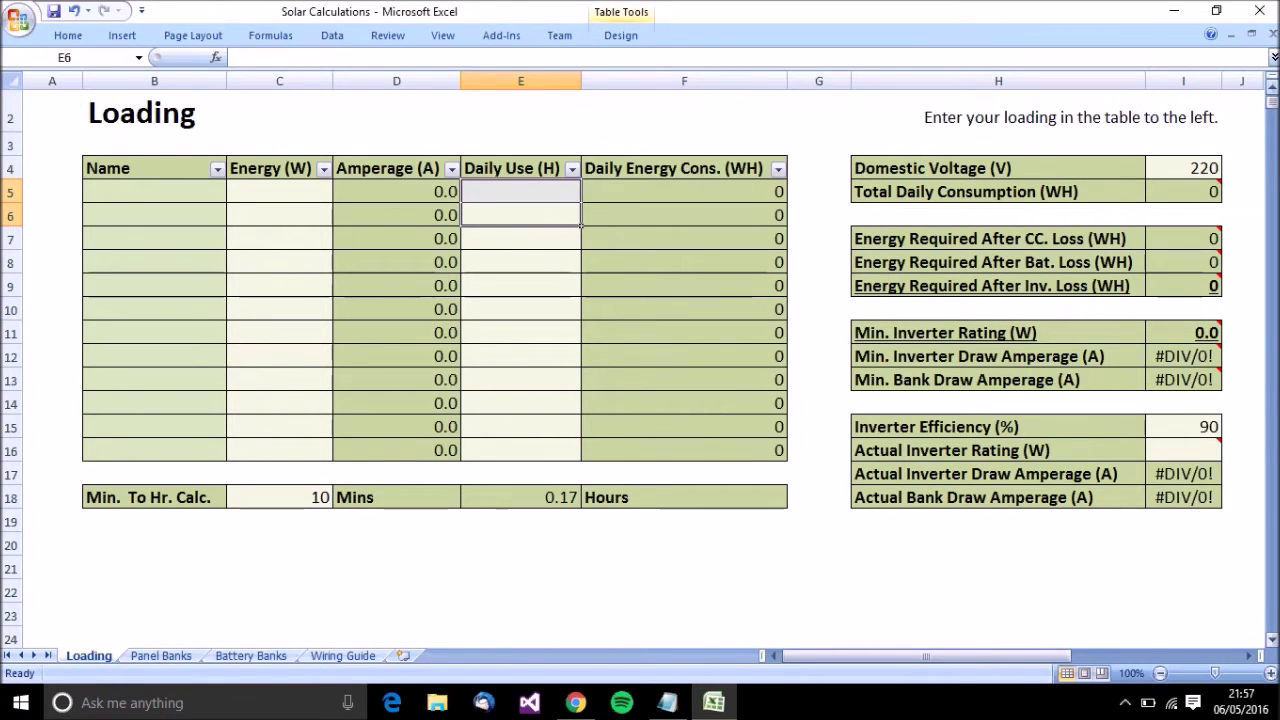
- Add a PC to the loading table with an energy of 180 W and a daily use of 2 hours
left_click(1272, 88)
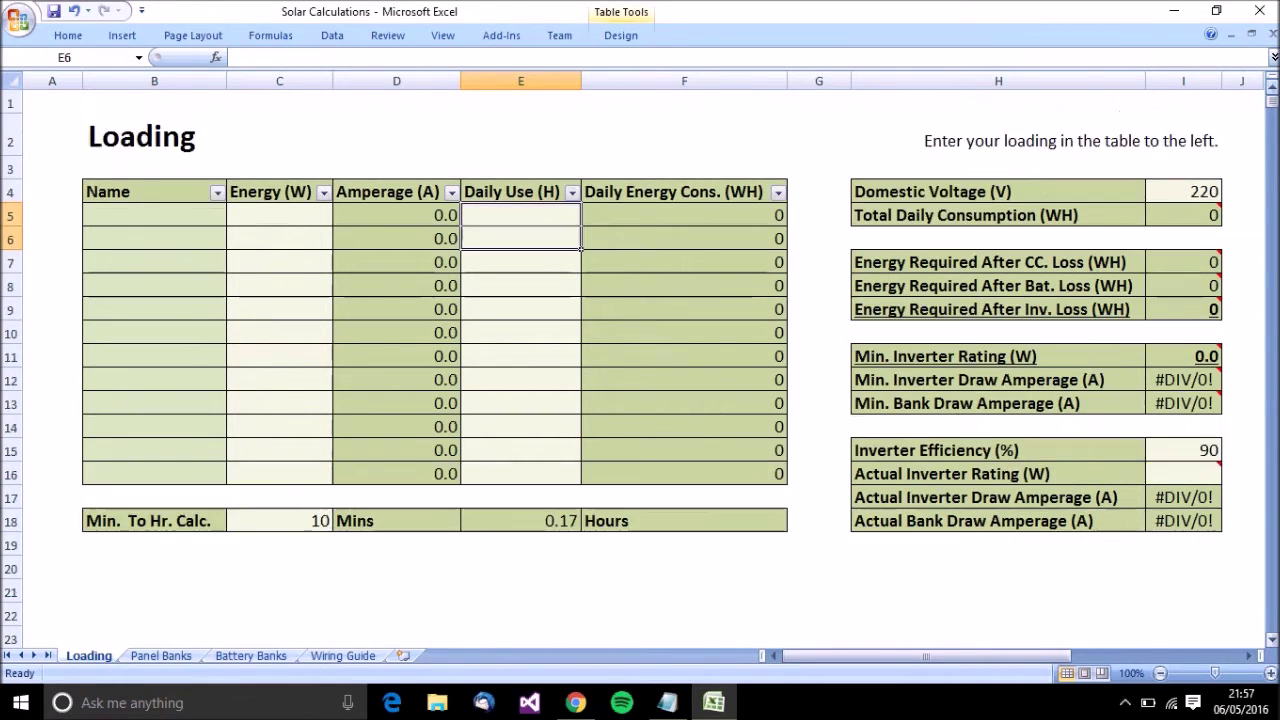
left_click(202, 221)
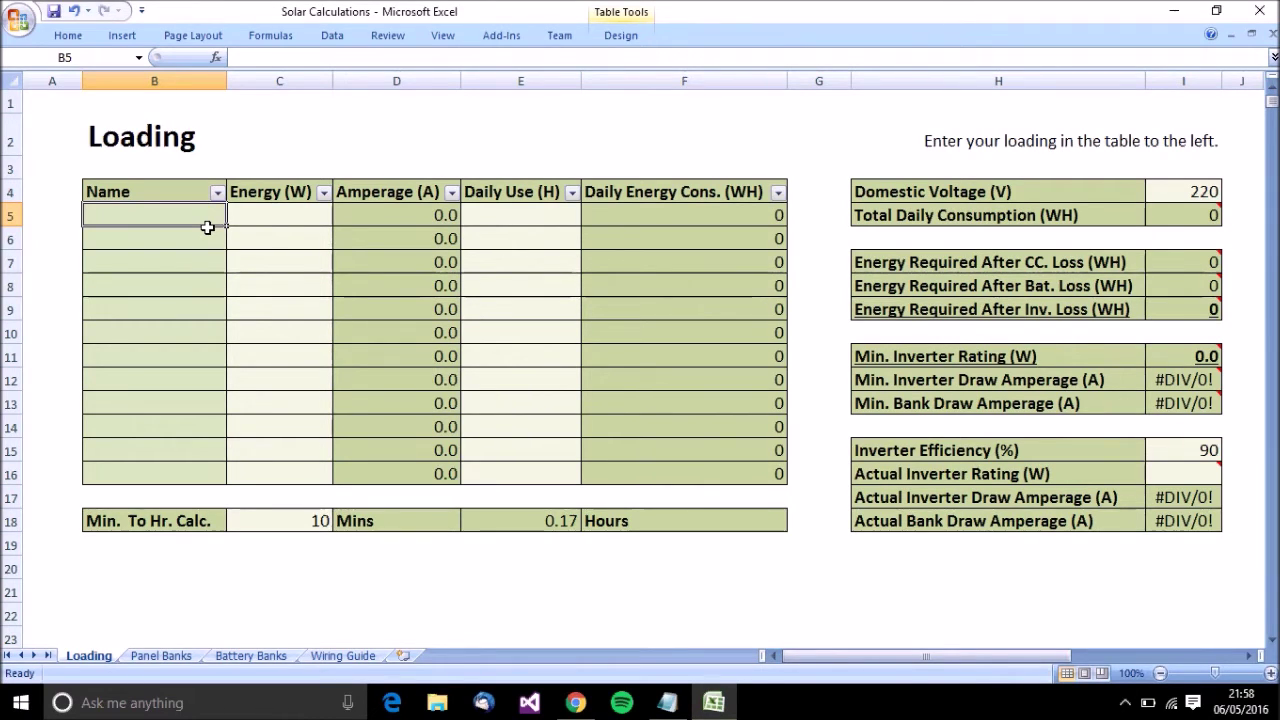
type("PC")
key("Tab")
type("180")
key("Tab")
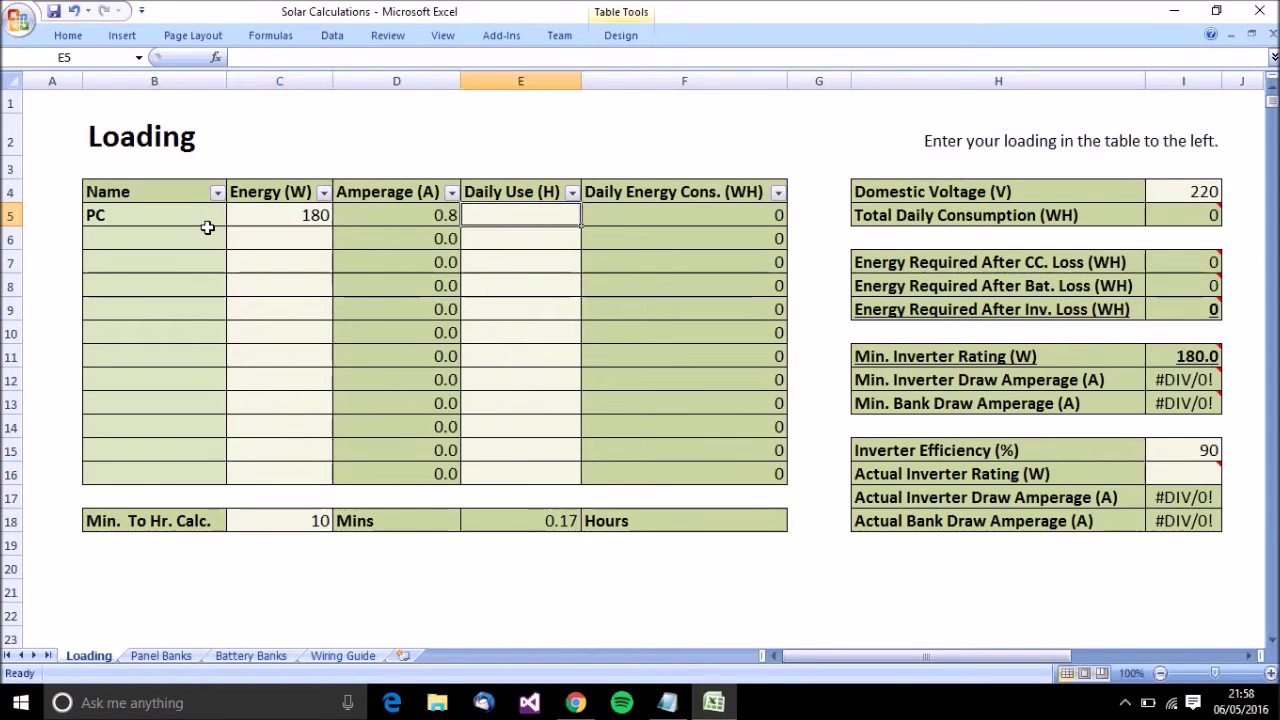
type("2")
- Add a Microwave with an energy of 1250 W to the row below the PC
left_click(136, 251)
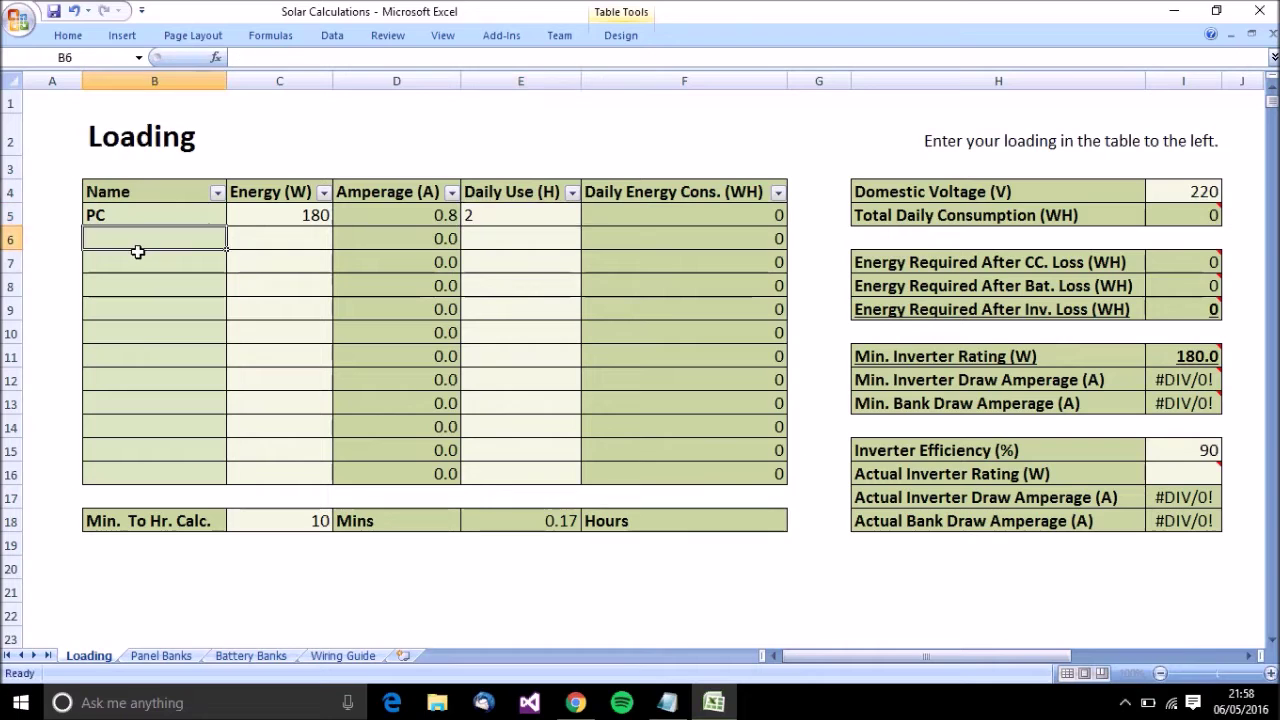
type("Mir")
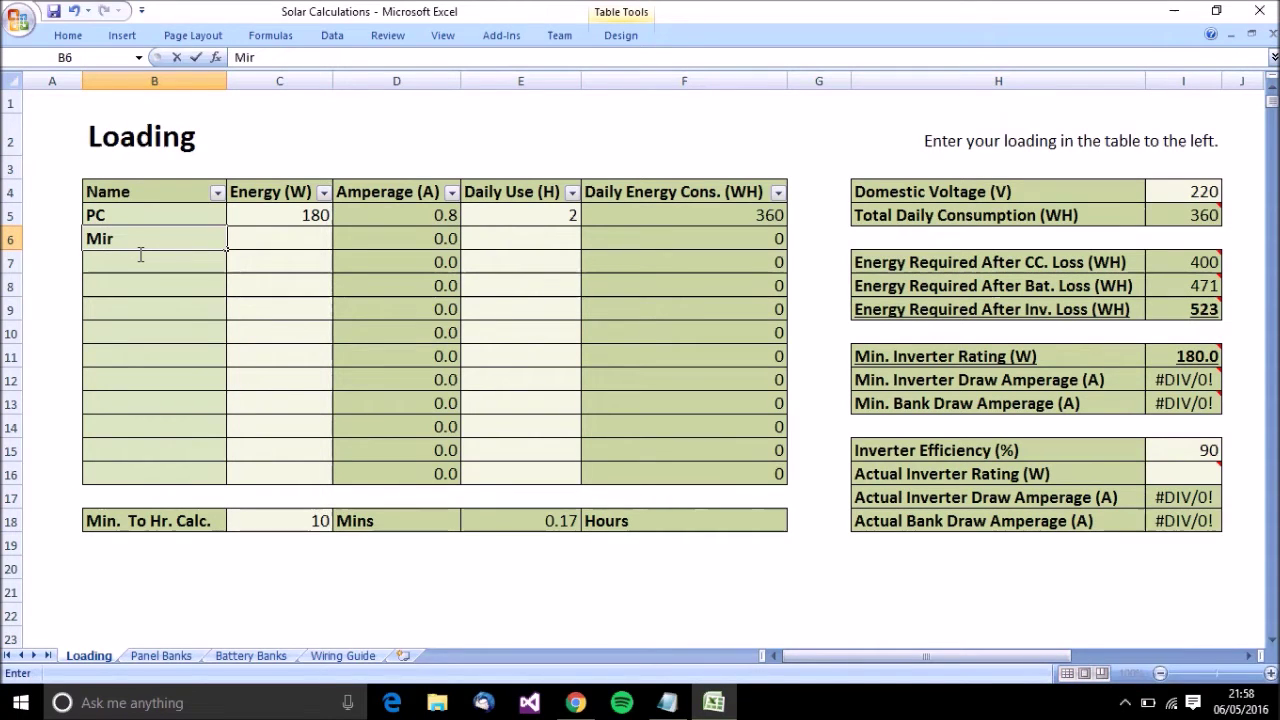
key("BackSpace")
type("crowave")
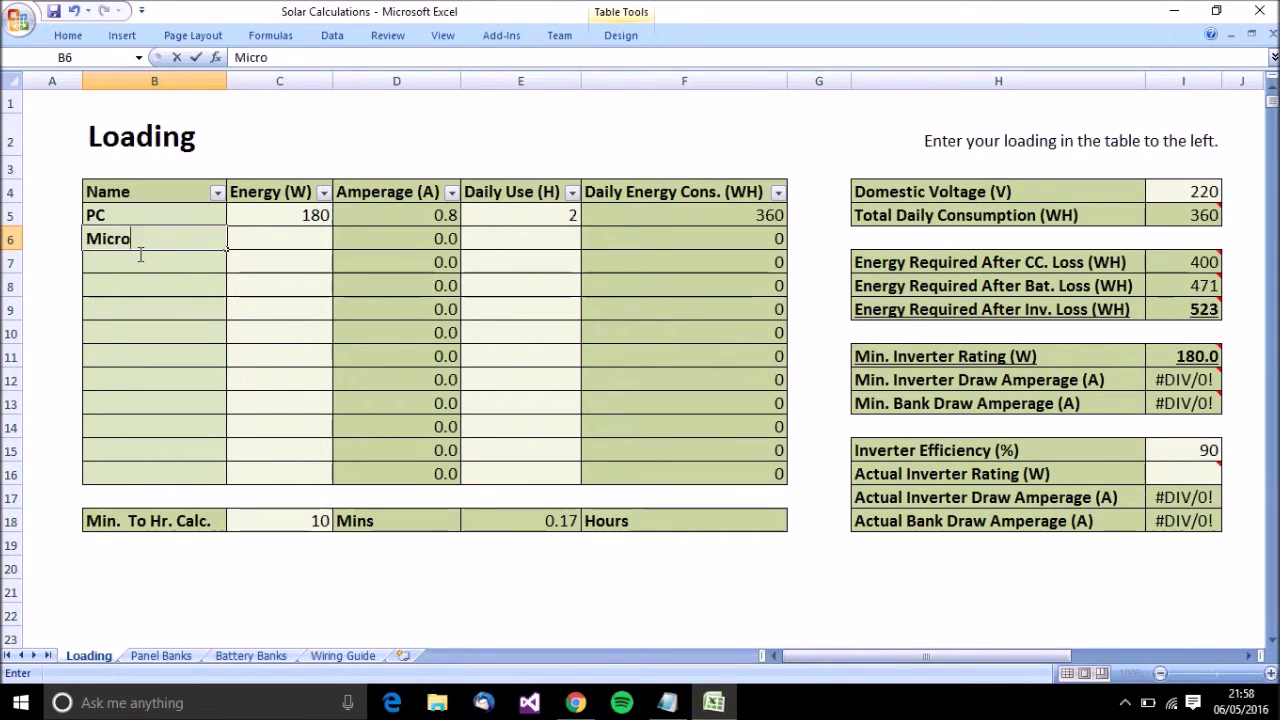
key("Tab")
type("1250")
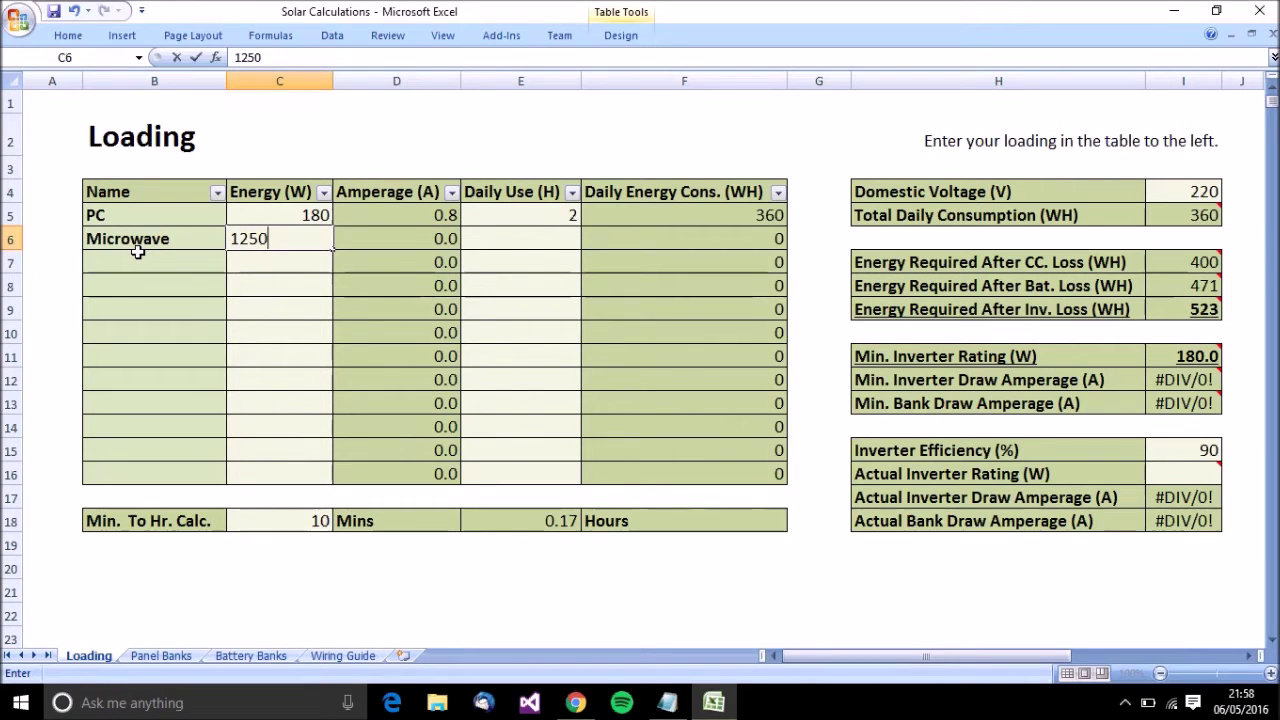
key("Tab")
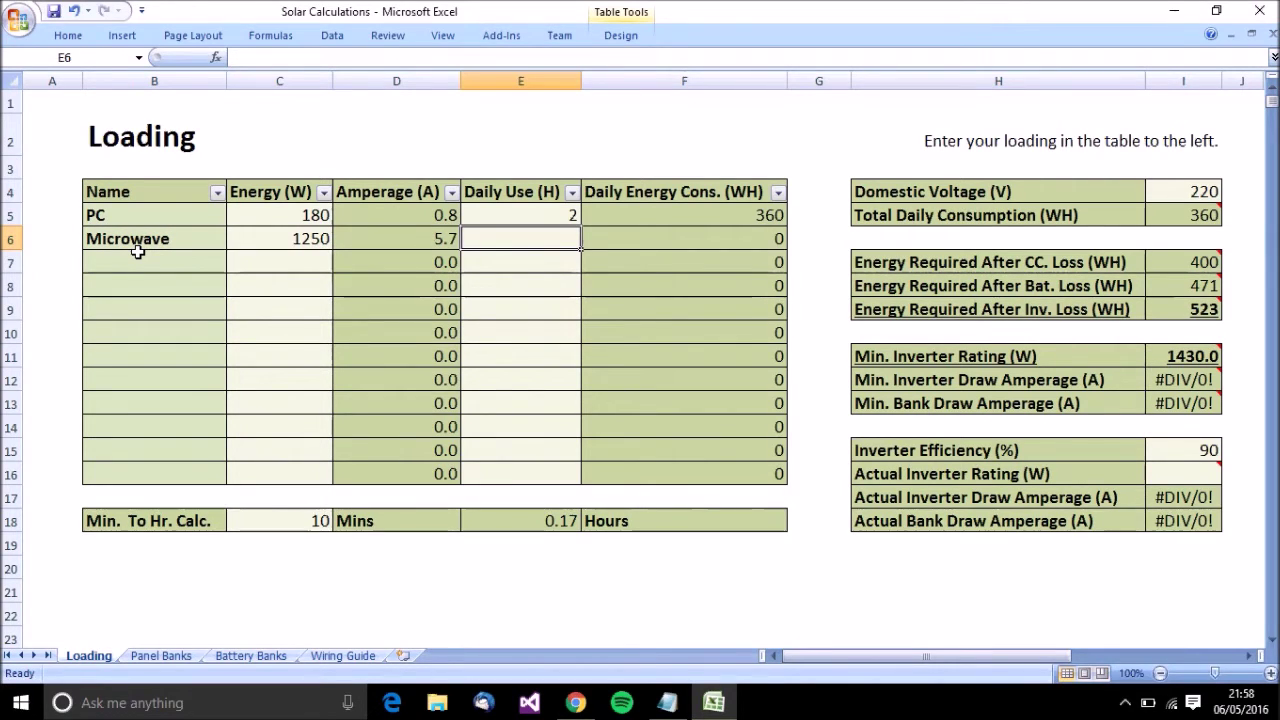
- Convert 5 minutes to hours in the minutes-to-hours calculator and set the Microwave's daily use to 0.08 hours
left_click(301, 520)
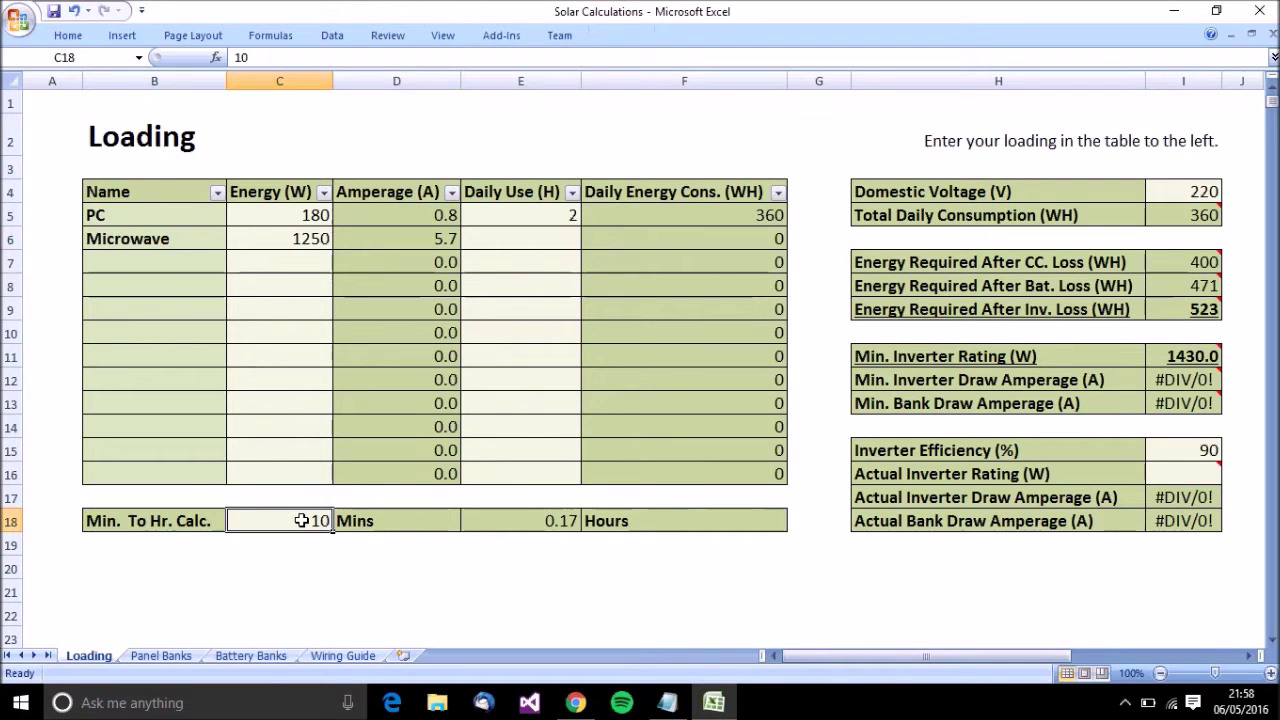
type("5")
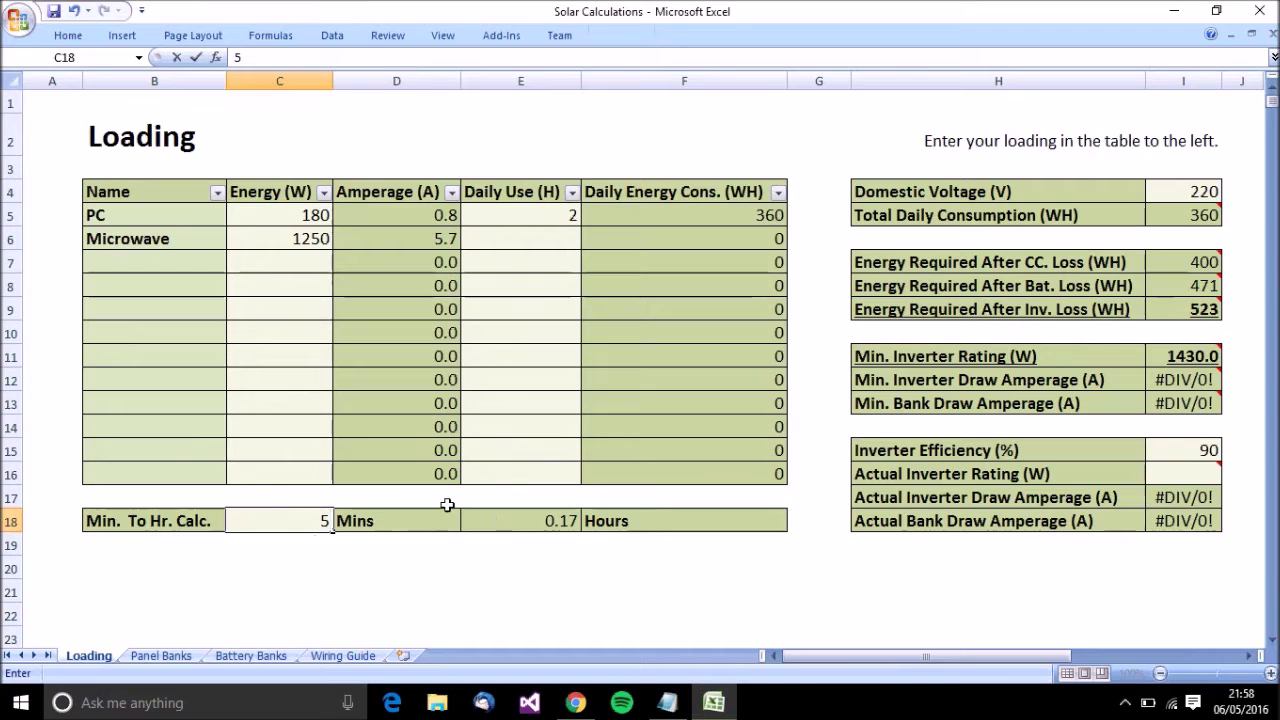
left_click(515, 470)
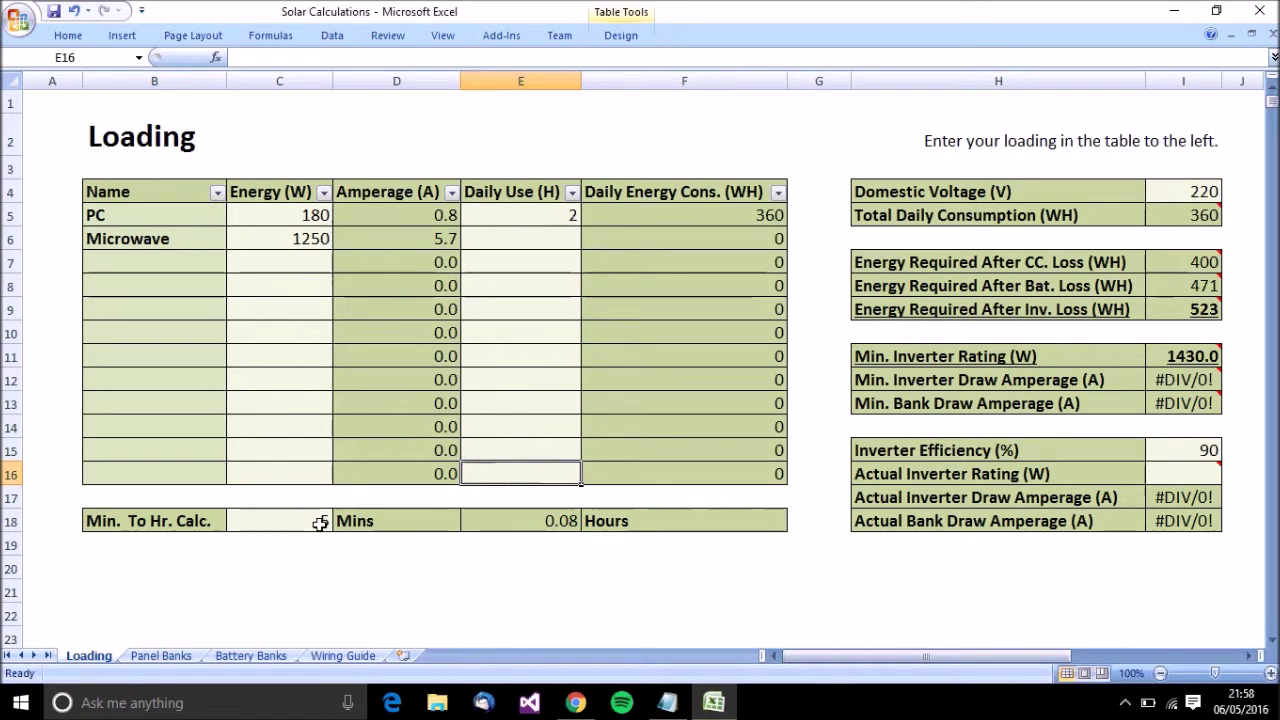
left_click(561, 246)
type("0.08")
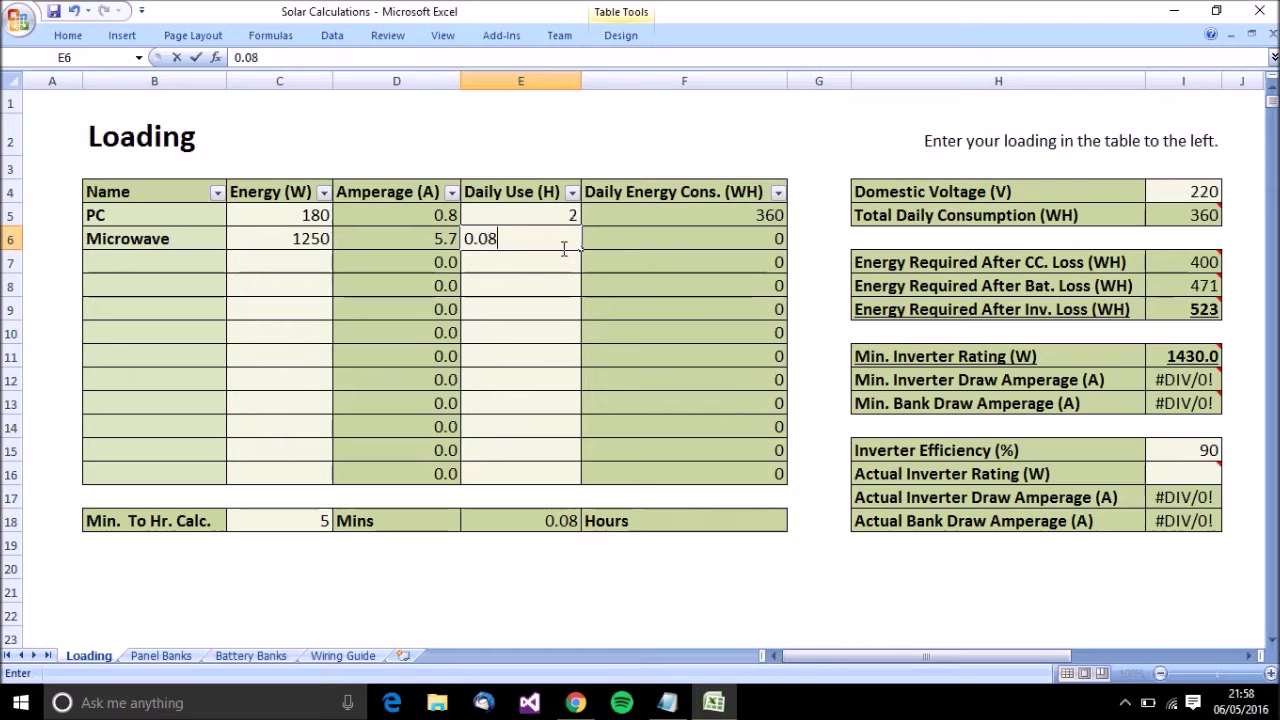
key("Return")
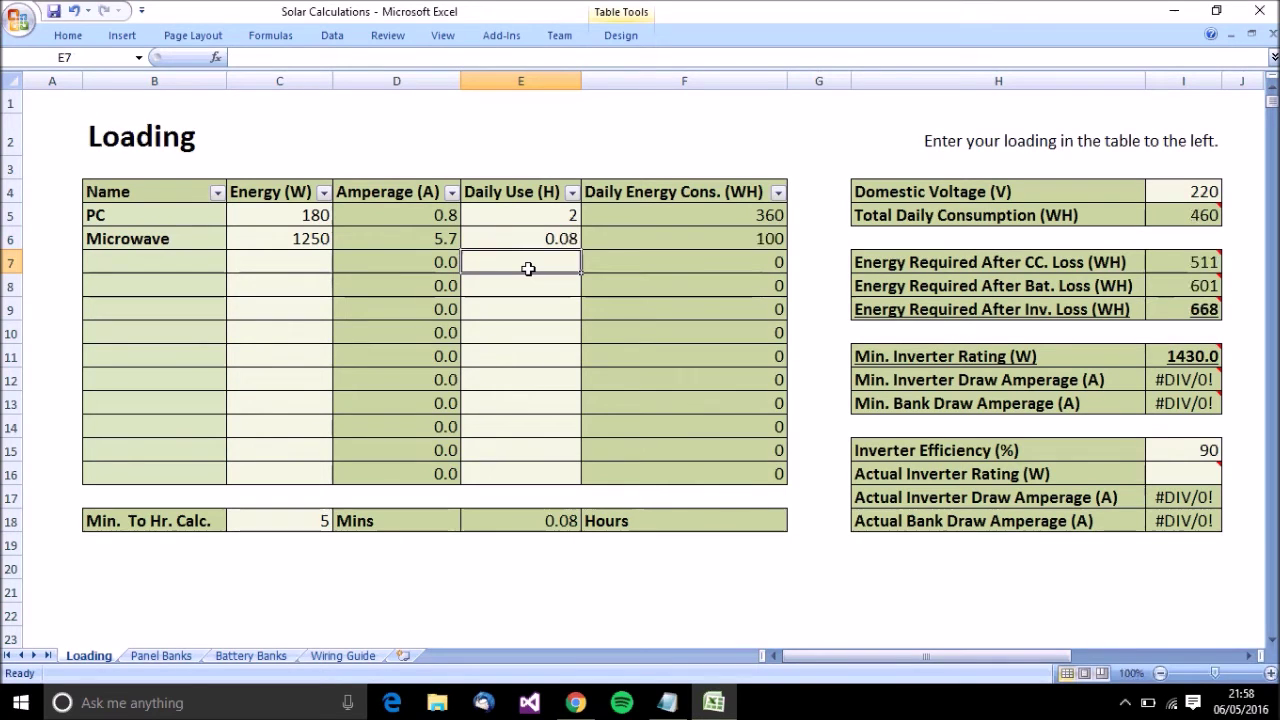
- Add a Phone below the Microwave with an energy of 5 W and a daily use of 4 hours
left_click(151, 264)
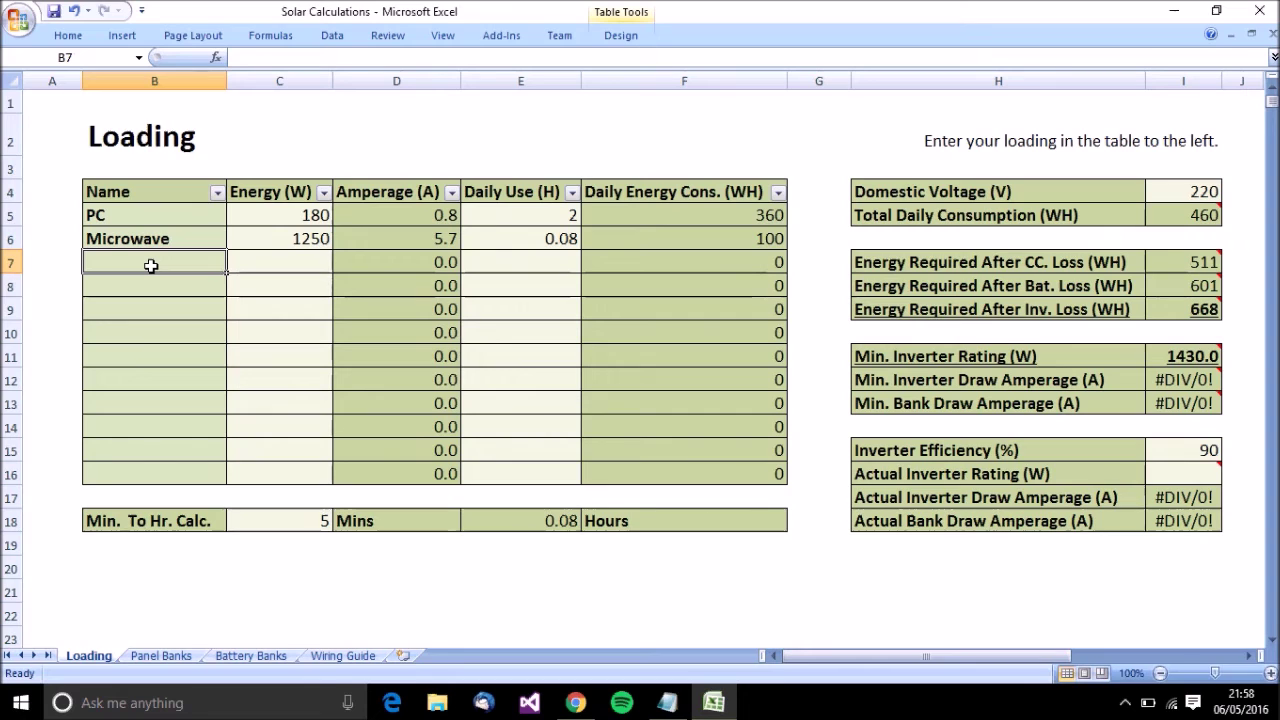
type("Phone")
key("Tab")
type("5")
key("Tab")
type("4")
key("Return")
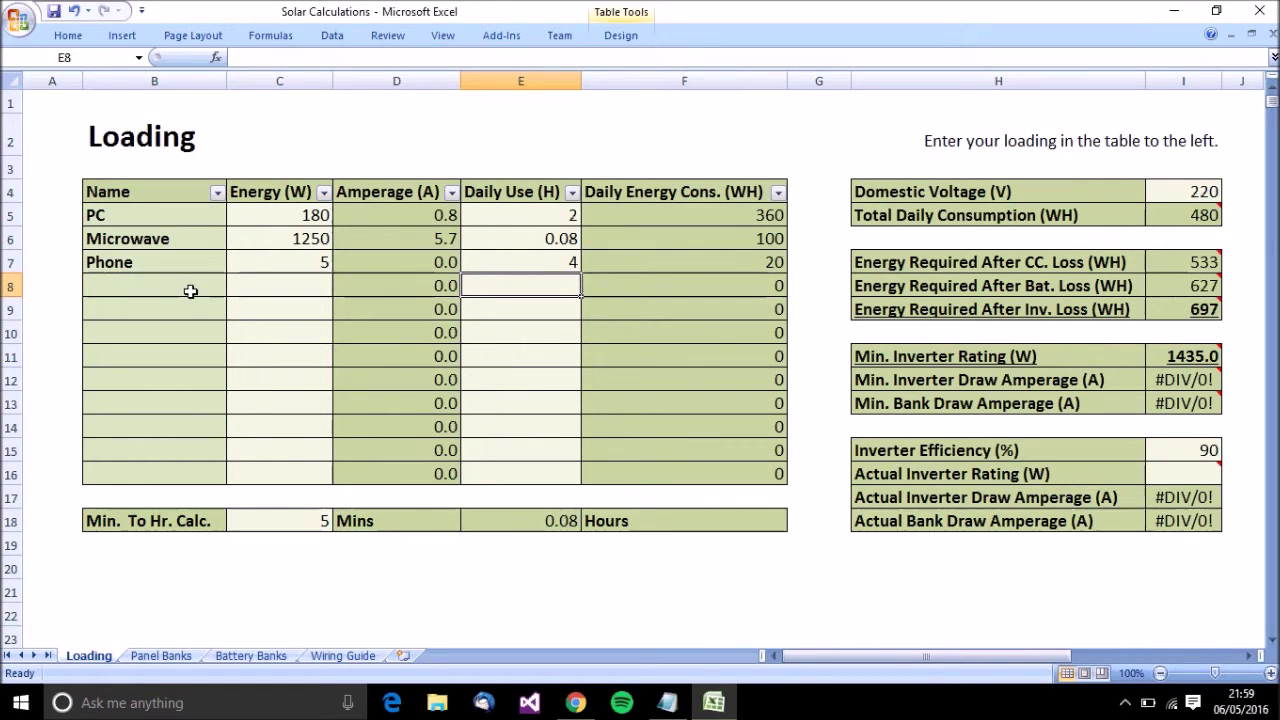
- Add a Laptop below the Phone with an energy of 40 W and a daily use of 4 hours
left_click(190, 290)
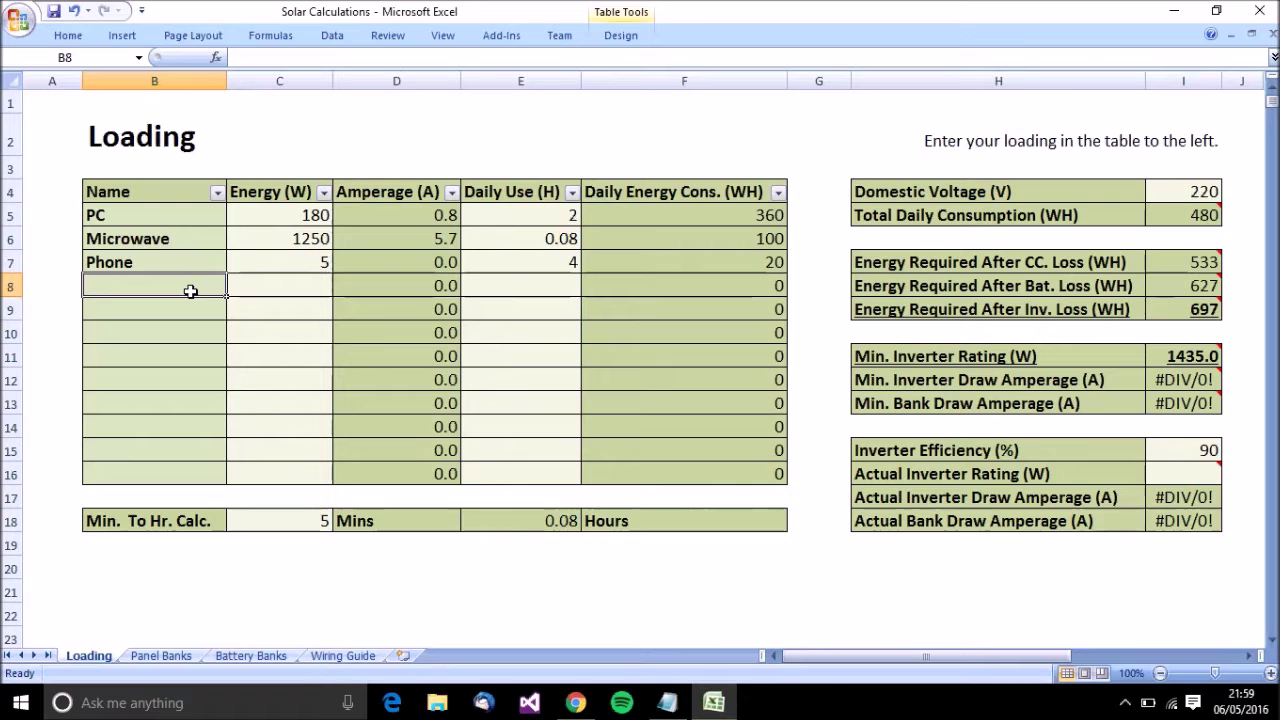
type("Laptop")
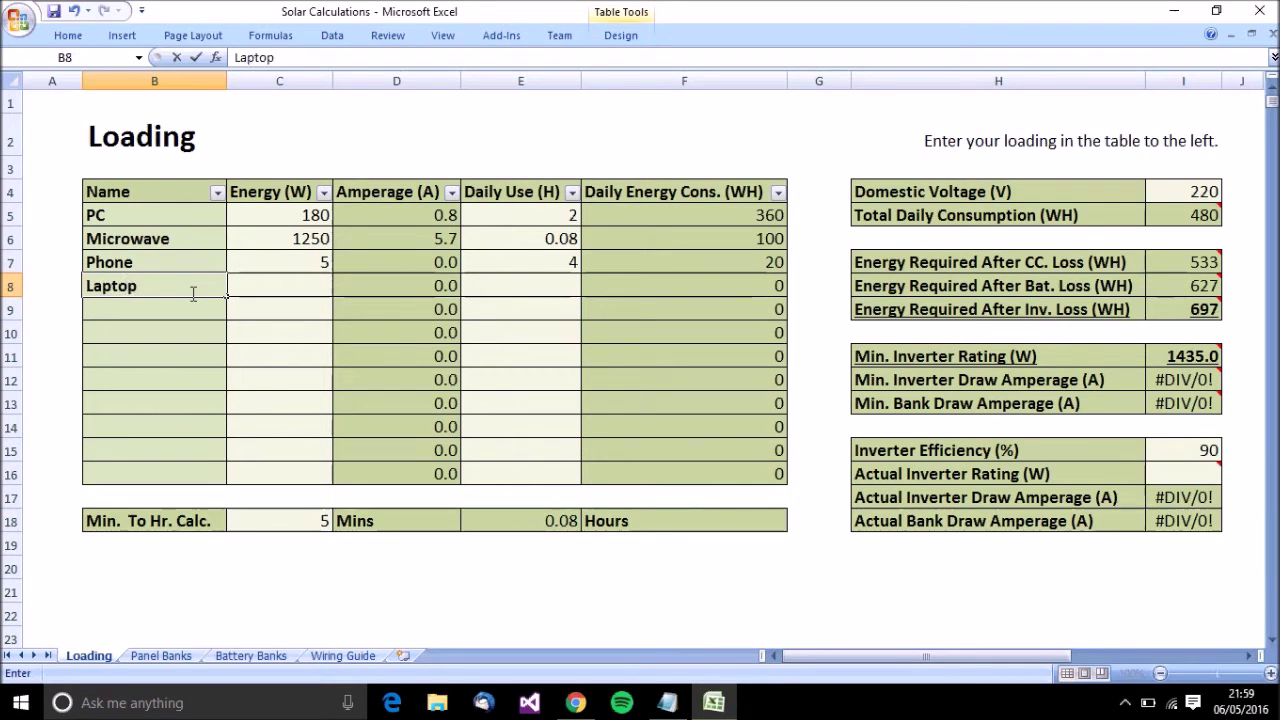
key("Tab")
type("40")
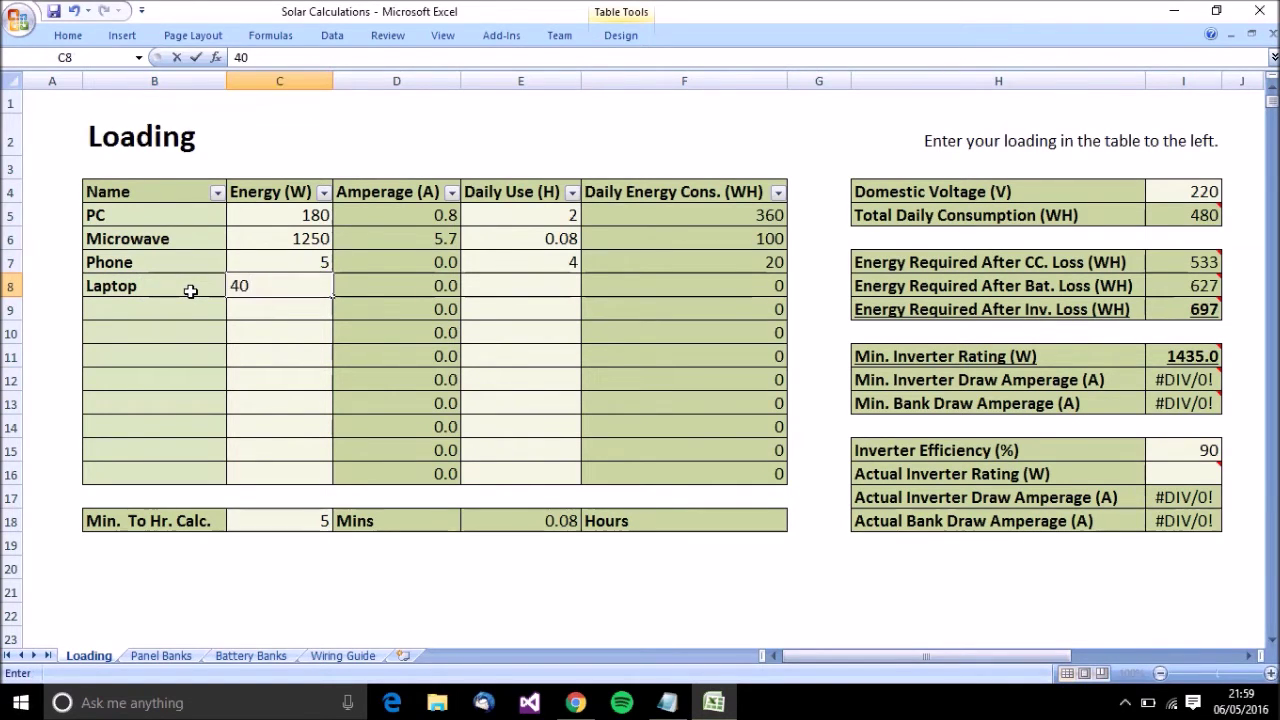
key("Tab")
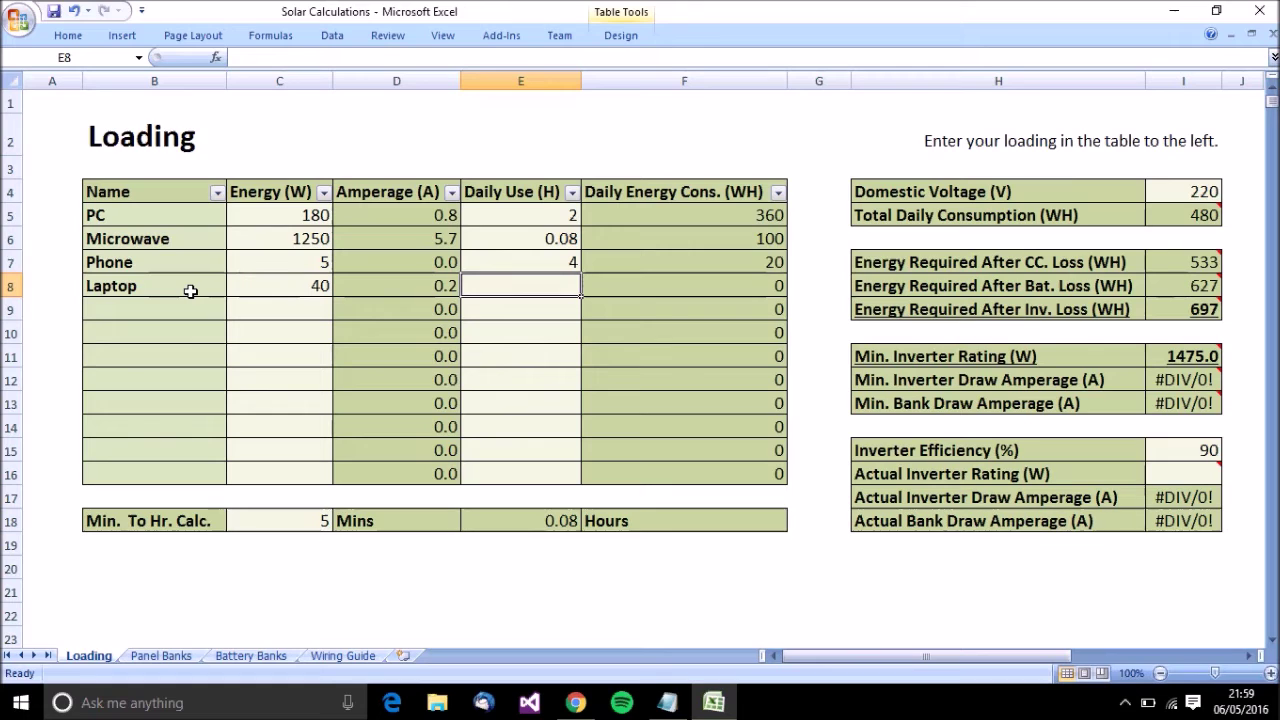
type("4")
key("Return")
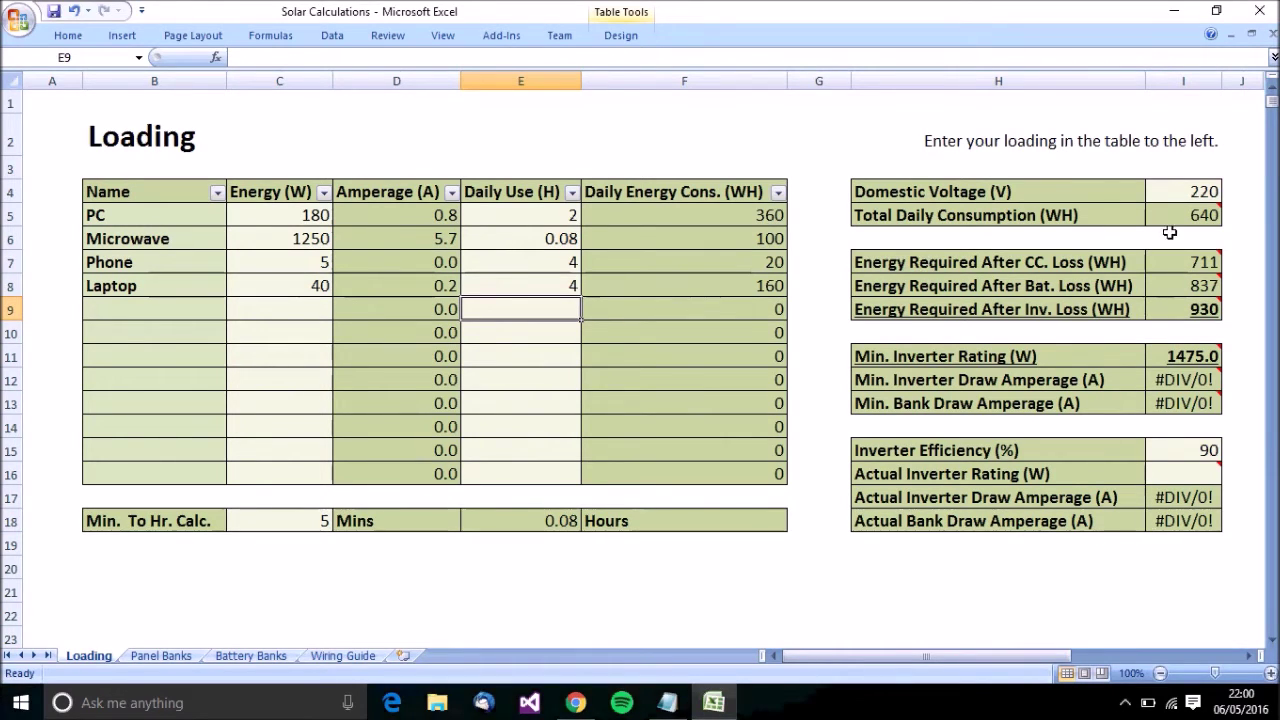
- Review the domestic voltage, daily consumption, energy required after losses, minimum inverter rating and inverter efficiency figures
left_click(1205, 195)
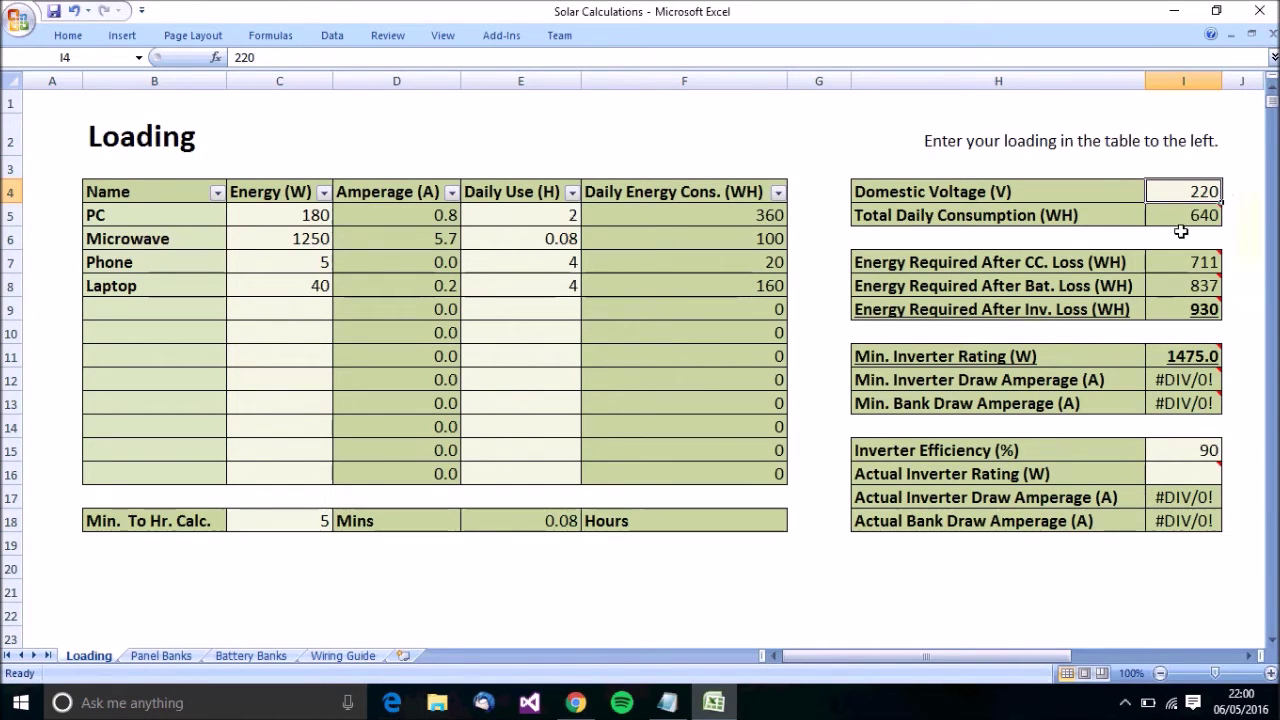
mouse_move(1197, 231)
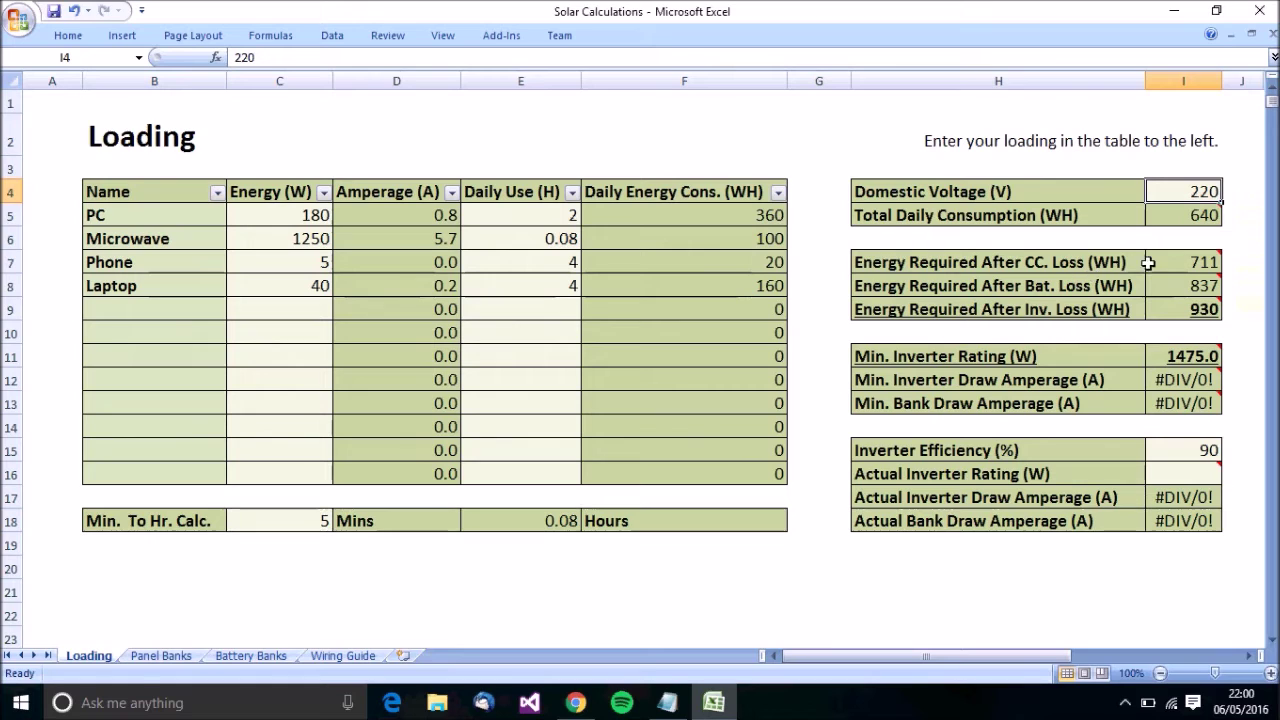
mouse_move(1205, 268)
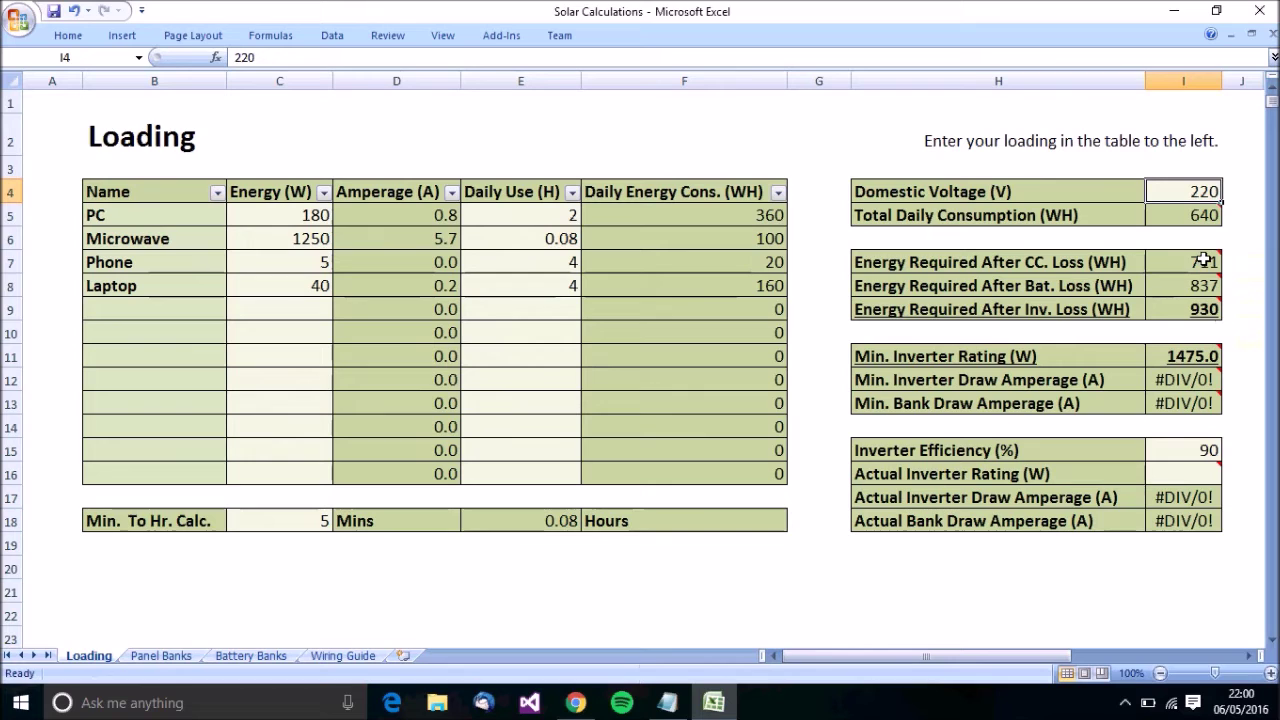
mouse_move(1207, 310)
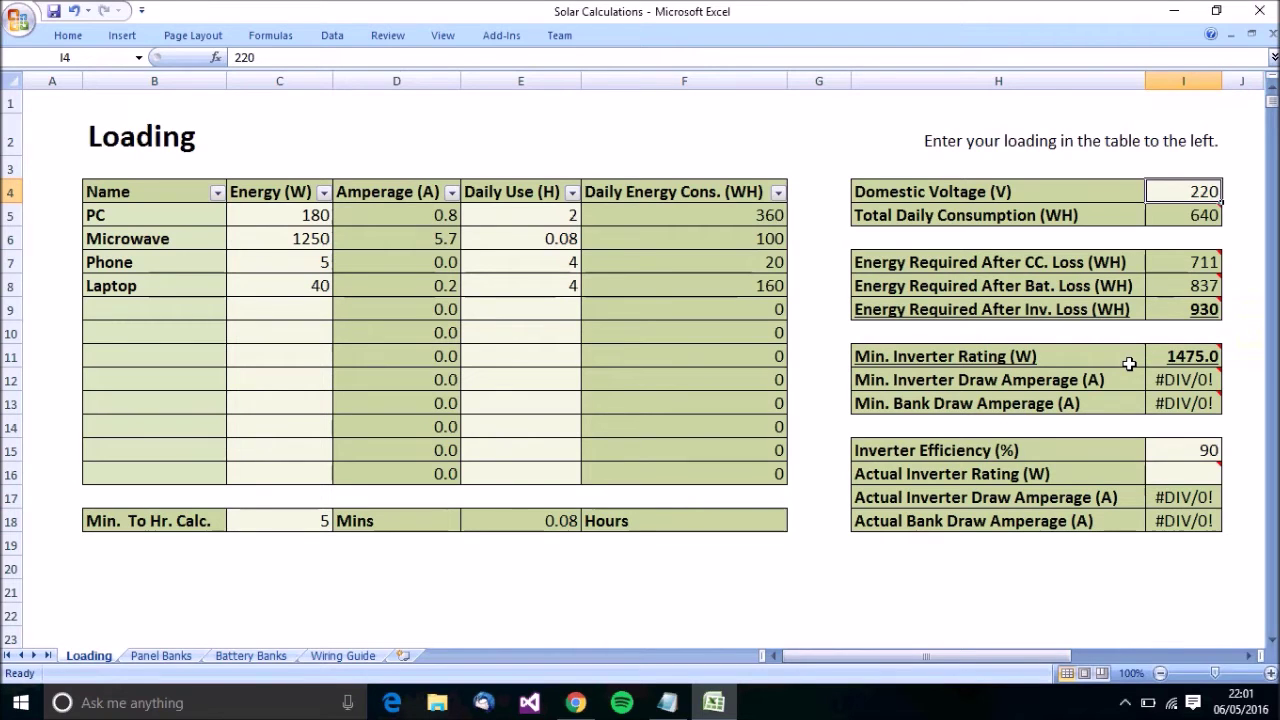
mouse_move(1190, 366)
left_click(1201, 459)
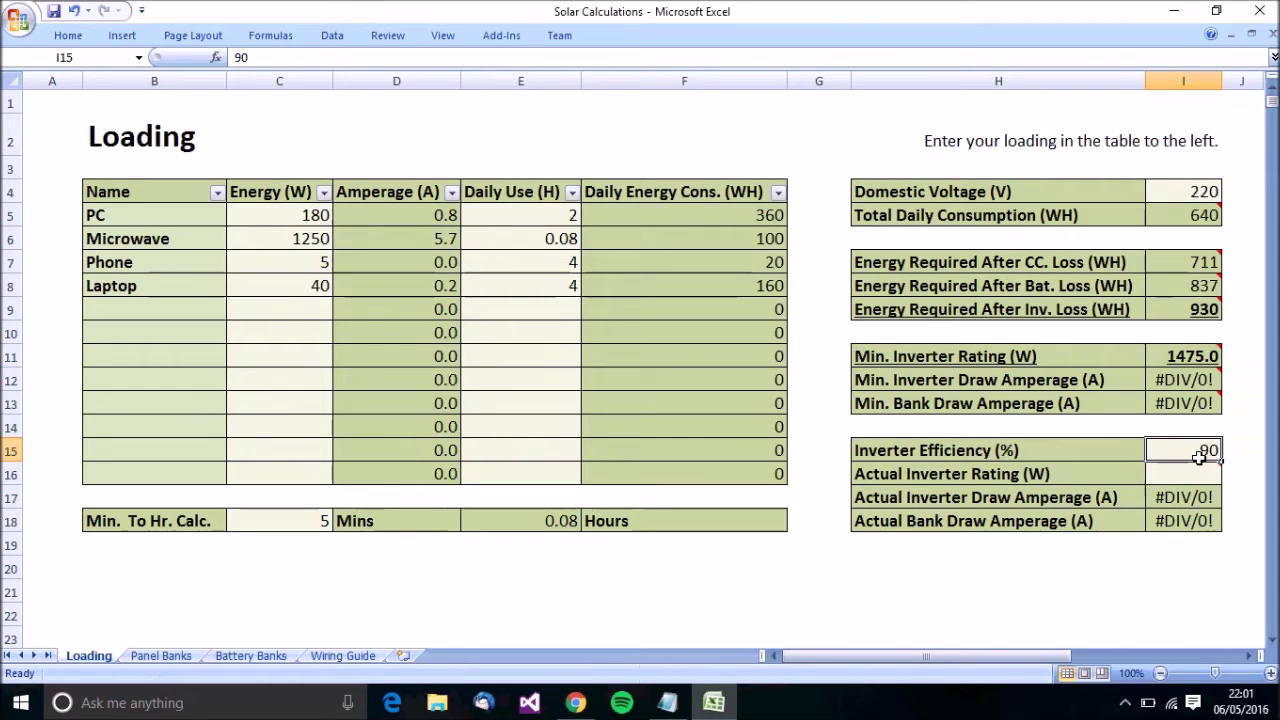
mouse_move(1187, 476)
- Set the Actual Inverter Rating to 1000 W
left_click(1188, 482)
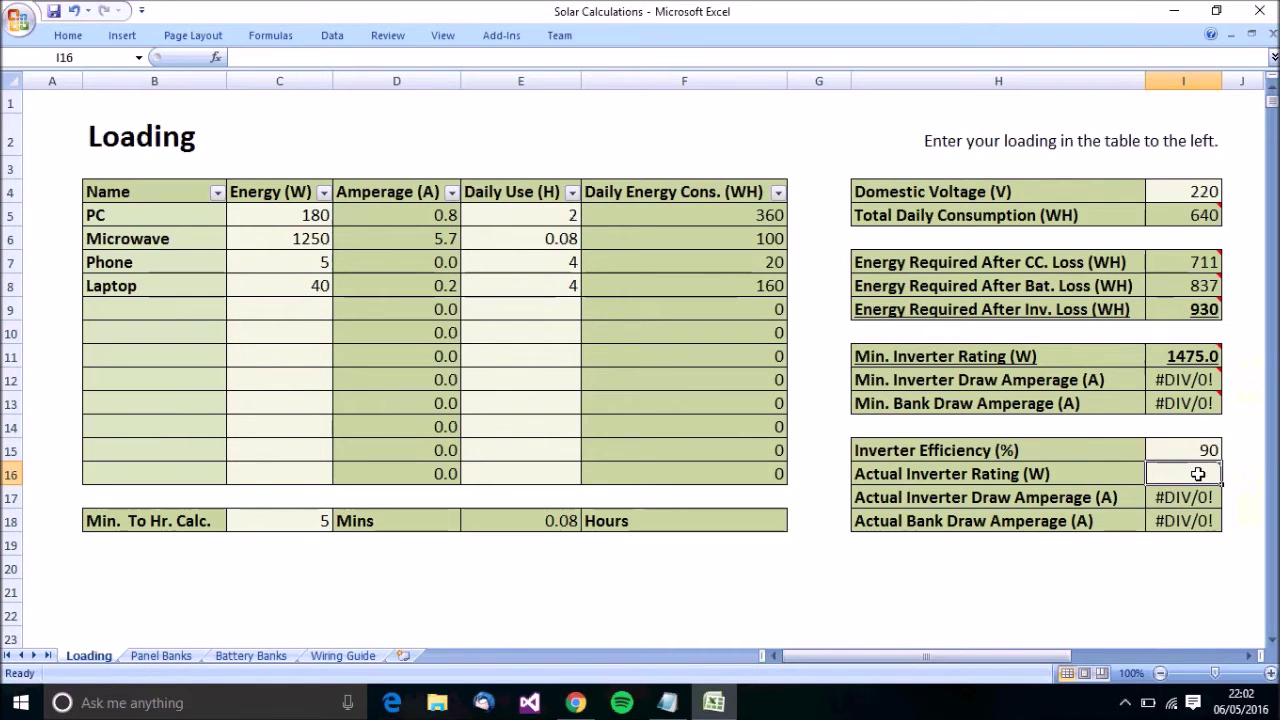
mouse_move(1192, 475)
type("1000")
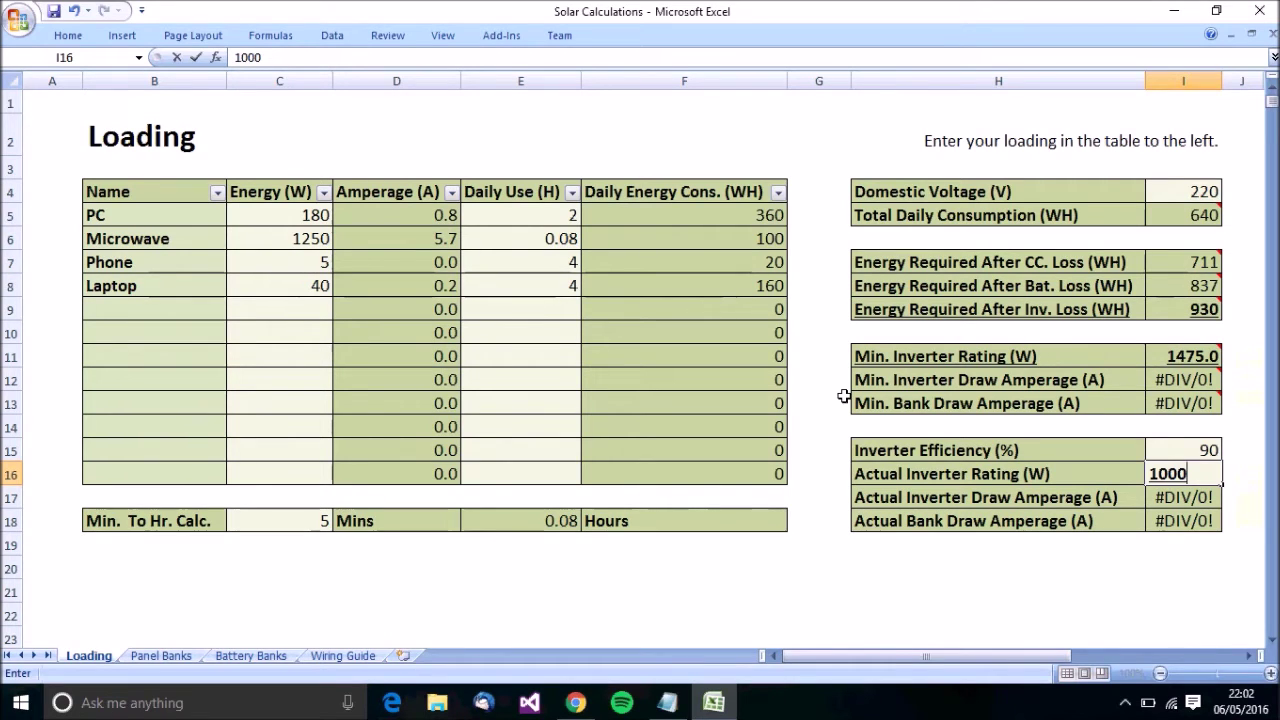
key("Return")
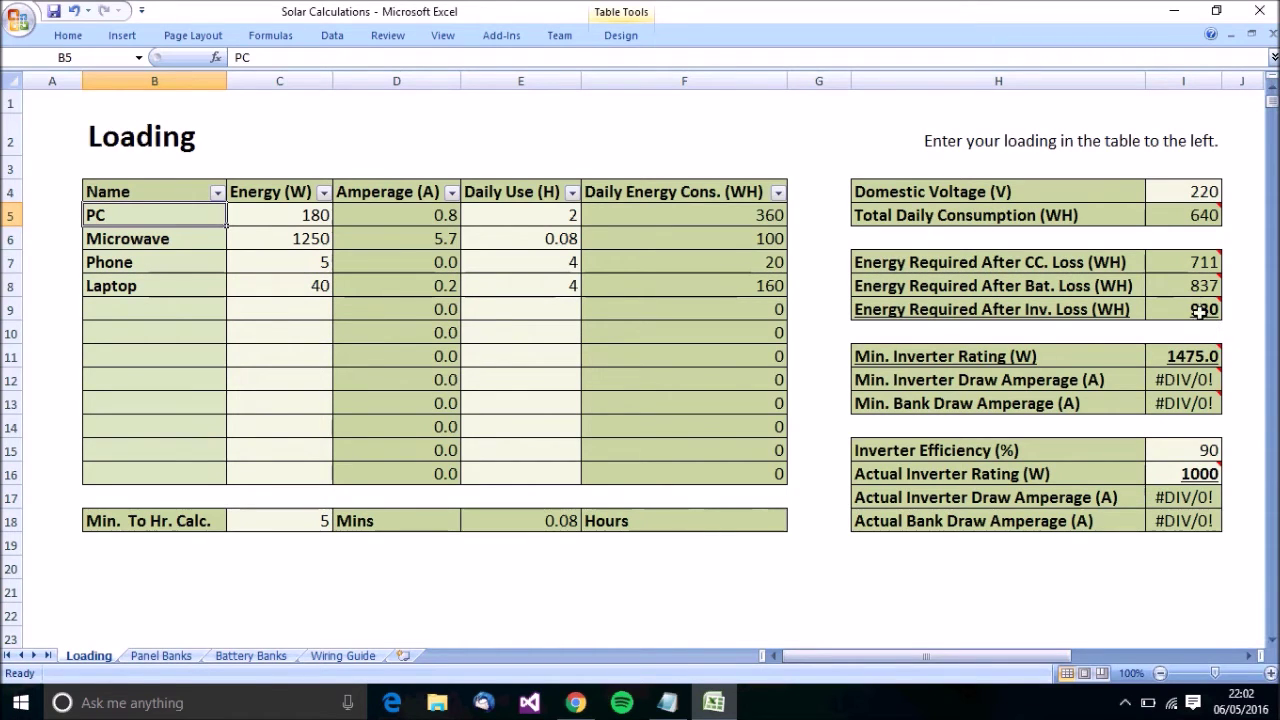
- Clear the maximum voltage and maximum amperage of SP 1 on the Panel Banks sheet
mouse_move(1203, 316)
left_click(188, 660)
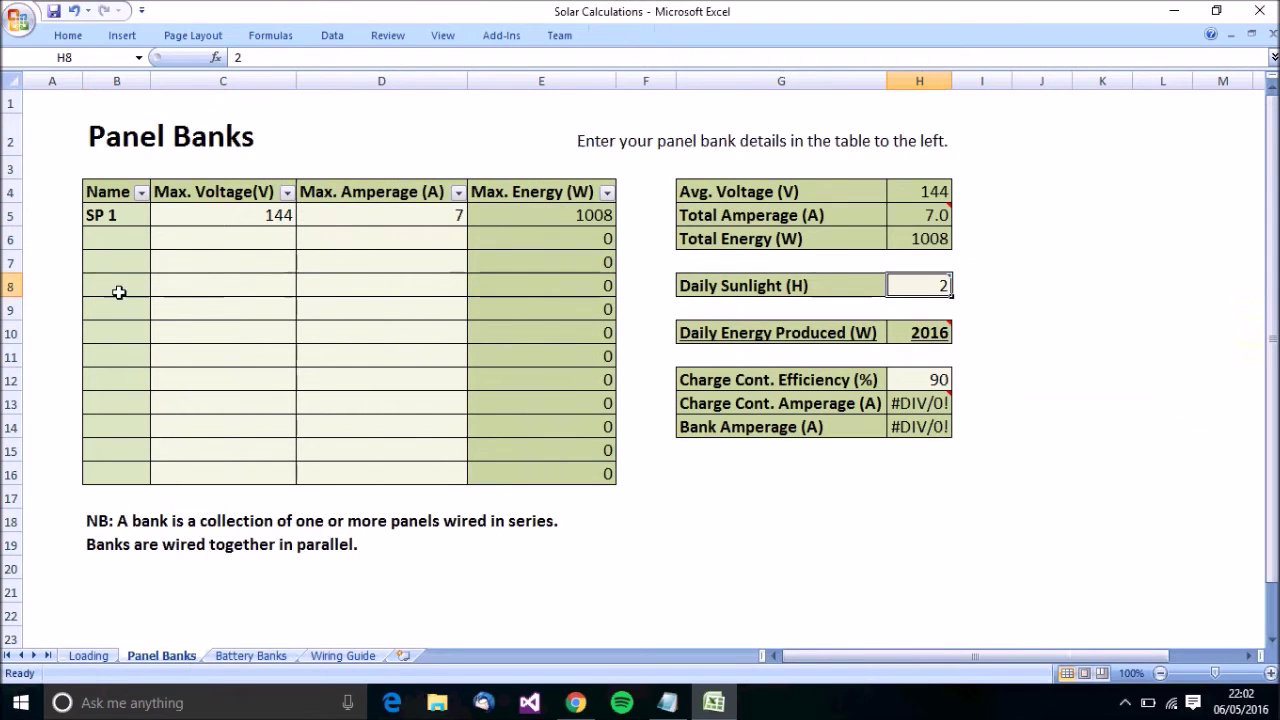
left_click_drag(125, 216, 414, 214)
left_click_drag(135, 250, 371, 243)
left_click(133, 269)
left_click_drag(133, 269, 386, 263)
left_click(120, 220)
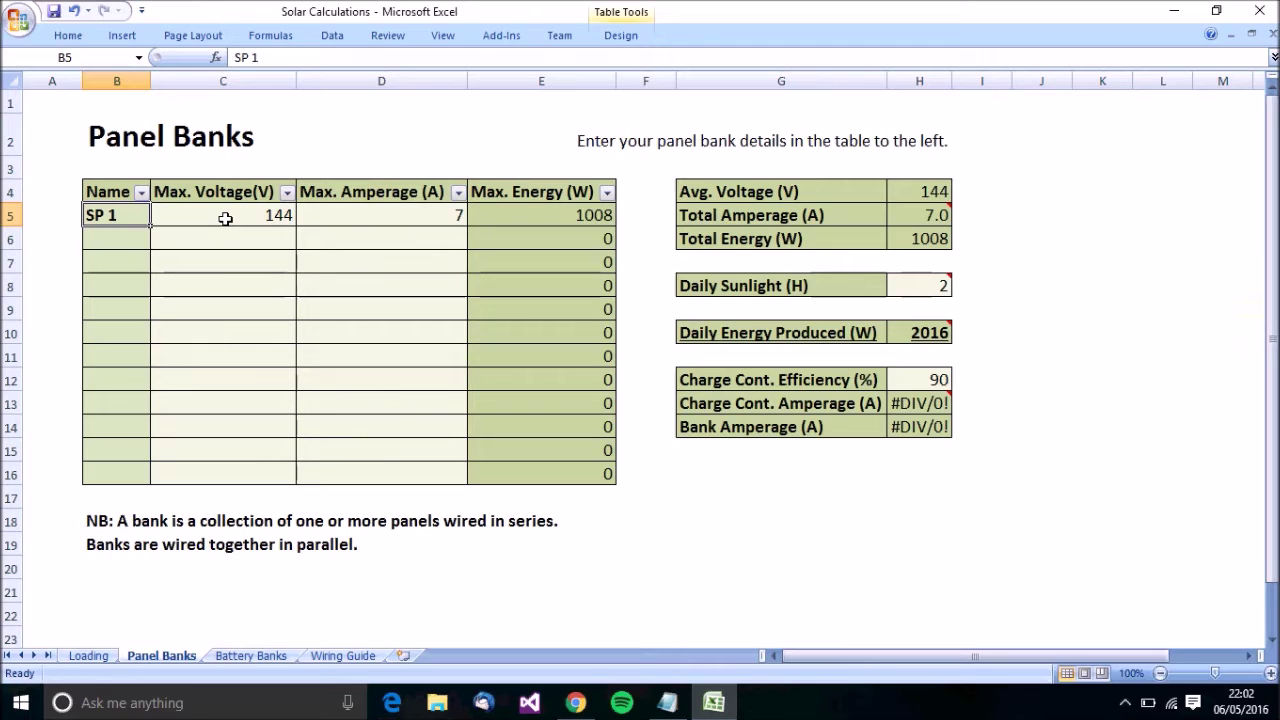
left_click(258, 215)
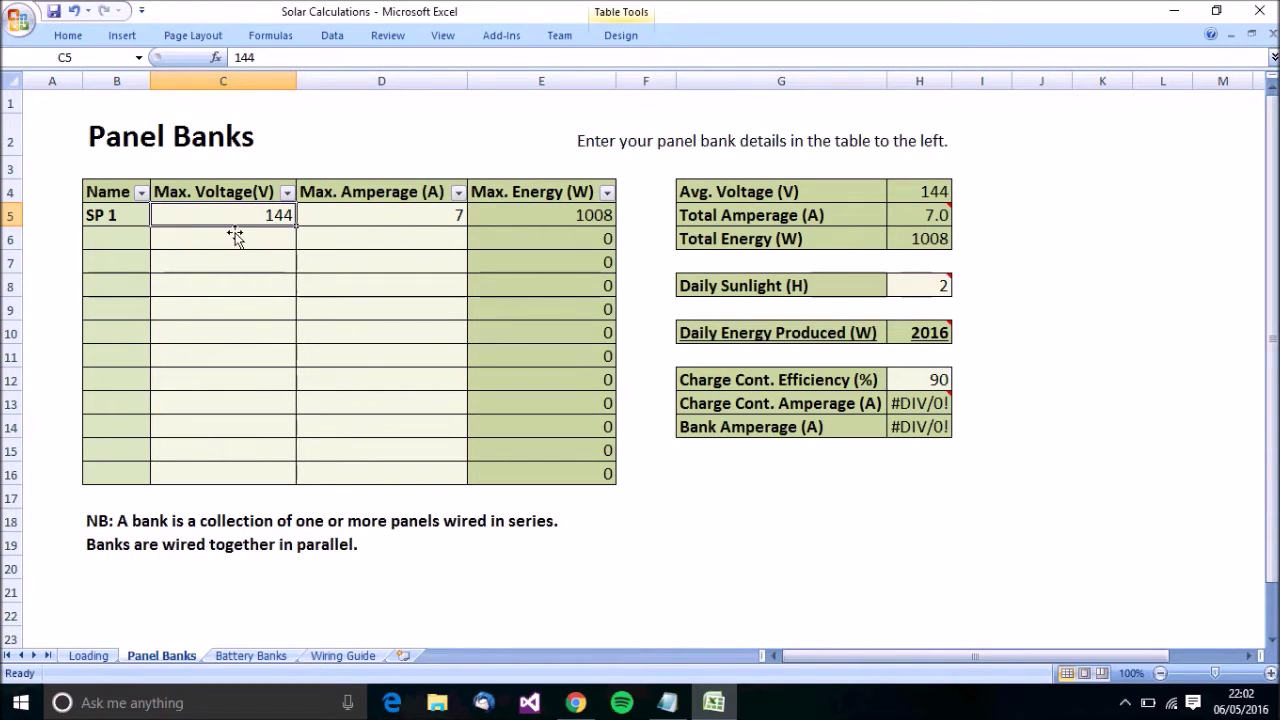
mouse_move(266, 222)
left_mouse_down()
mouse_move(430, 224)
mouse_move(250, 228)
left_mouse_up()
key("Left")
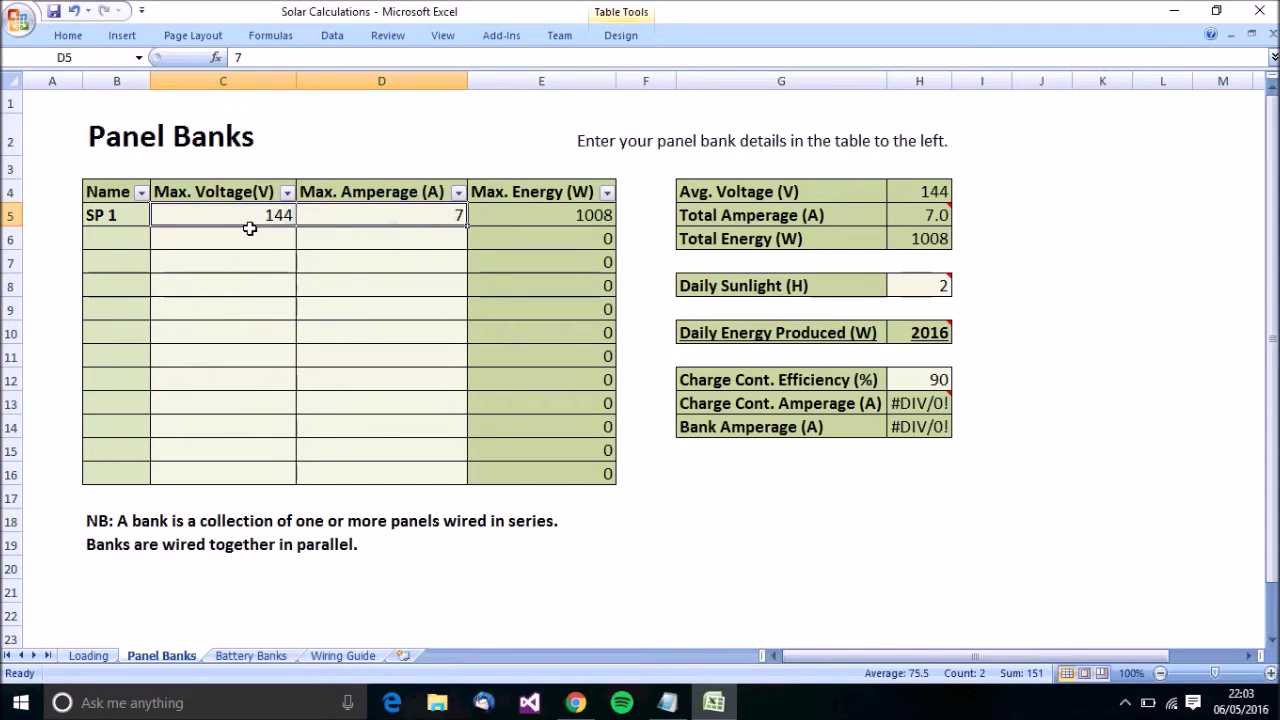
key("Delete")
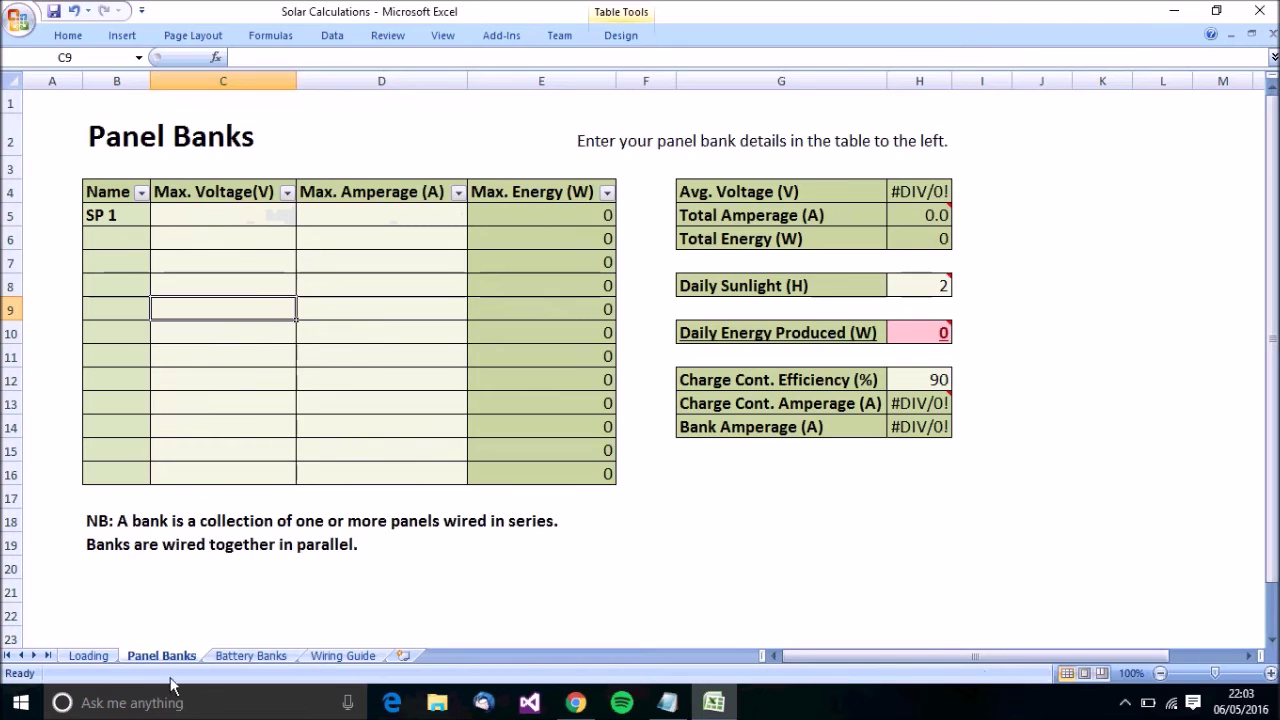
- Check the required energy figures on the Loading sheet and return to the Panel Banks sheet
left_click(88, 655)
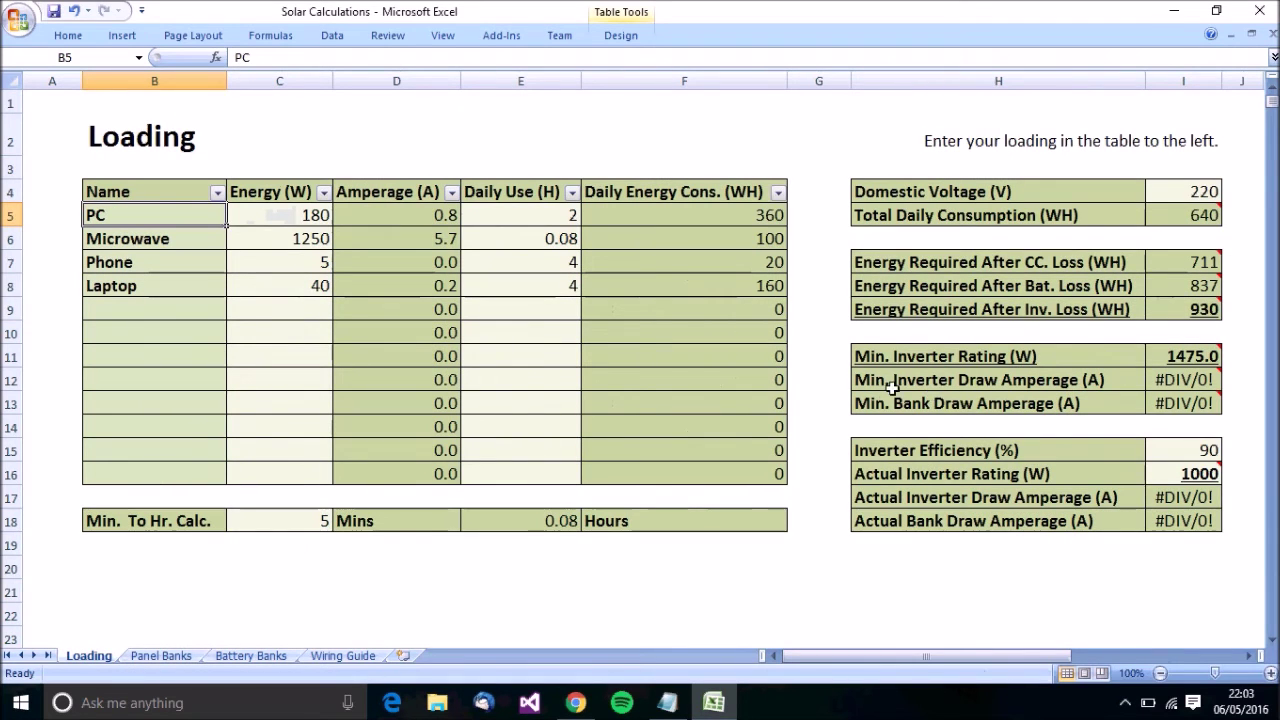
left_click(168, 656)
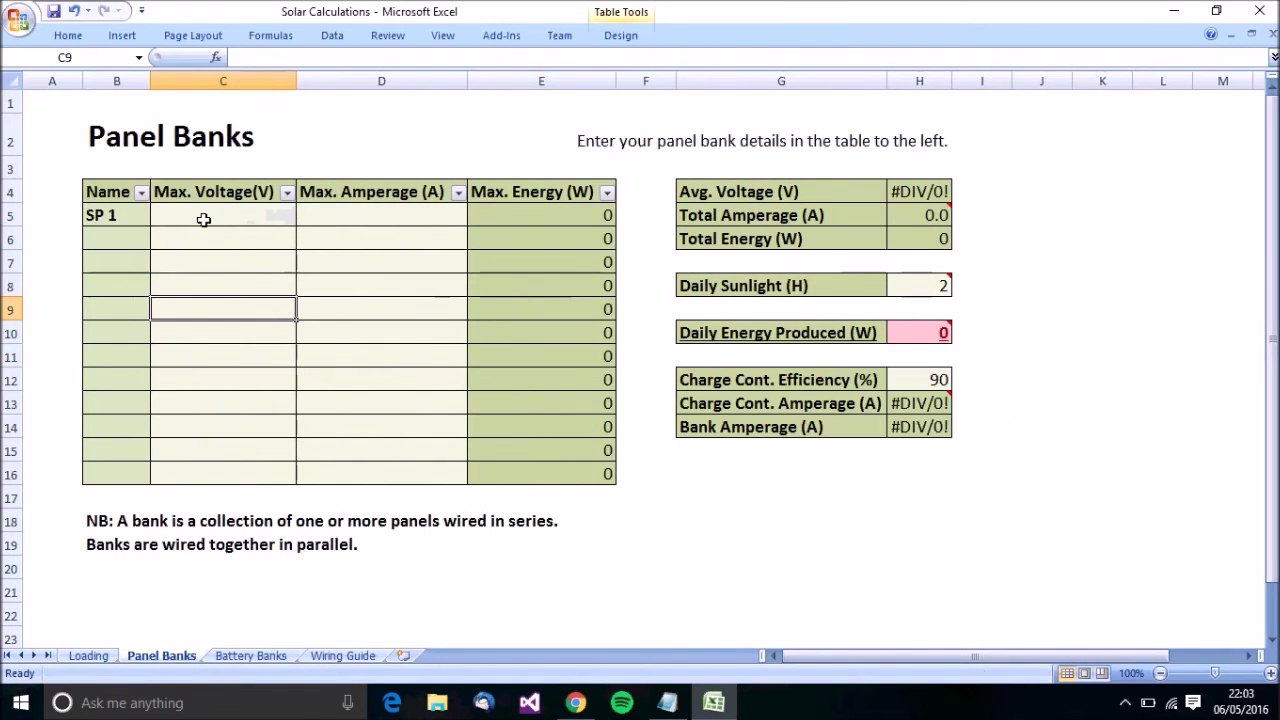
- Enter a maximum voltage of 72 V and a maximum amperage of 7 A for SP 1
left_click(236, 239)
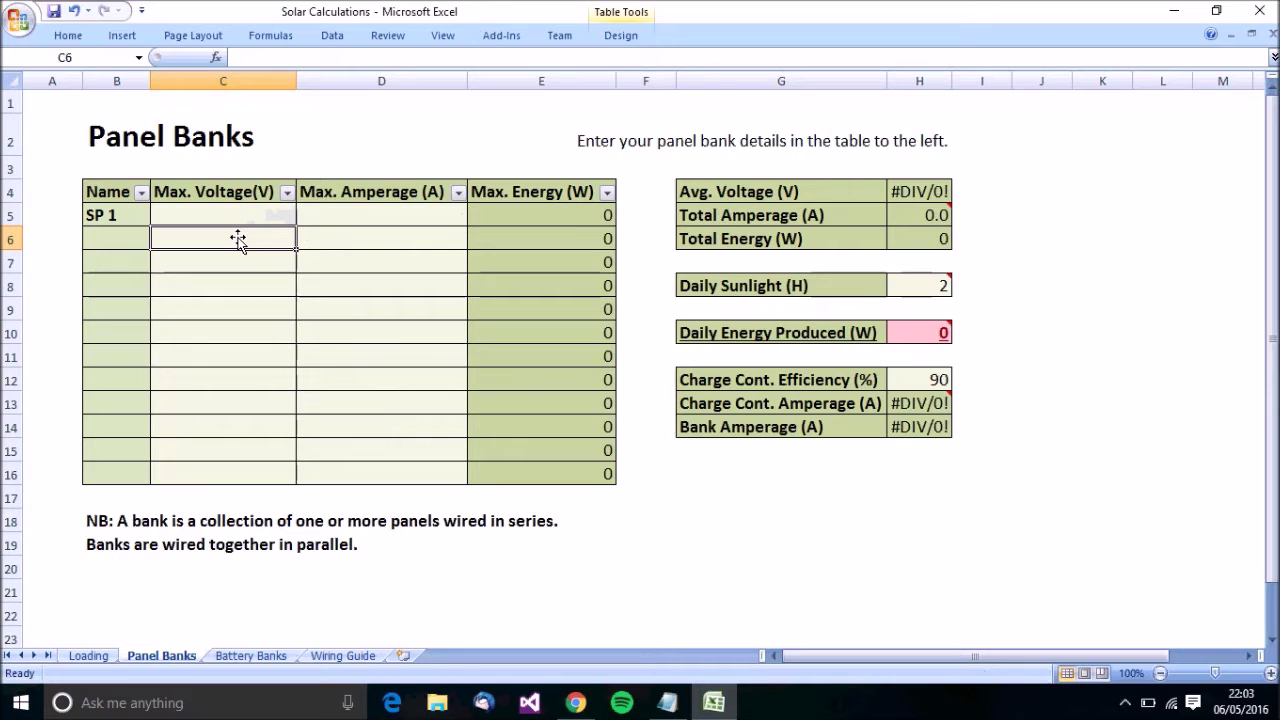
key("Up")
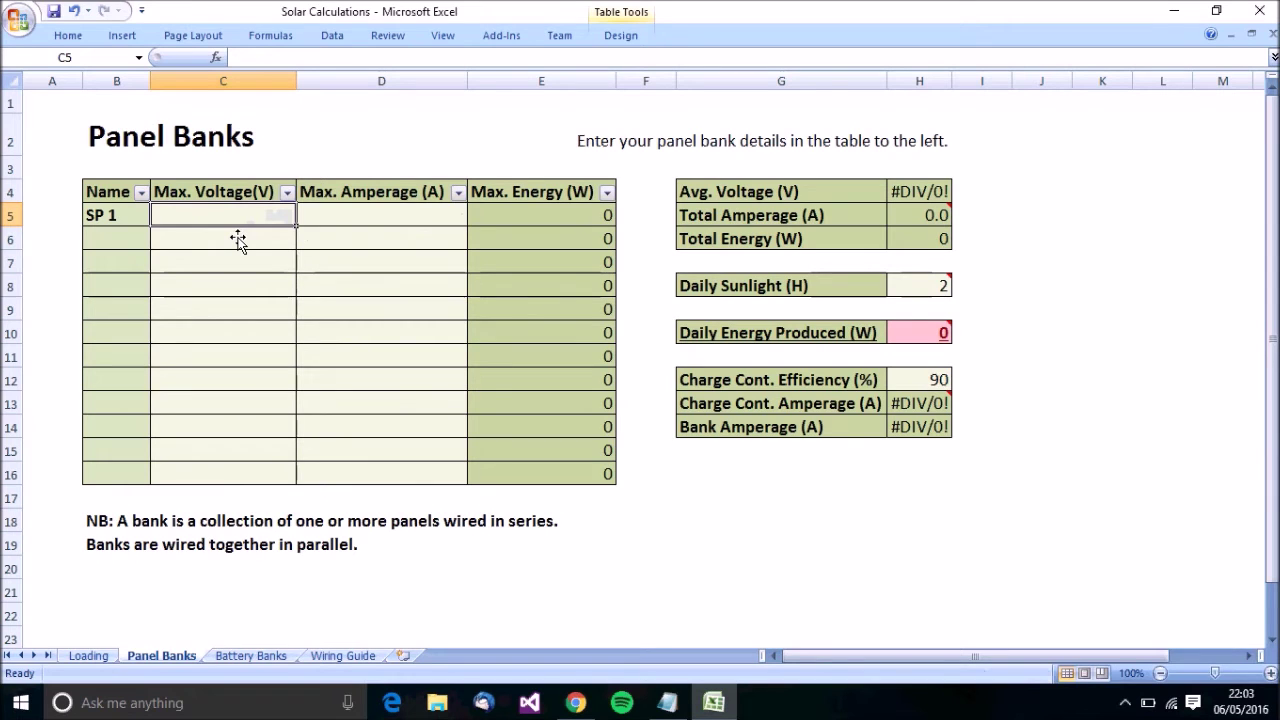
type("36")
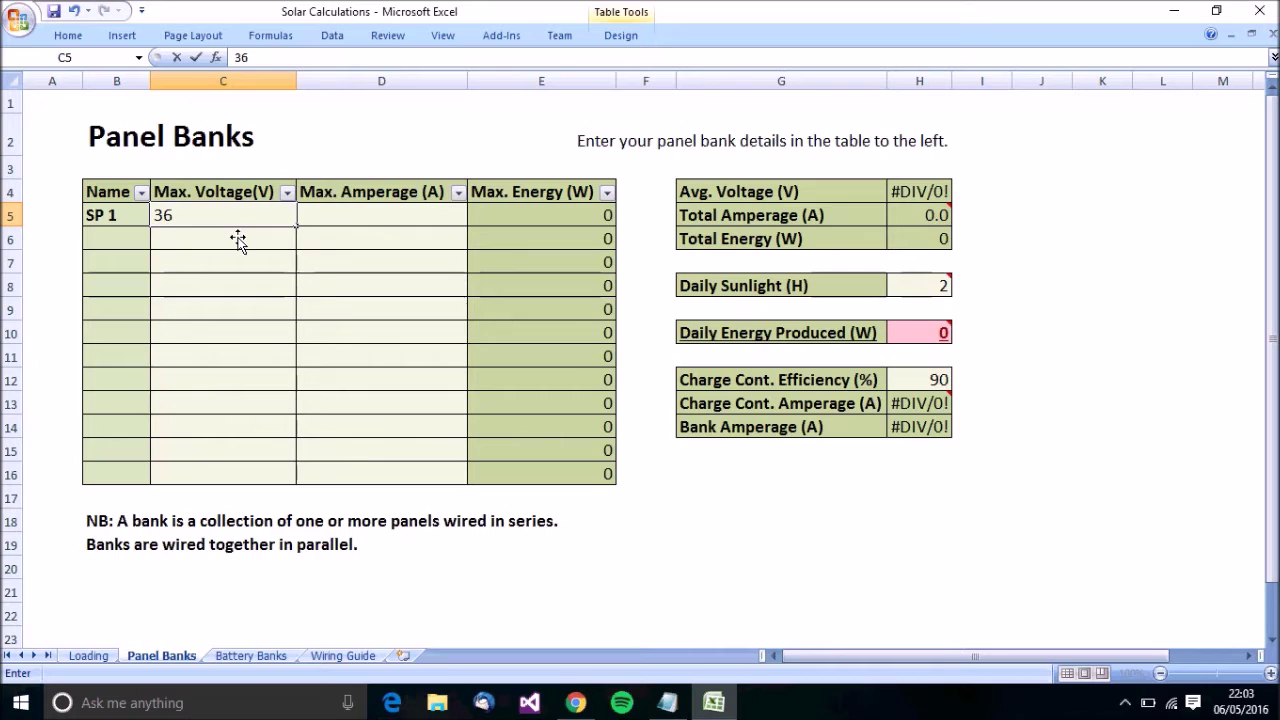
key("BackSpace")
key("BackSpace")
type("72")
key("Return")
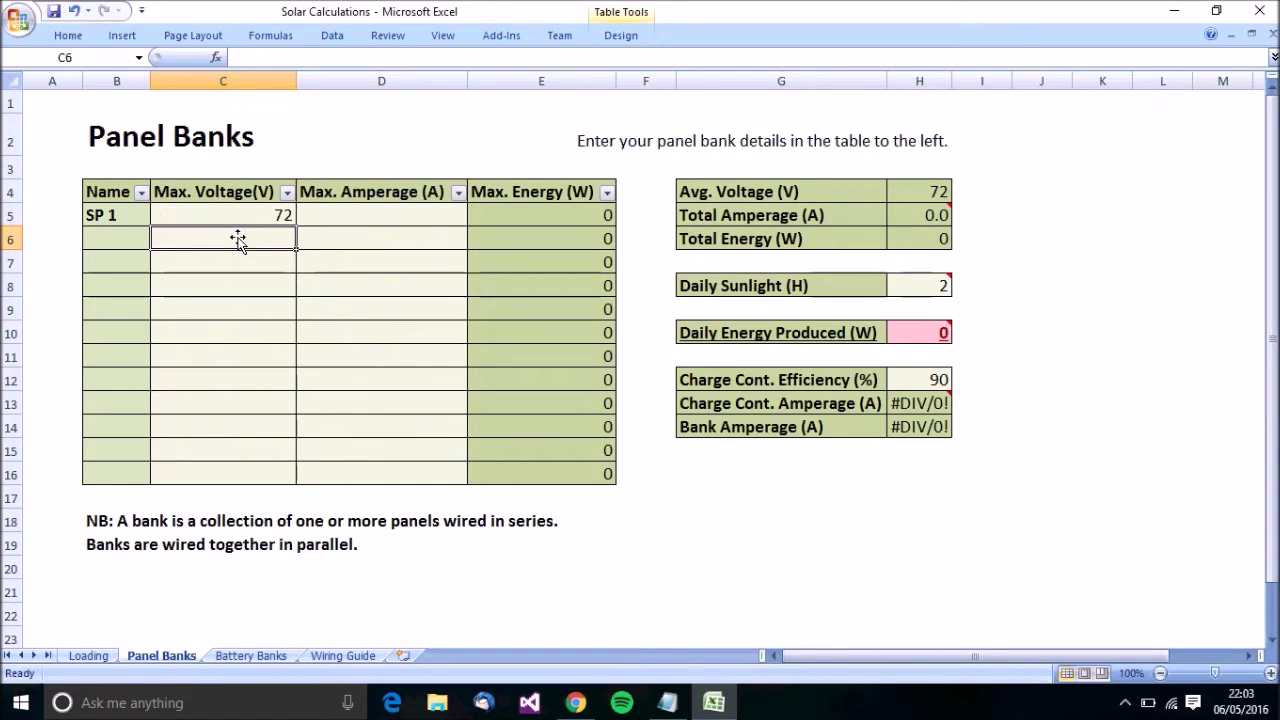
left_click(369, 218)
type("7")
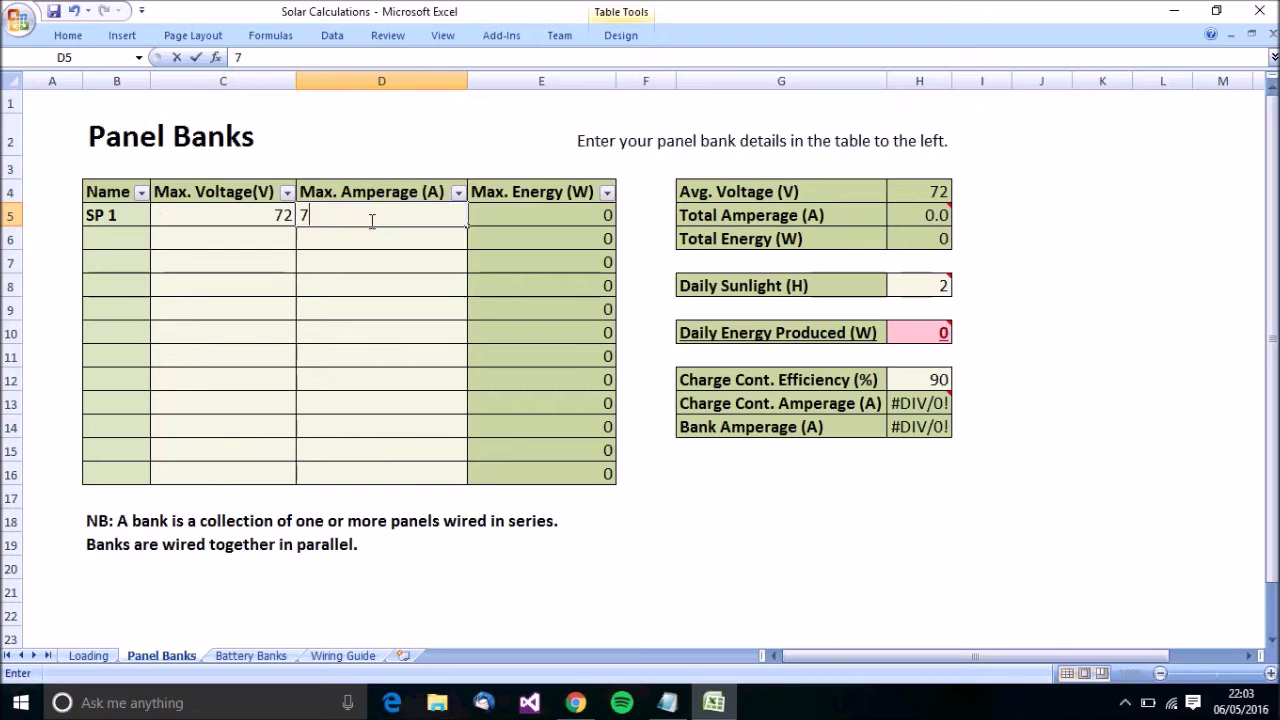
key("Return")
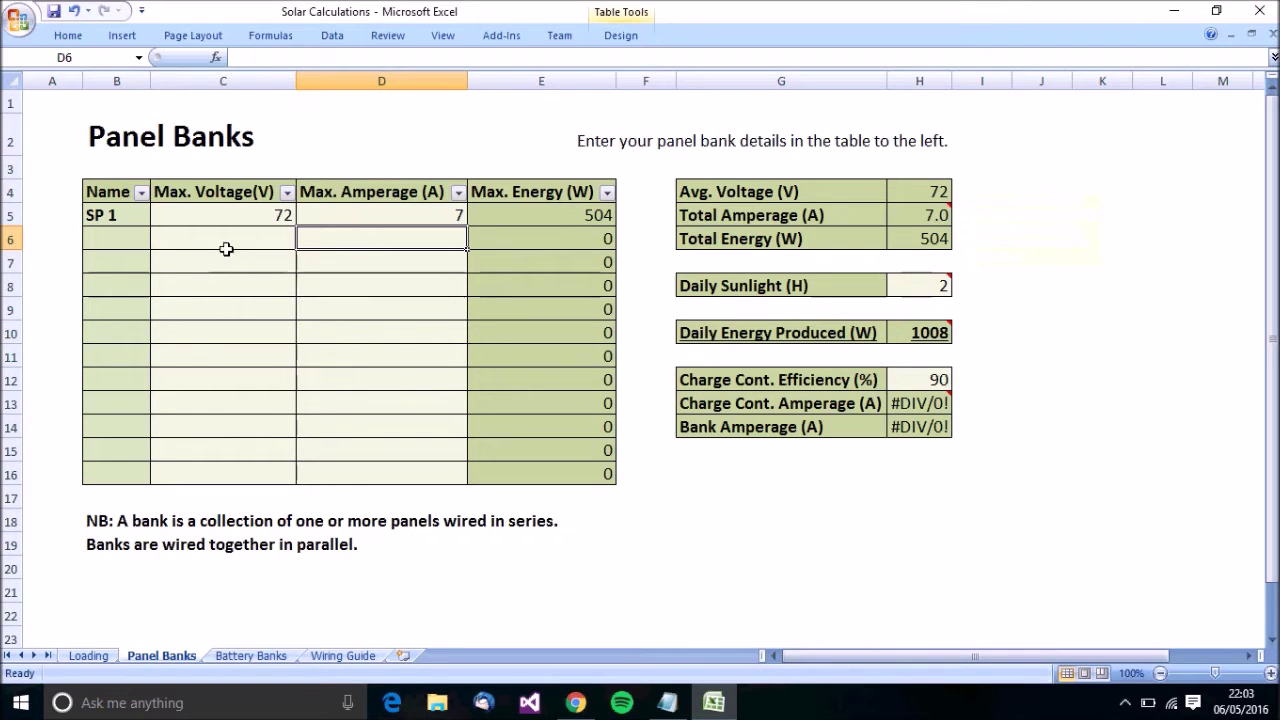
- Compare the daily energy produced with Daily Sunlight at 6 hours and at 2 hours, leaving it at 2
left_click(945, 289)
type("2")
left_click(903, 291)
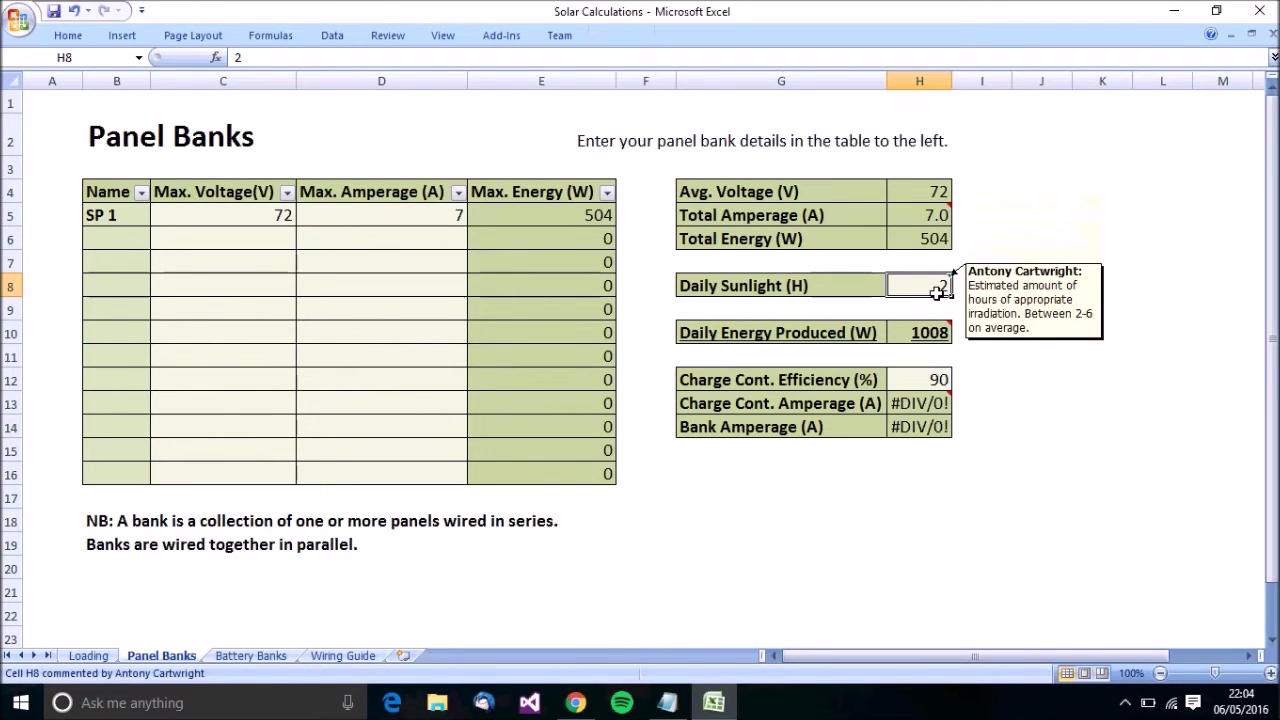
type("6")
key("Return")
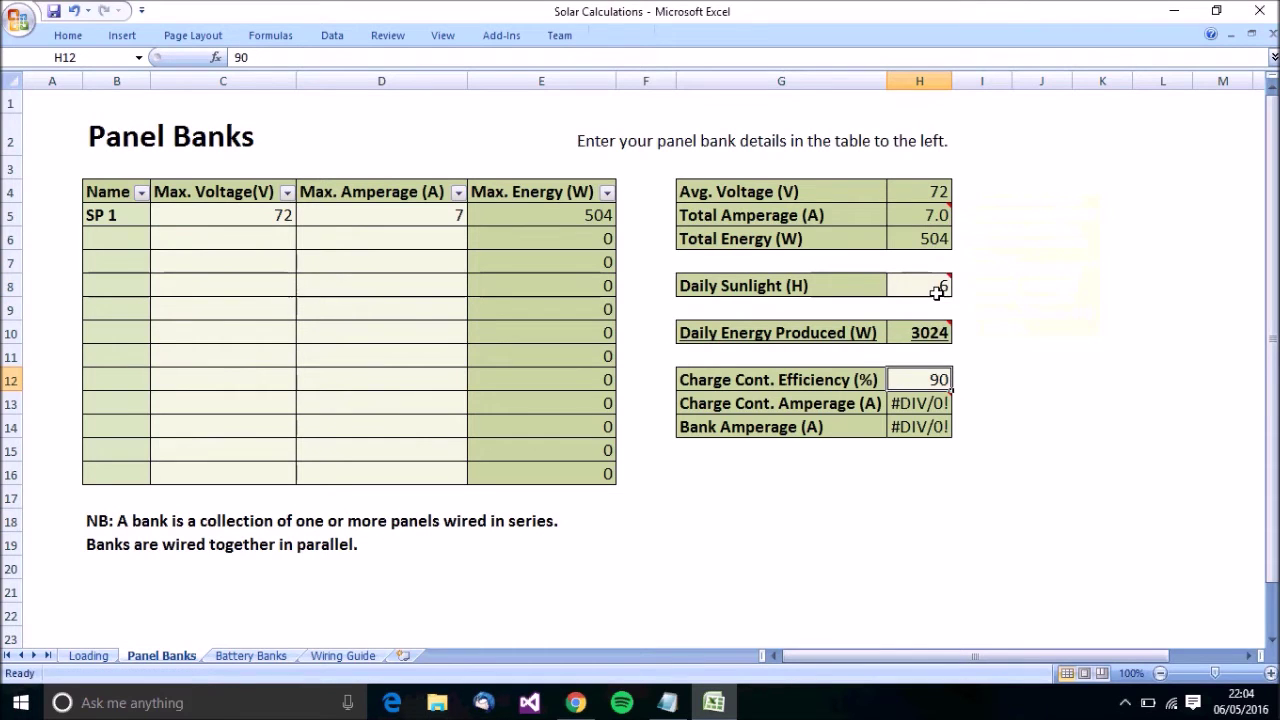
left_click(937, 291)
type("2")
key("Return")
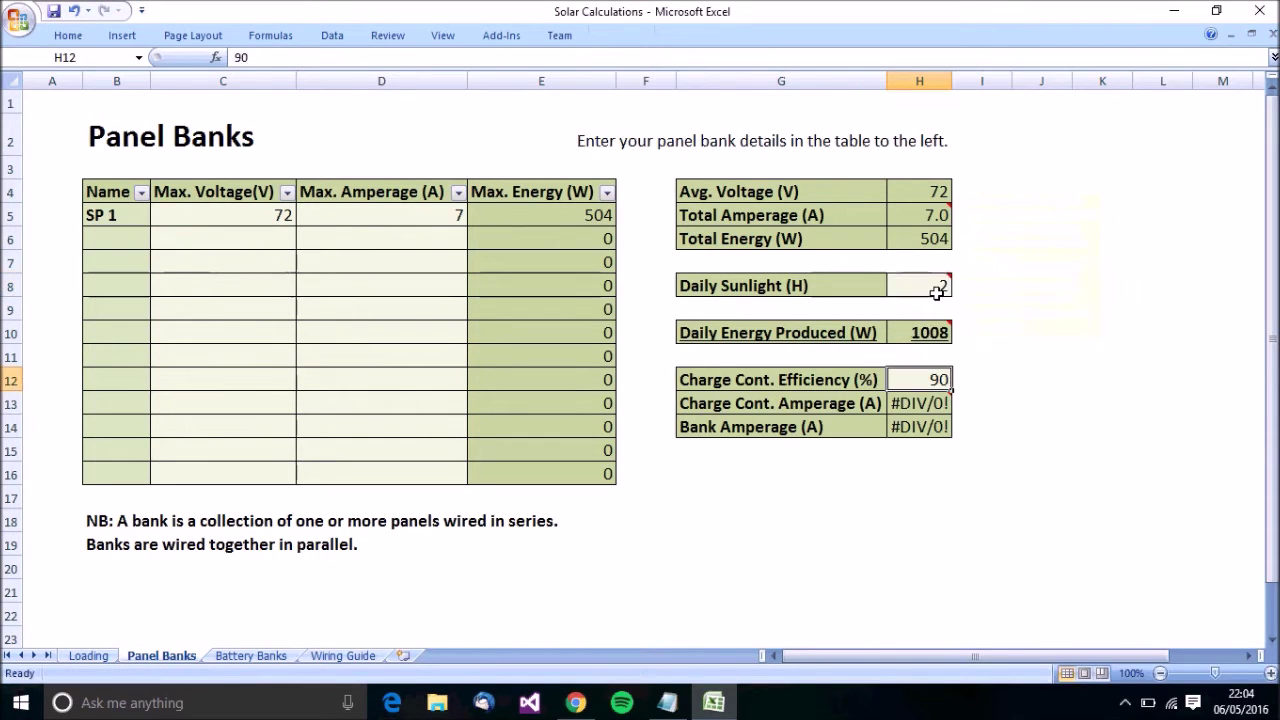
mouse_move(928, 342)
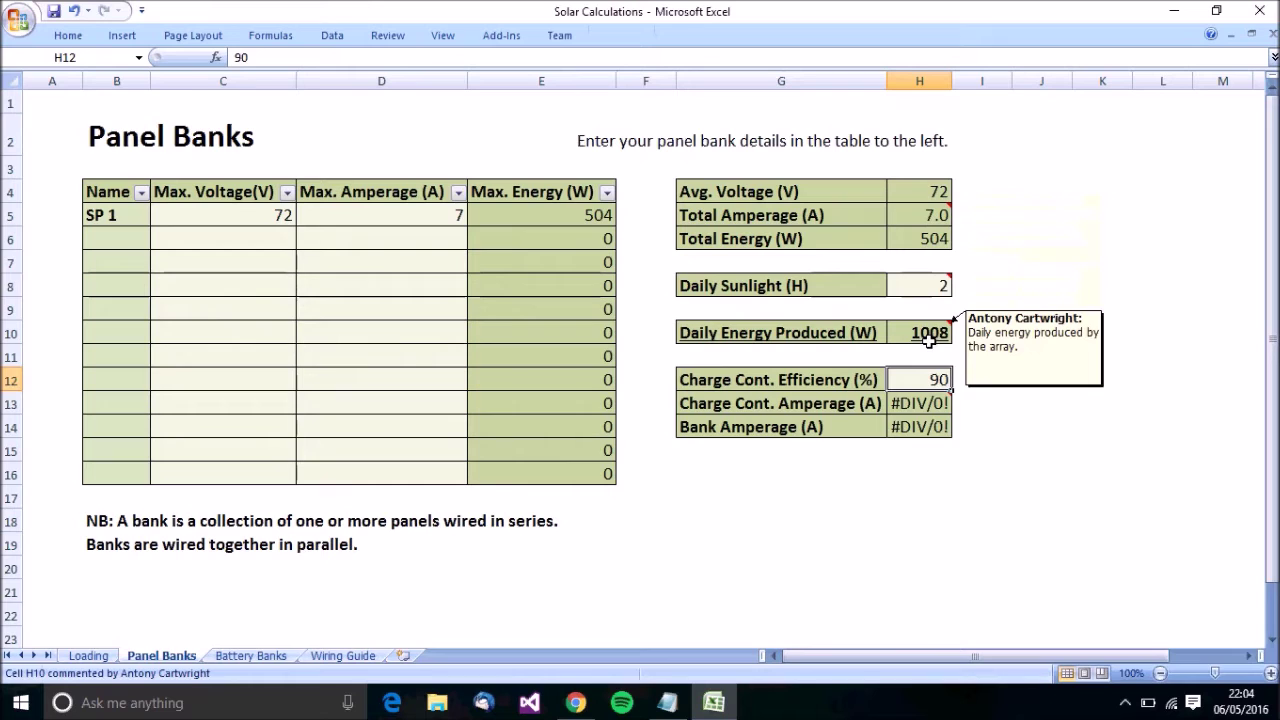
left_click(935, 292)
type("6")
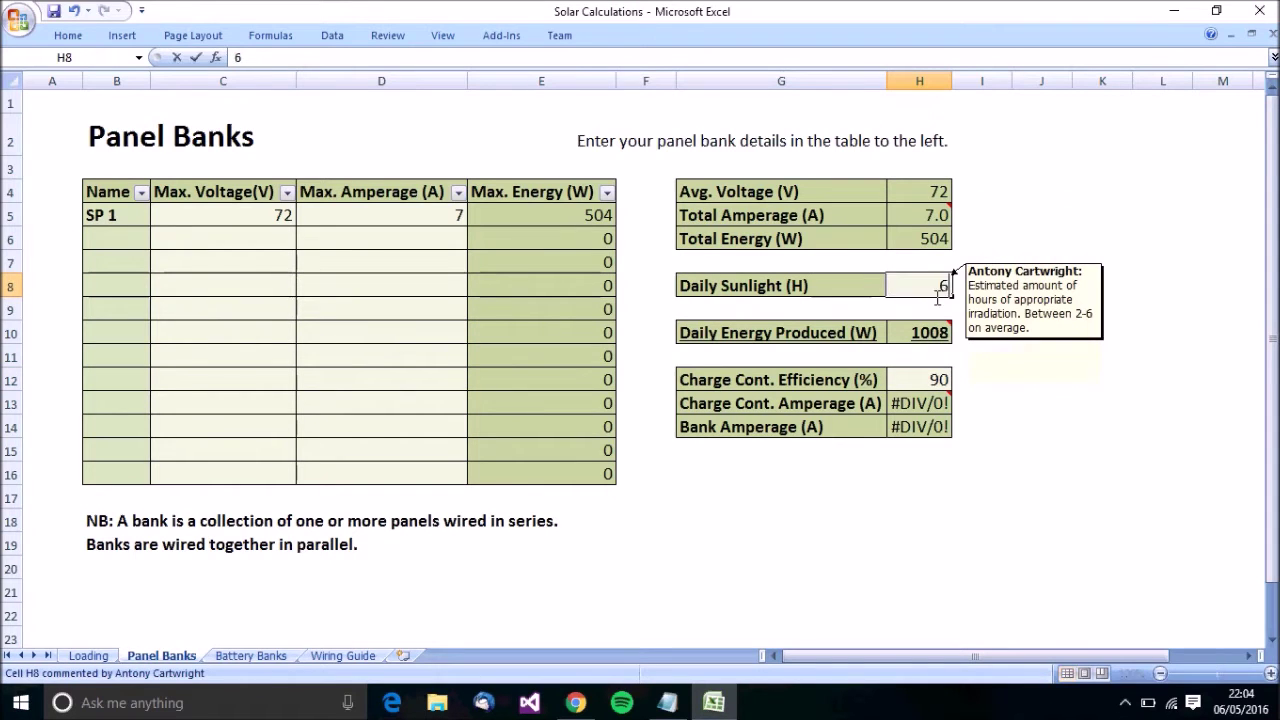
key("Return")
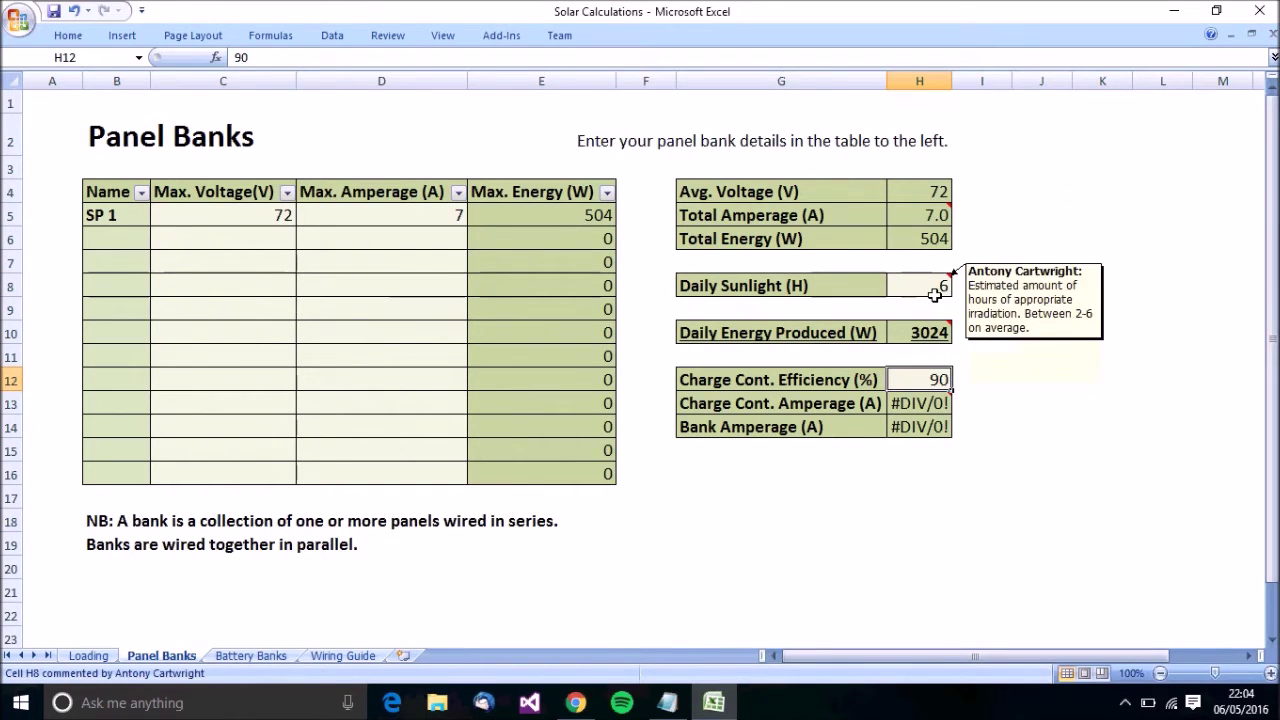
left_click(943, 294)
type("2")
key("Return")
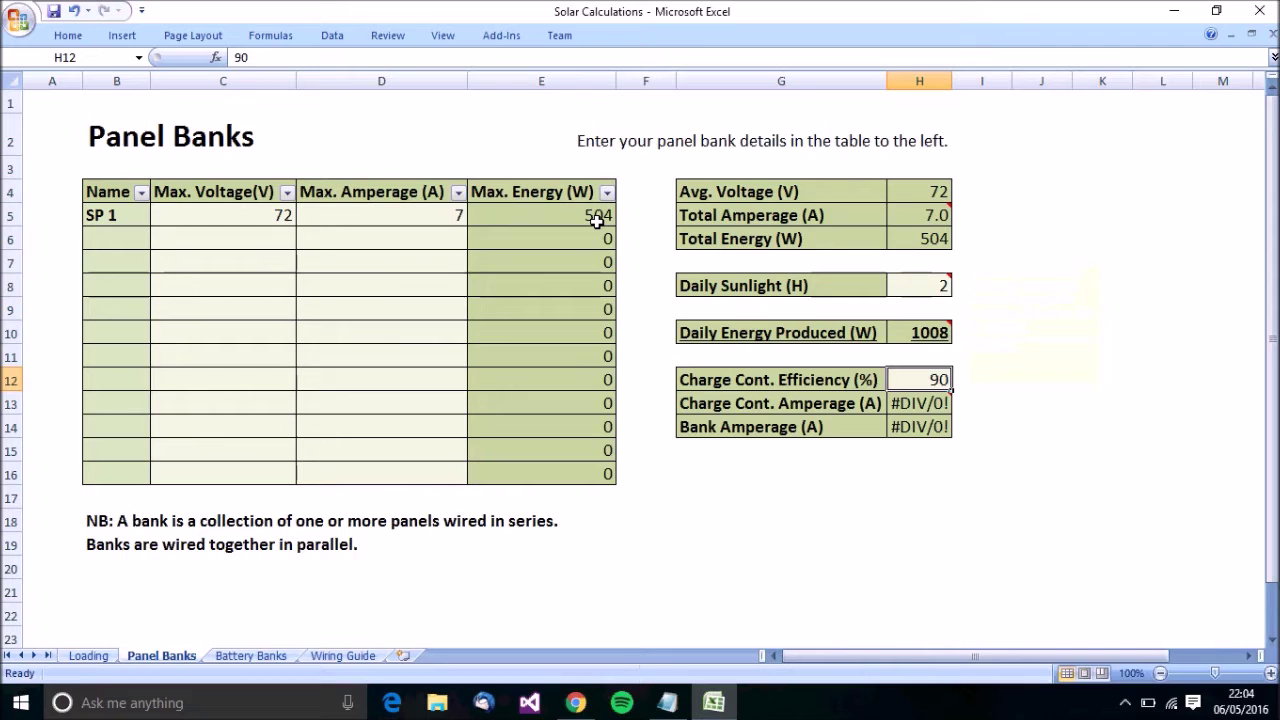
- Compare the daily energy produced with the Loading sheet's energy required after inverter loss, and return to the Panel Banks sheet
mouse_move(937, 287)
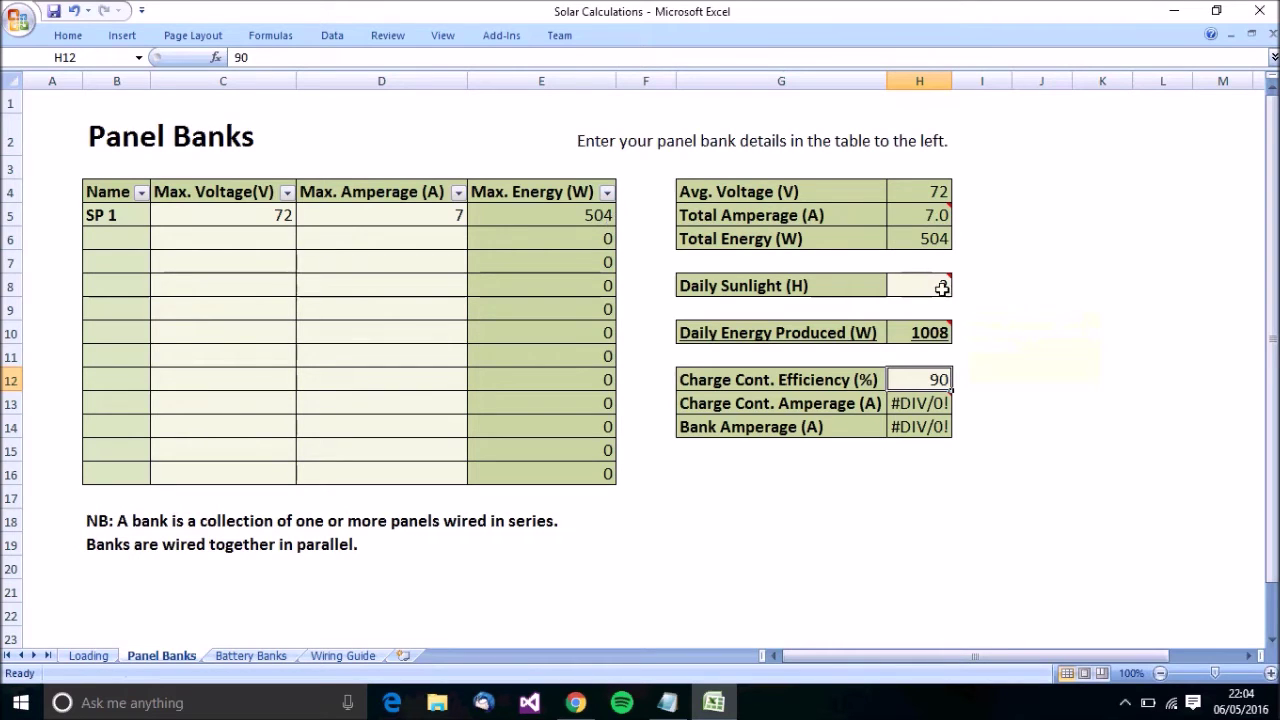
mouse_move(942, 342)
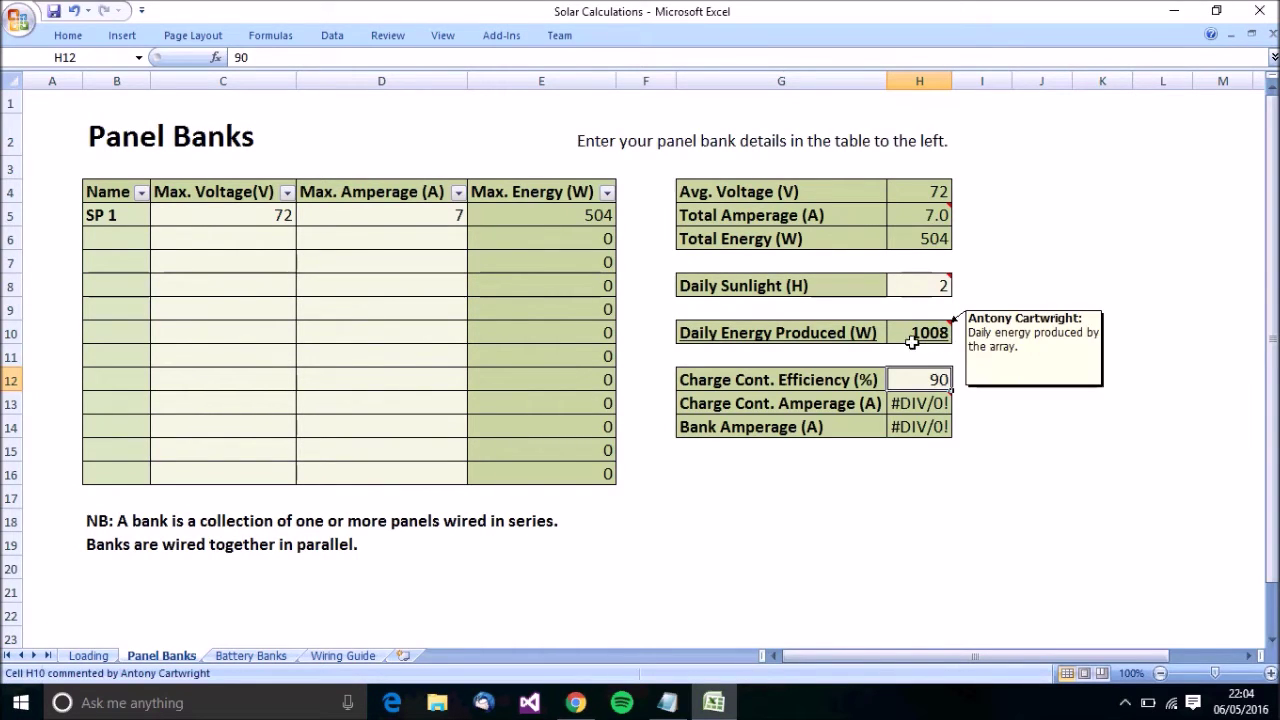
left_click(95, 655)
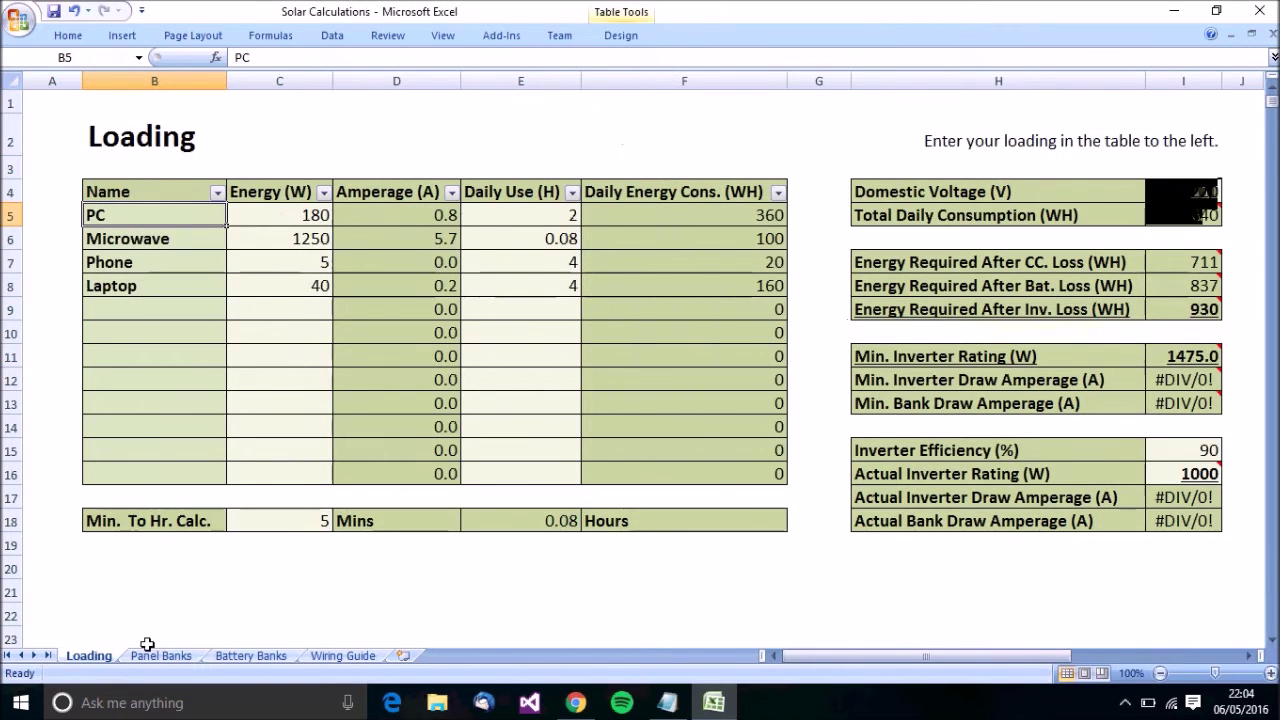
mouse_move(1212, 312)
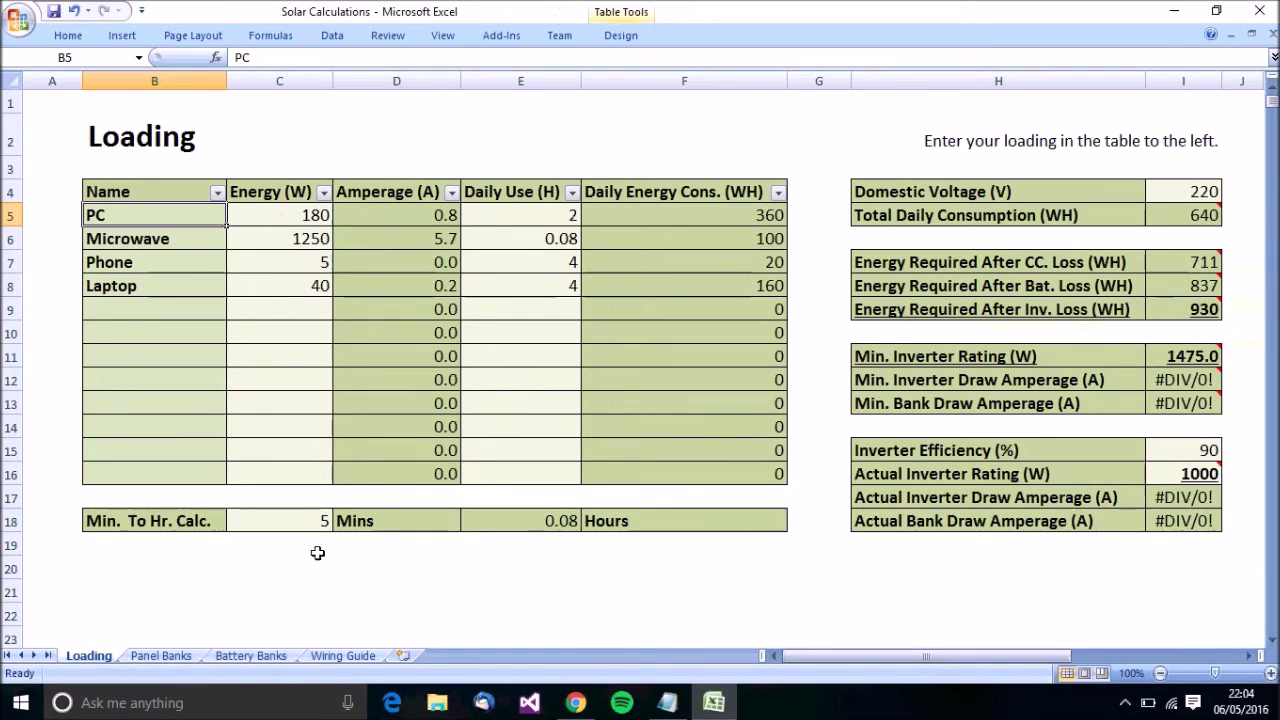
left_click(168, 660)
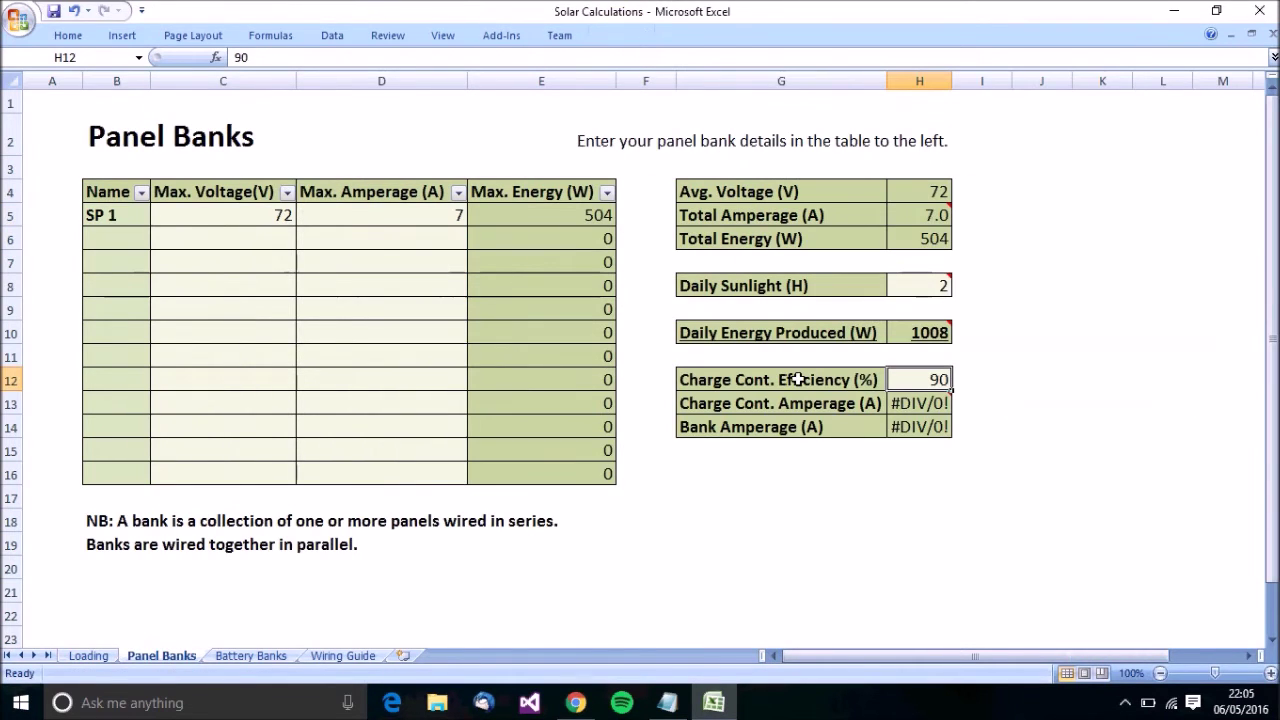
mouse_move(921, 338)
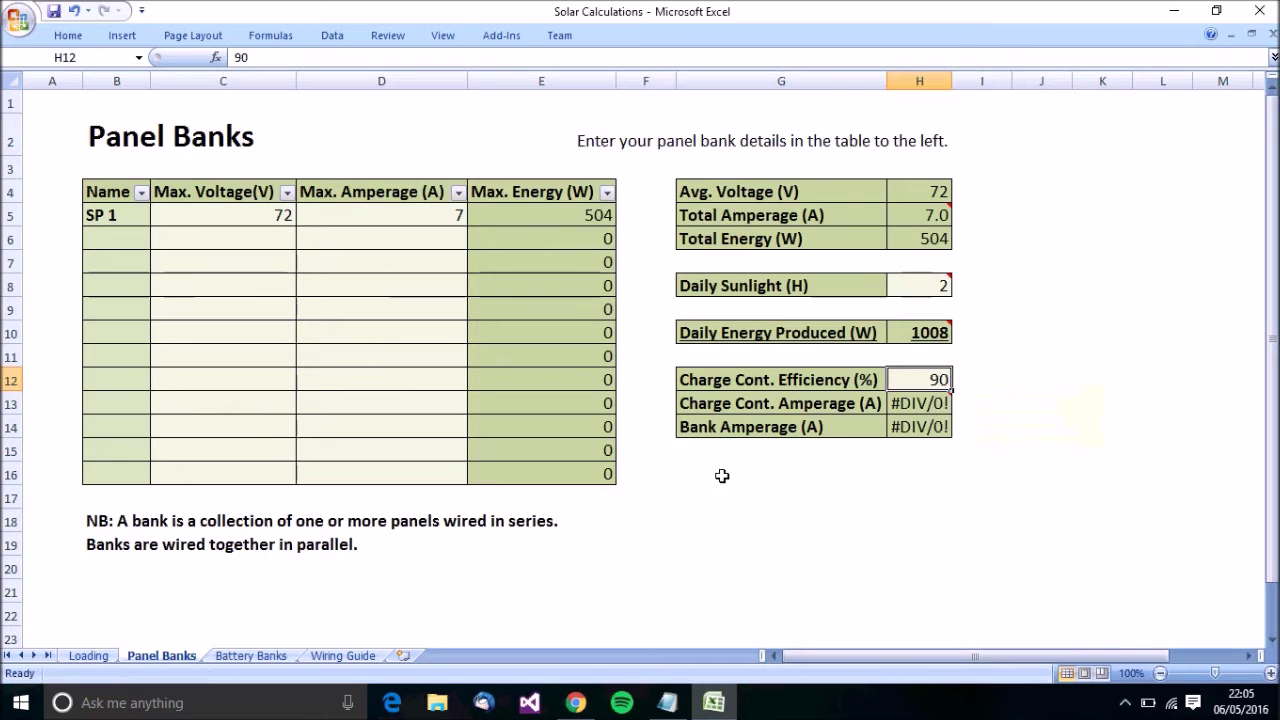
- Set the Bank Voltage on the Battery Banks sheet to 12 V
left_click(263, 658)
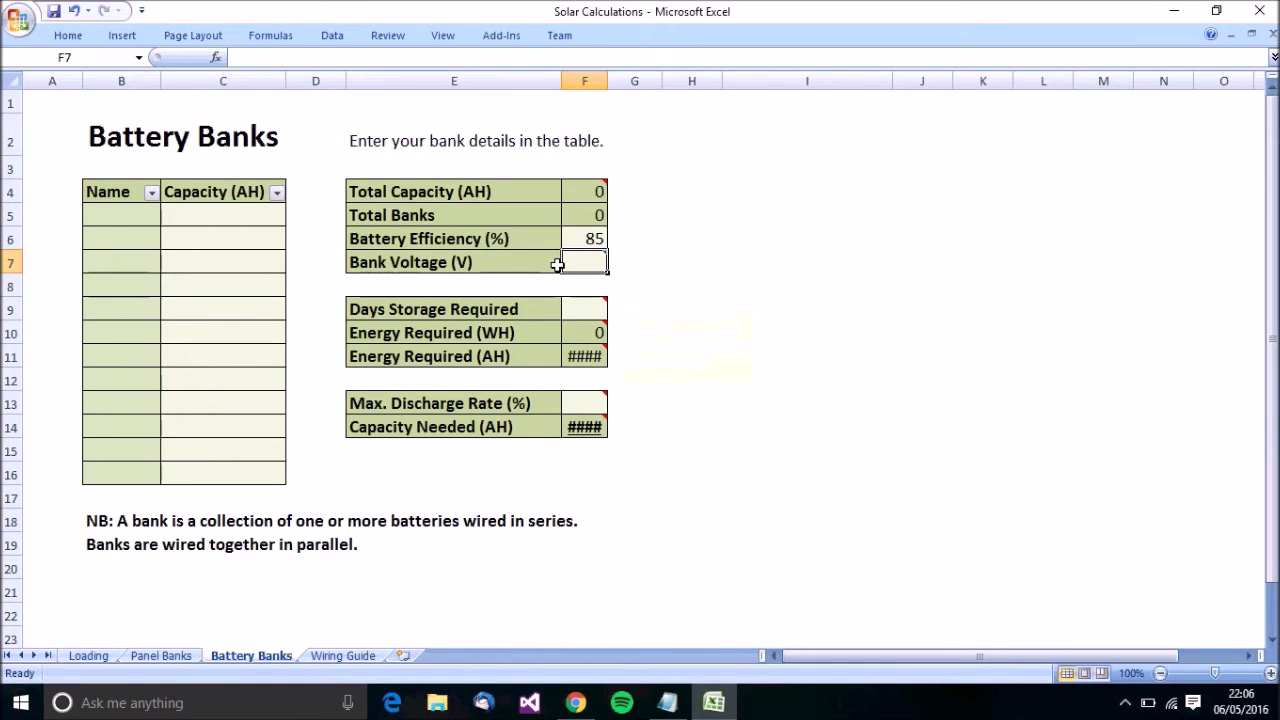
type("12")
key("Return")
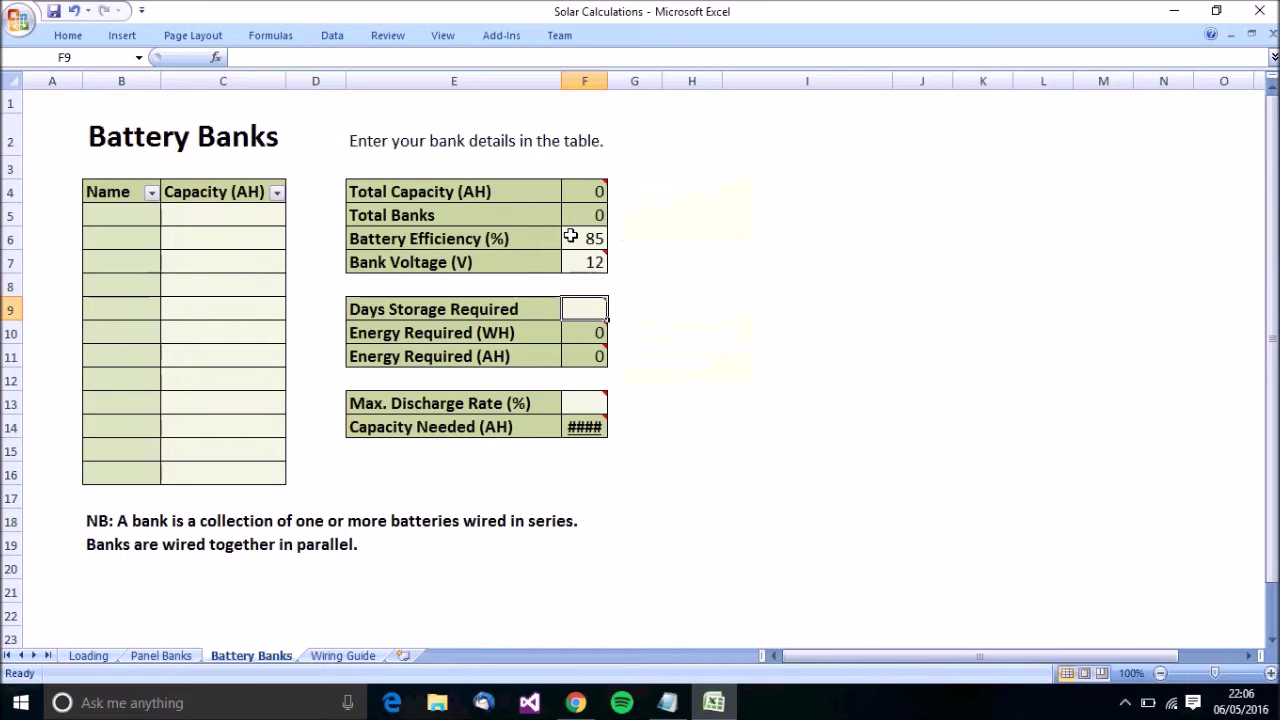
- Check the charge controller amperage on the Panel Banks sheet and the inverter rating and draw amperages on the Loading sheet
left_click(197, 659)
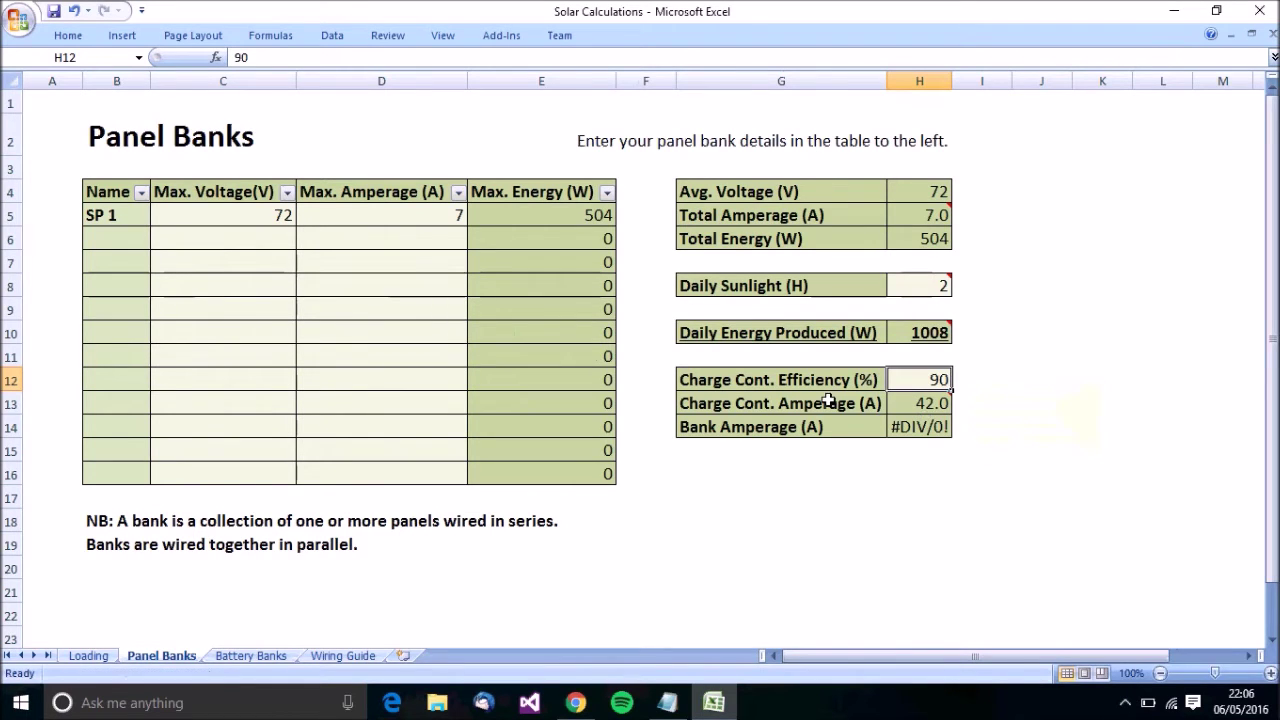
mouse_move(937, 408)
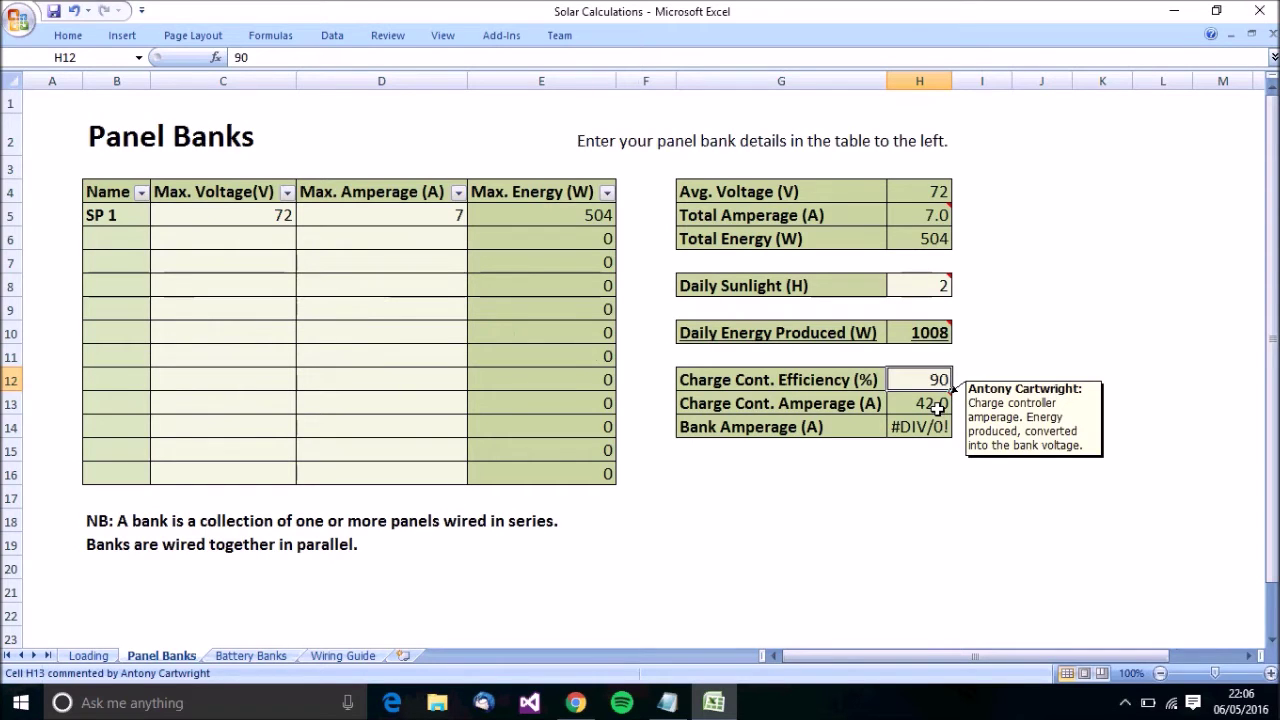
mouse_move(903, 415)
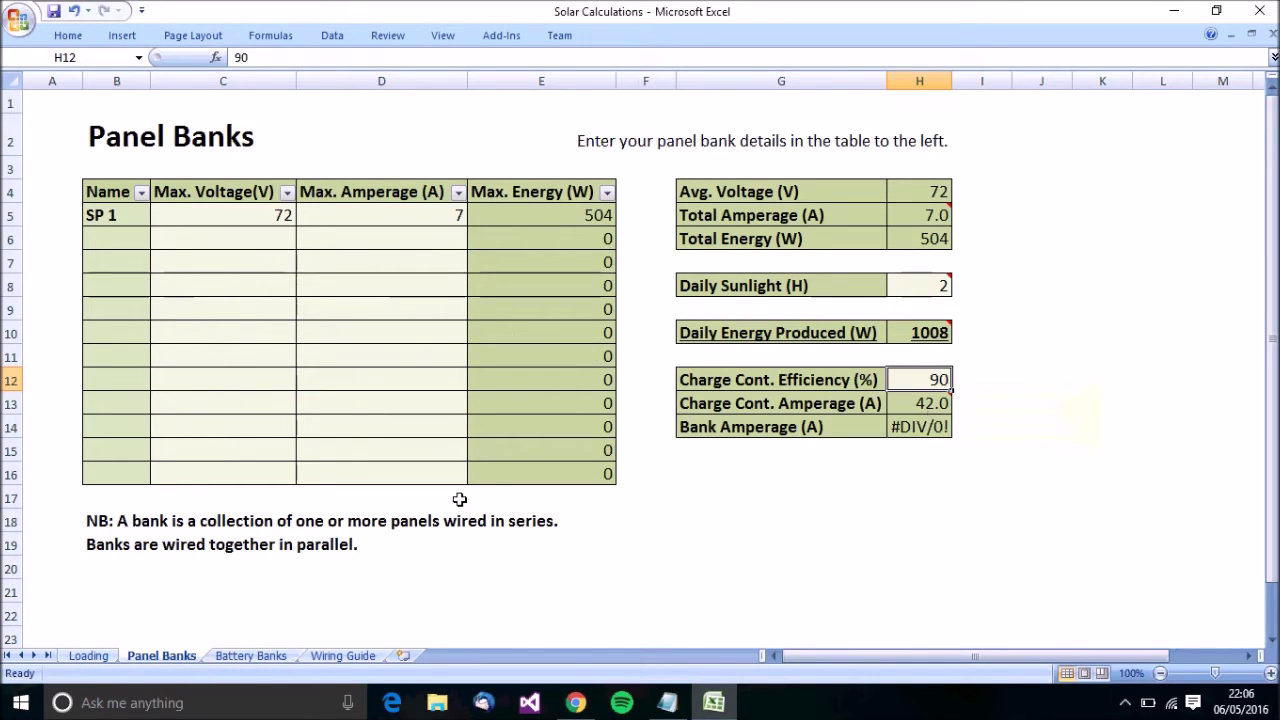
left_click(89, 655)
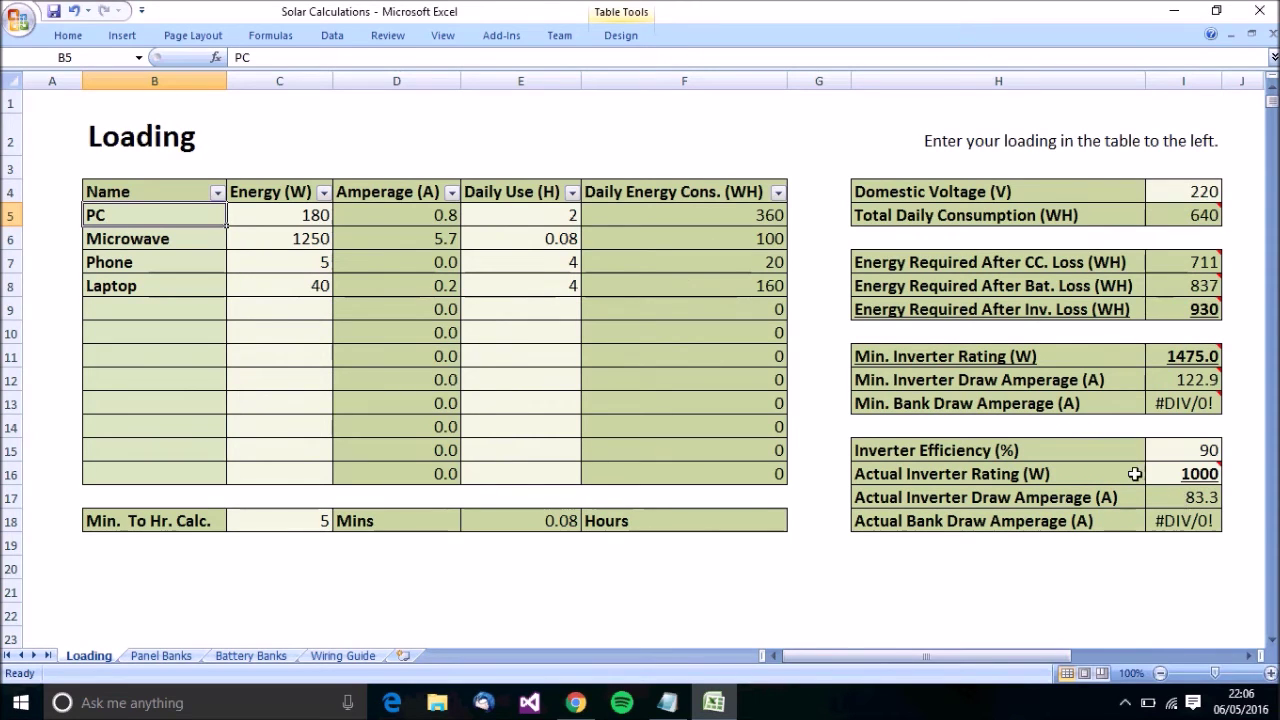
mouse_move(1208, 477)
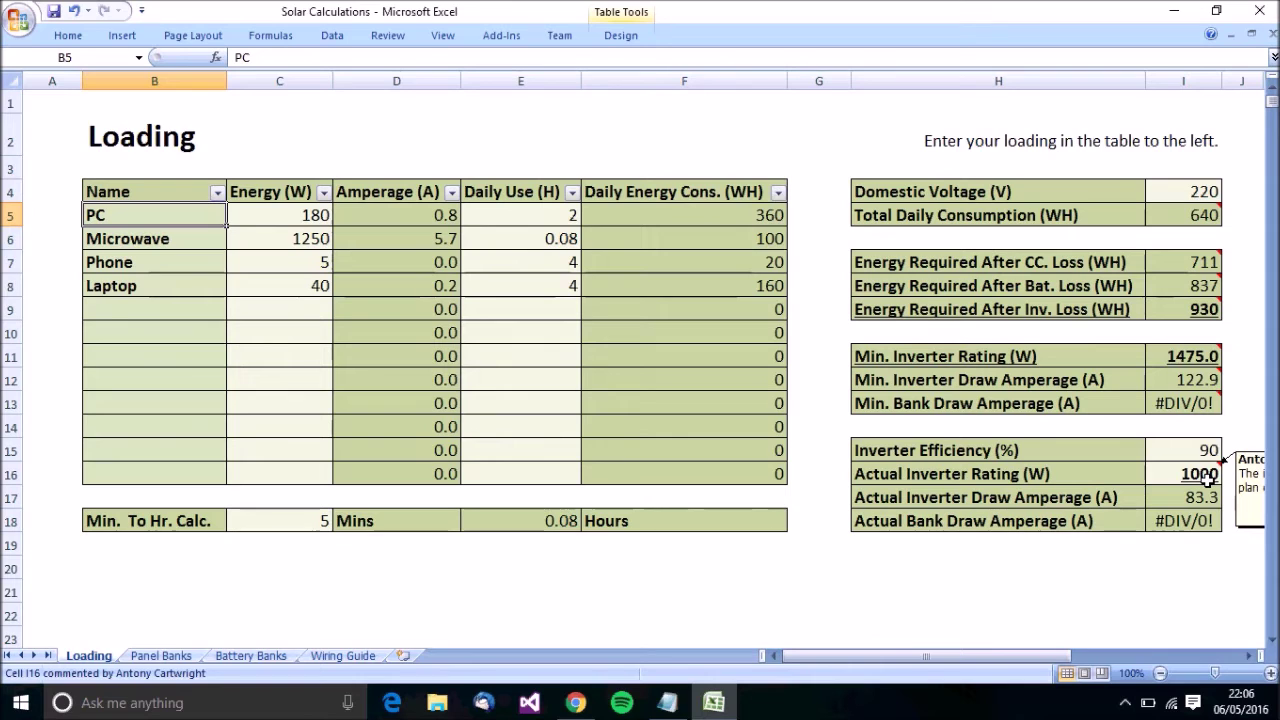
mouse_move(1185, 319)
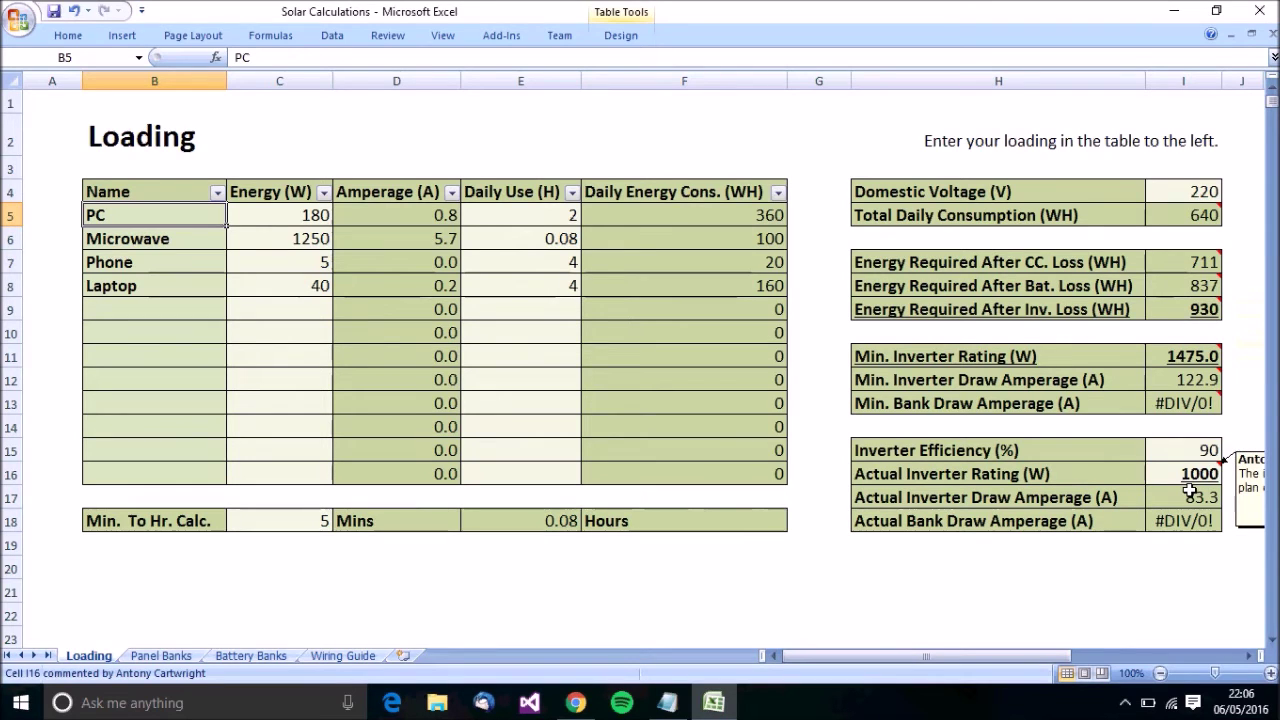
mouse_move(1192, 362)
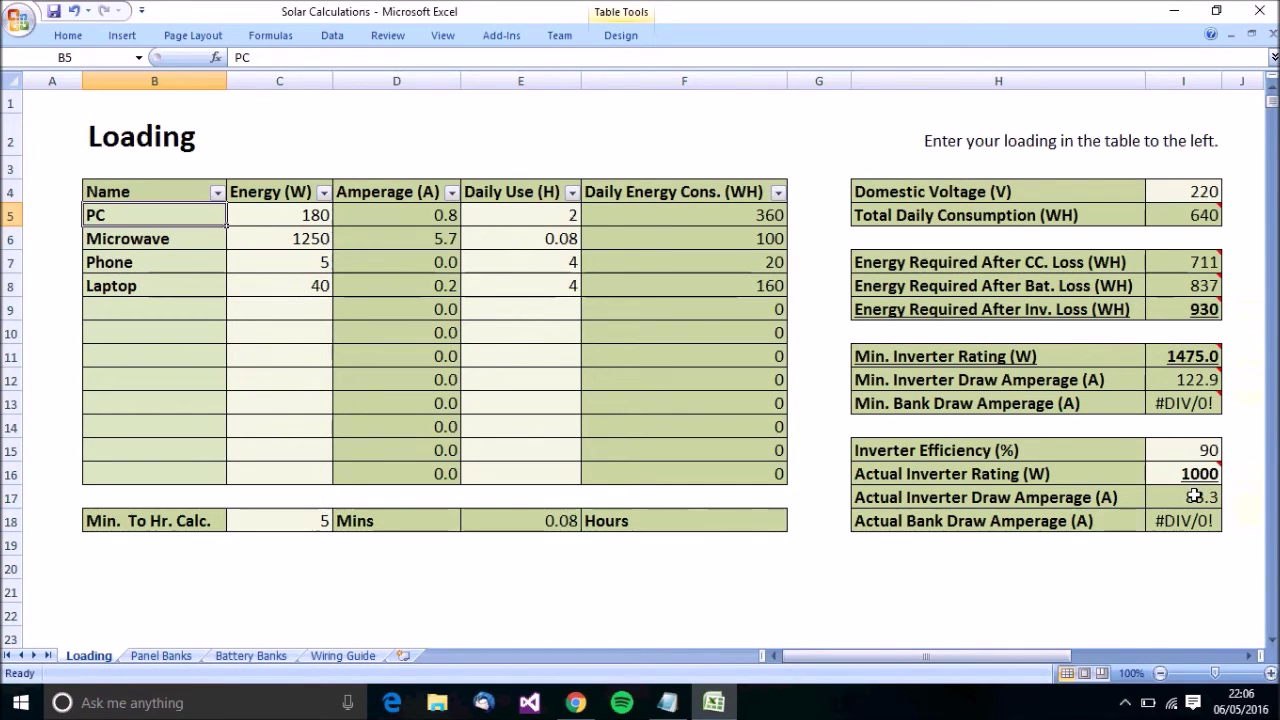
- Set the Bank Voltage on the Battery Banks sheet to 24 V and check the charge controller amperage on Panel Banks
left_click(255, 656)
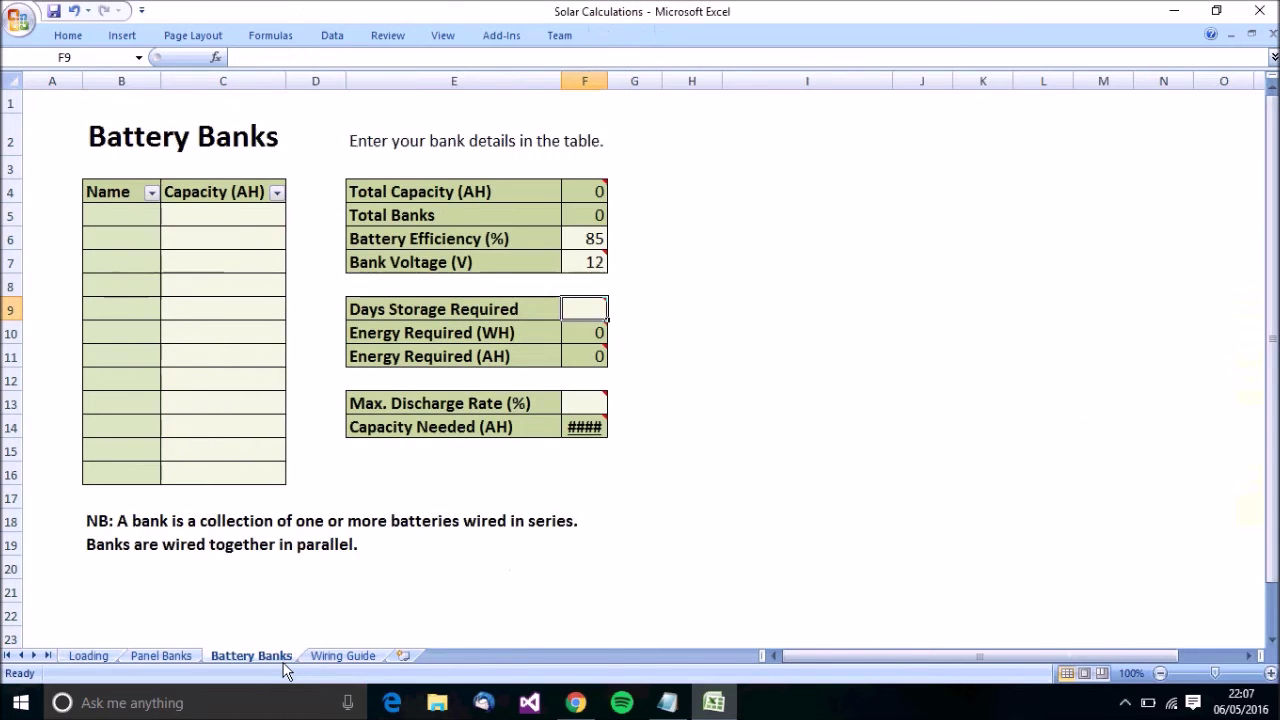
left_click(88, 655)
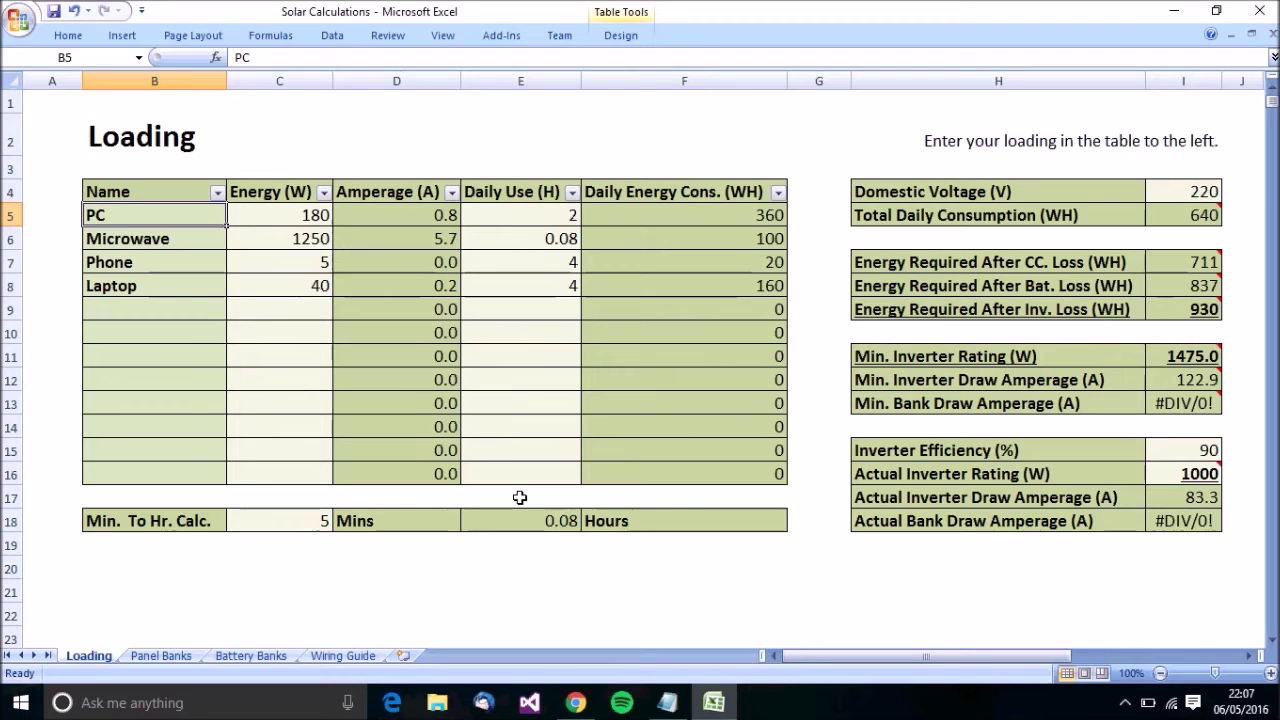
left_click(268, 656)
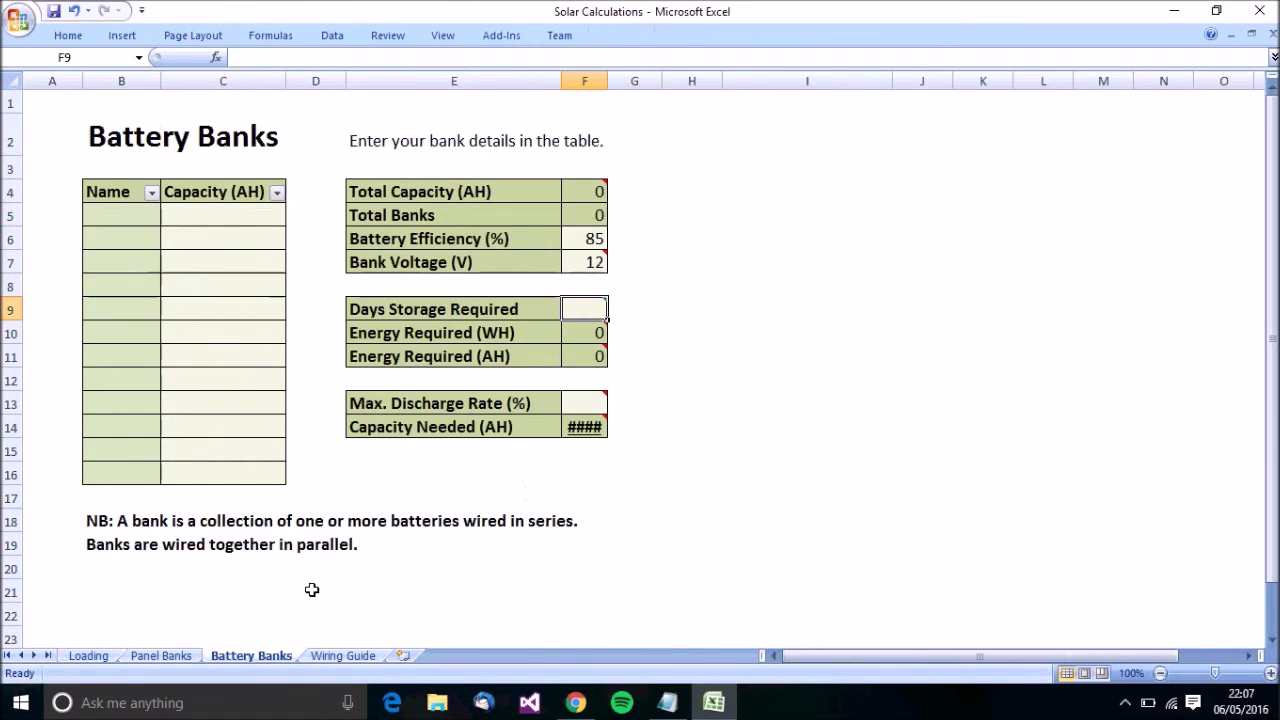
left_click(593, 262)
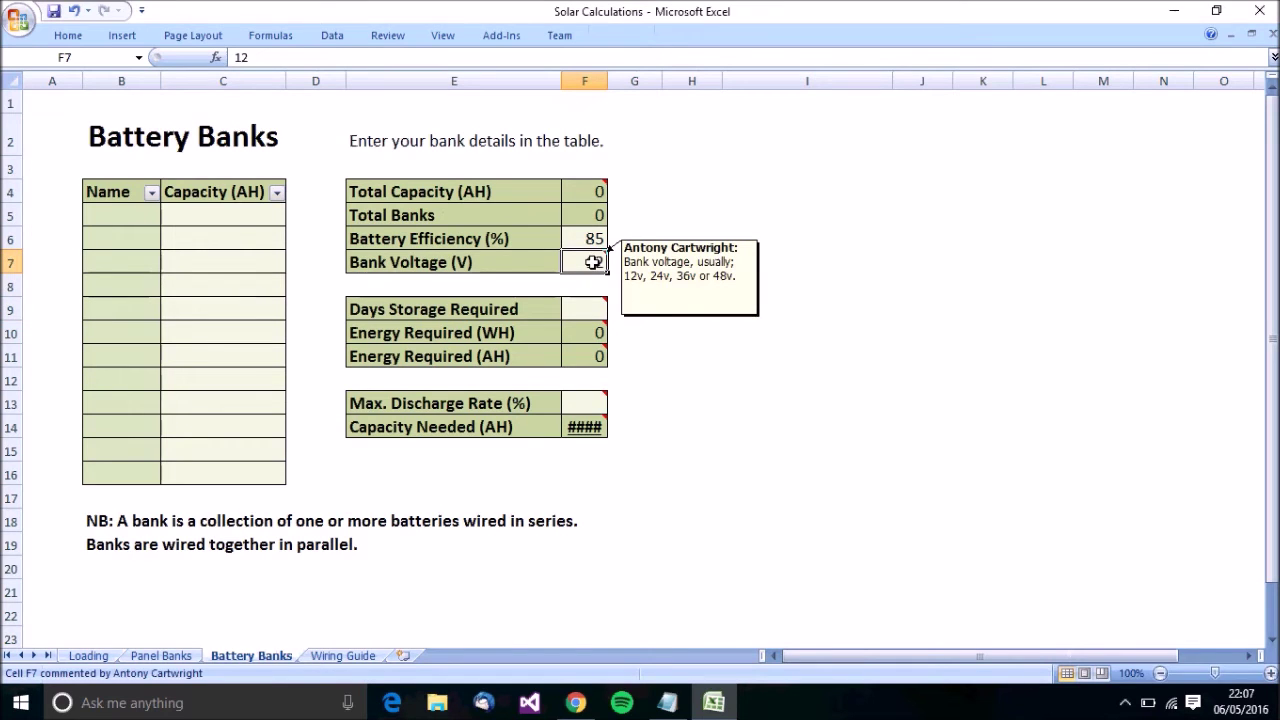
type("24")
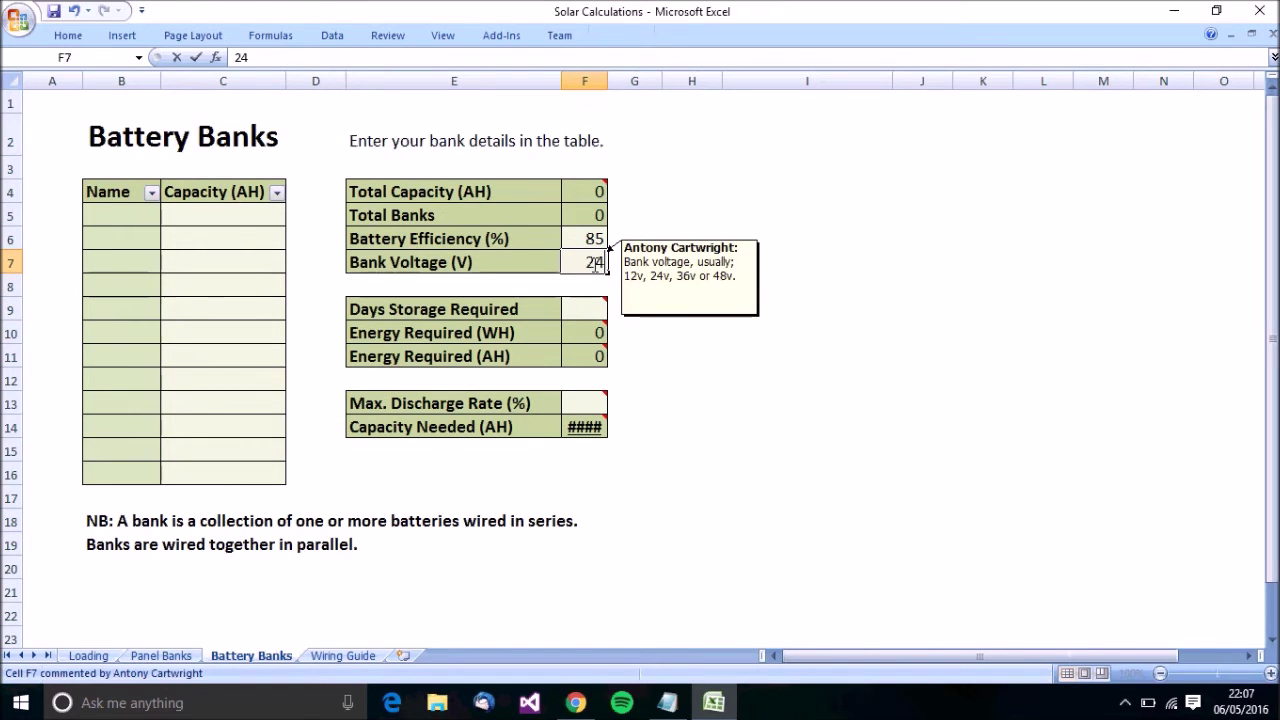
key("Return")
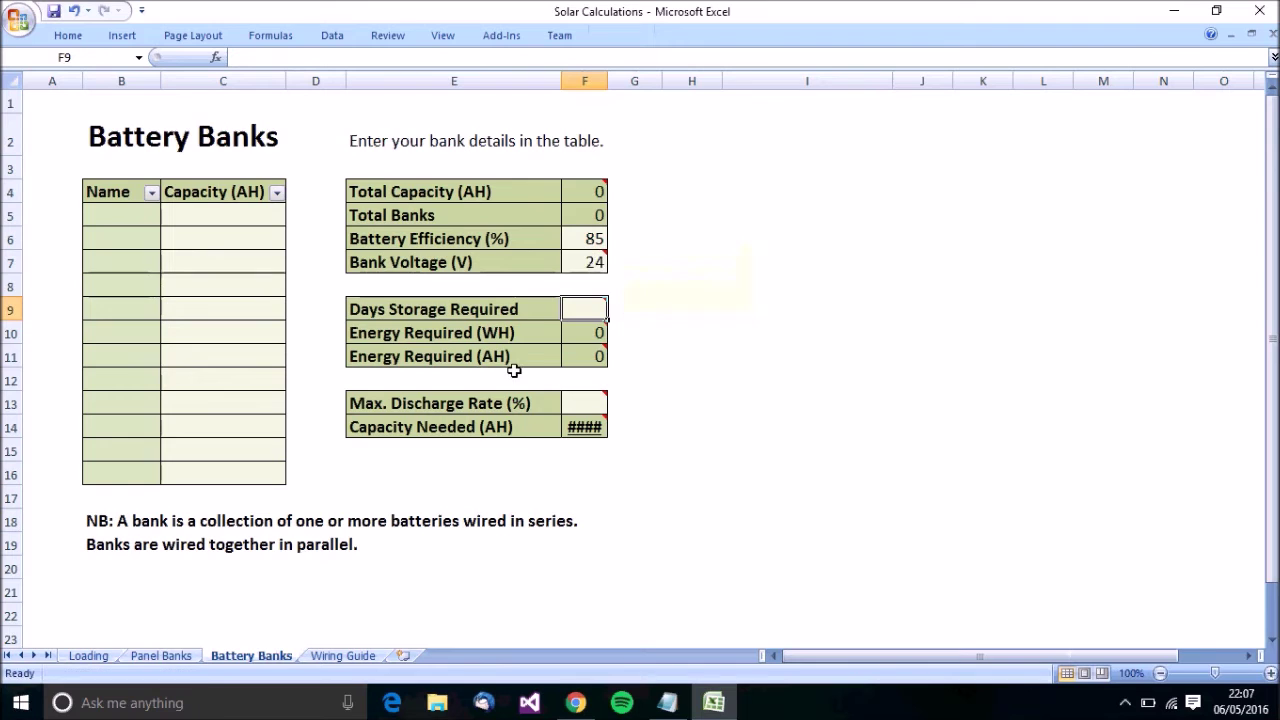
left_click(186, 658)
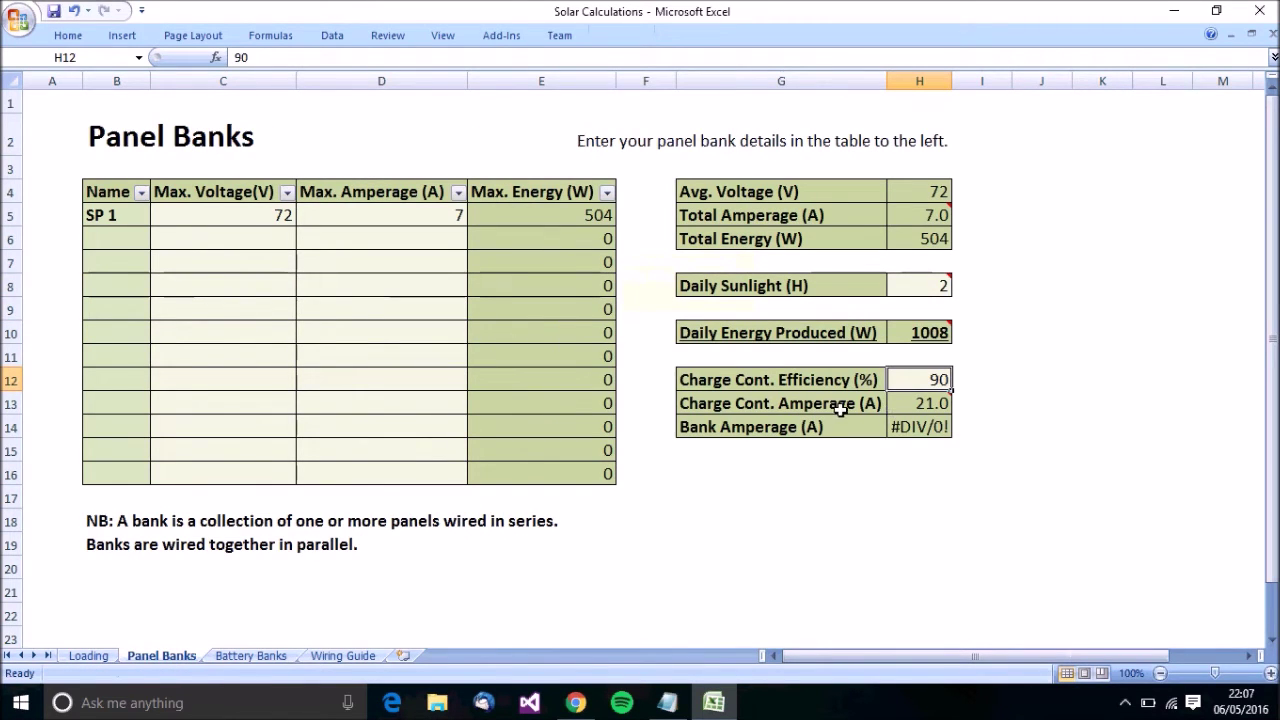
- Check the charge controller amperage on Panel Banks and the actual inverter draw amperage on Loading, and return to Battery Banks
mouse_move(935, 407)
left_click(88, 655)
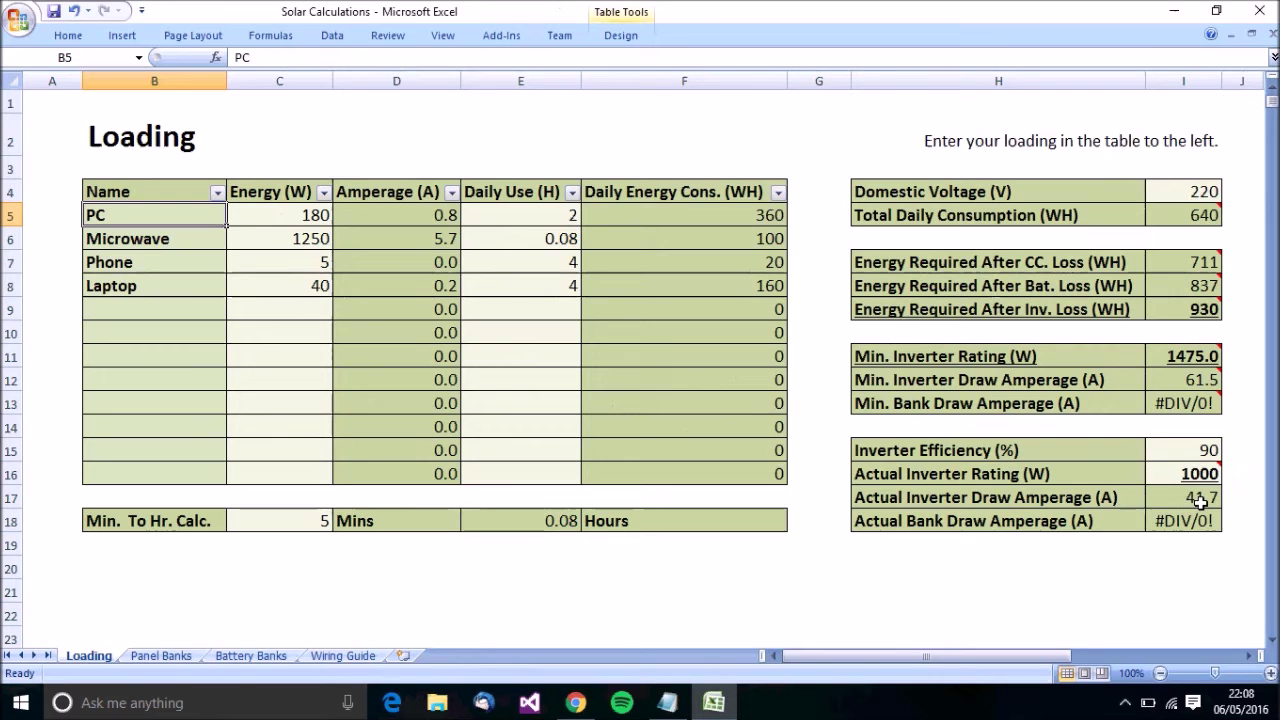
mouse_move(1209, 484)
left_click(252, 656)
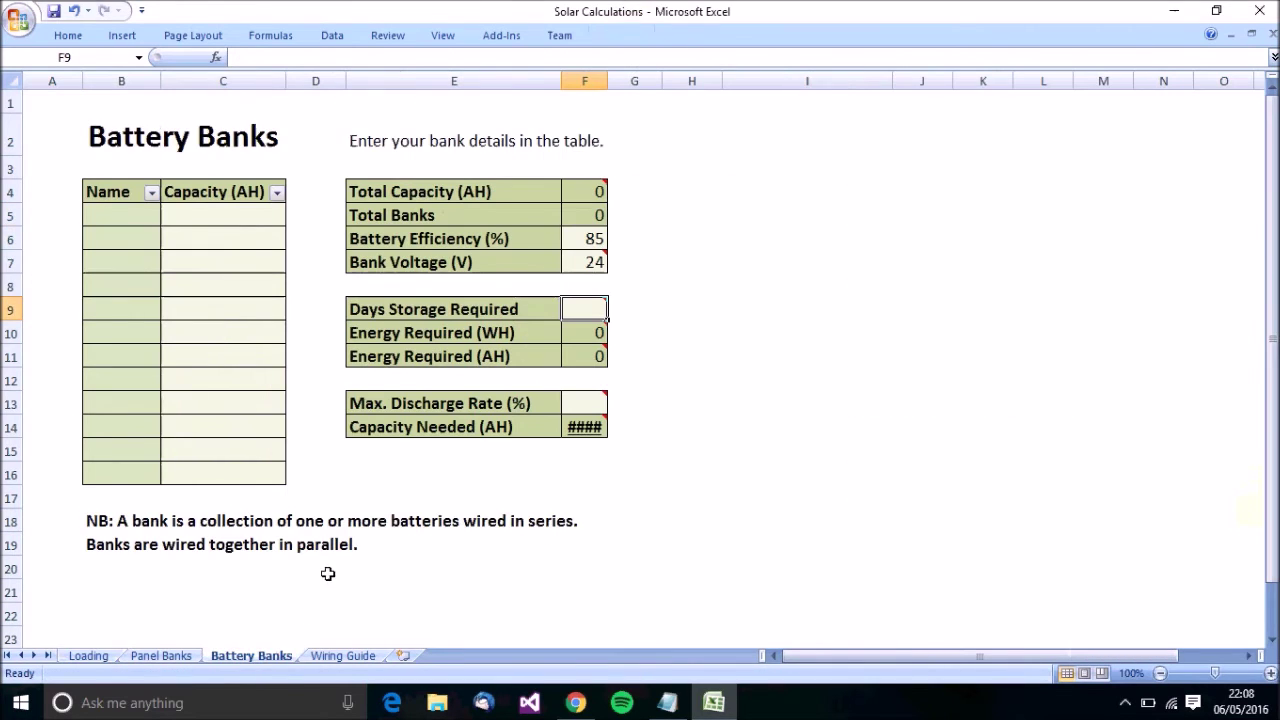
- Review the Bank Voltage on Battery Banks and the bank amperage fields on the Panel Banks and Loading sheets, ending on Battery Banks
mouse_move(596, 268)
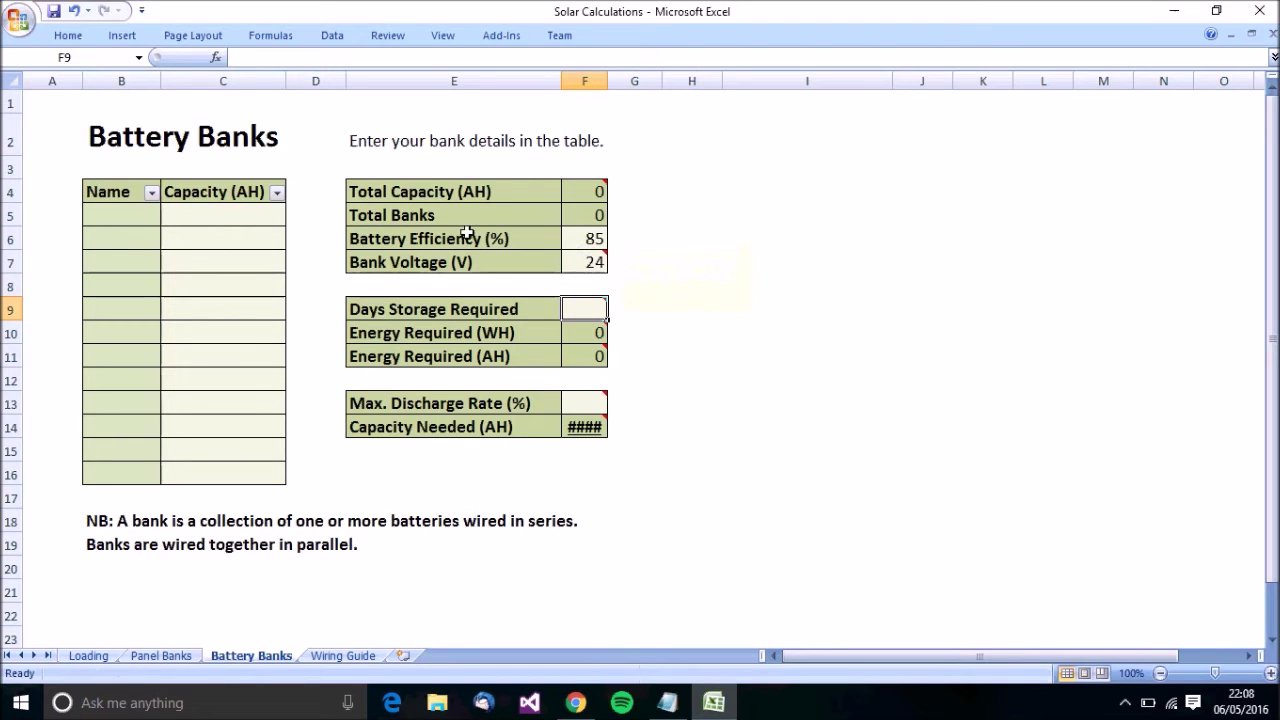
left_click(597, 263)
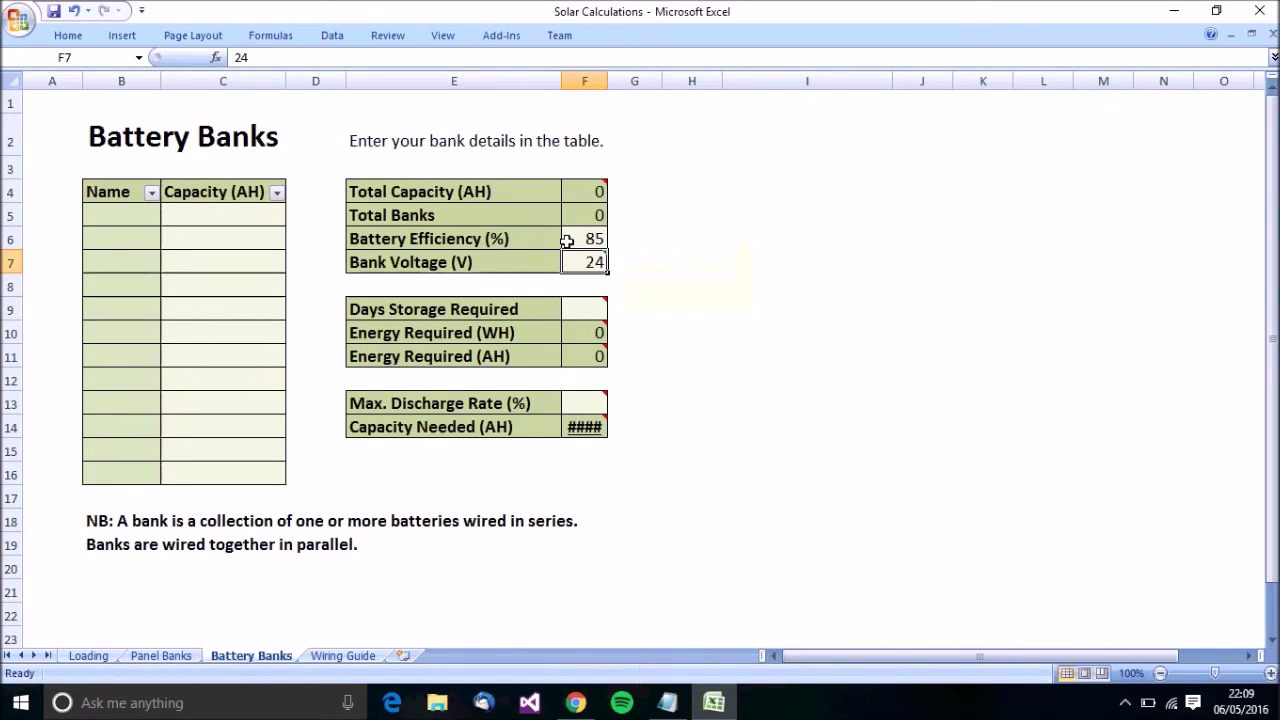
mouse_move(586, 260)
left_click(163, 656)
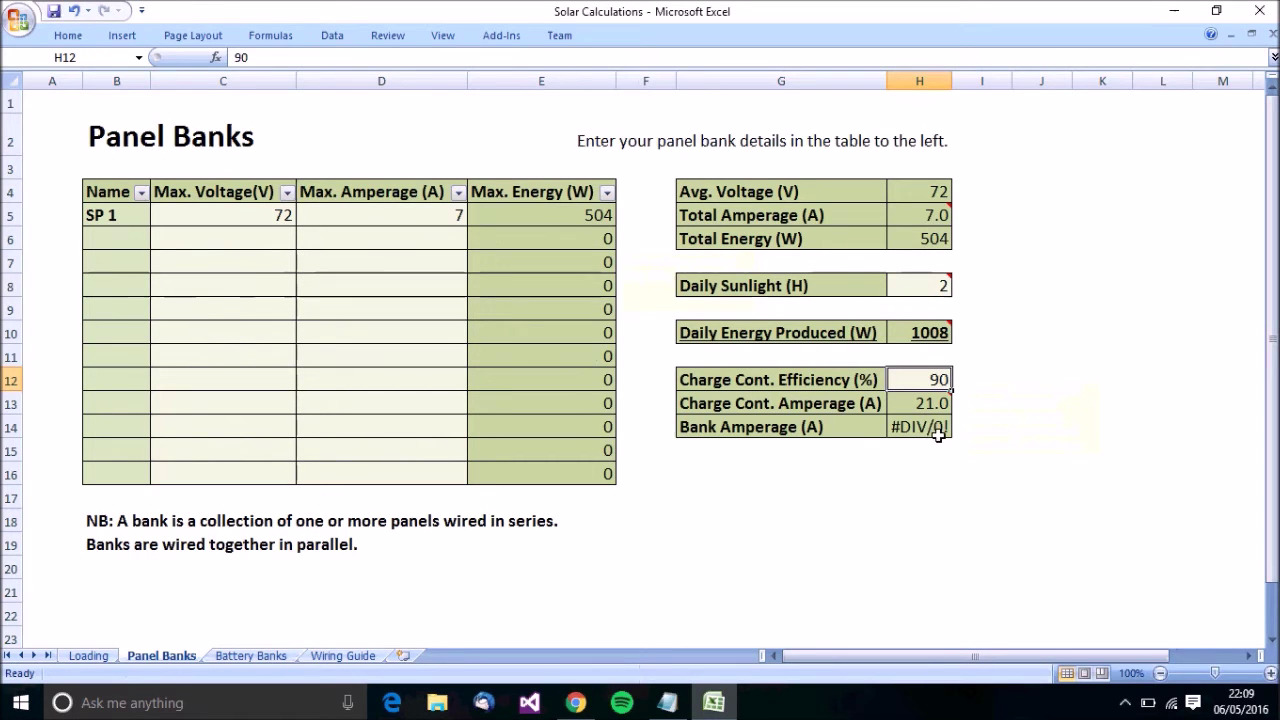
left_click(86, 655)
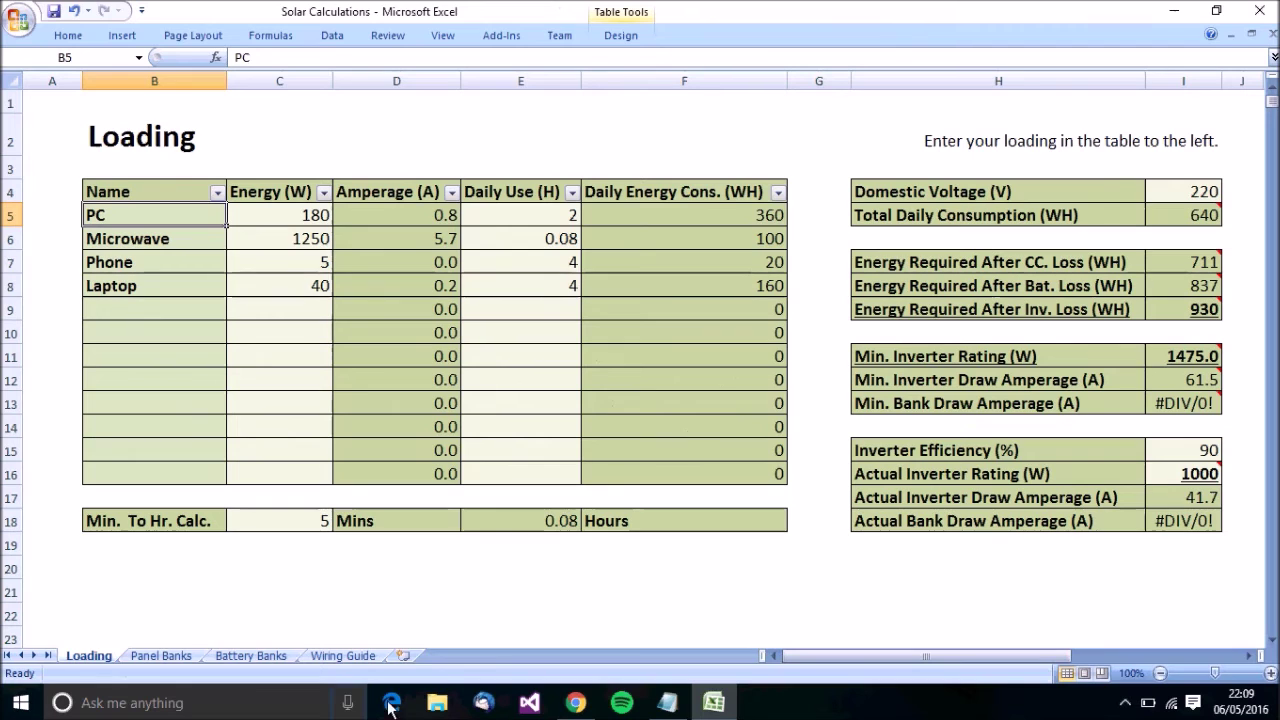
left_click(254, 657)
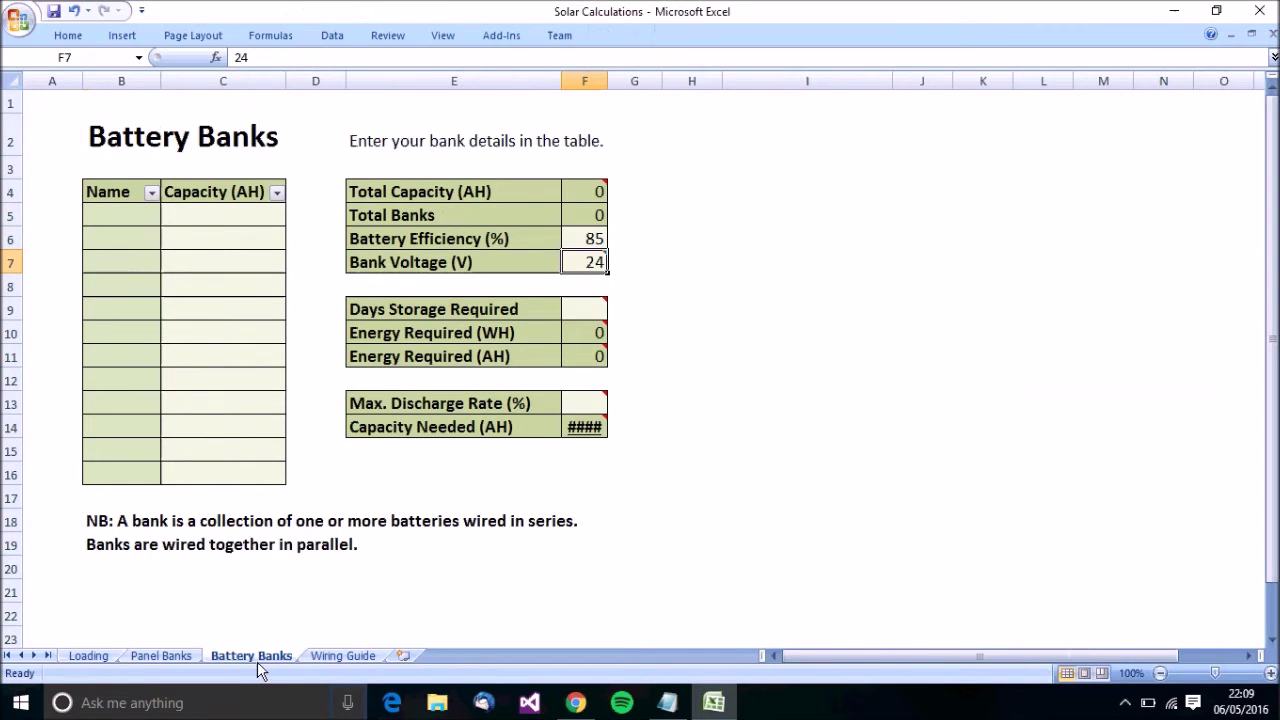
- Enter a first battery bank named Bank 1 with a capacity of 70 AH in the Battery Banks table
mouse_move(590, 316)
left_click(140, 216)
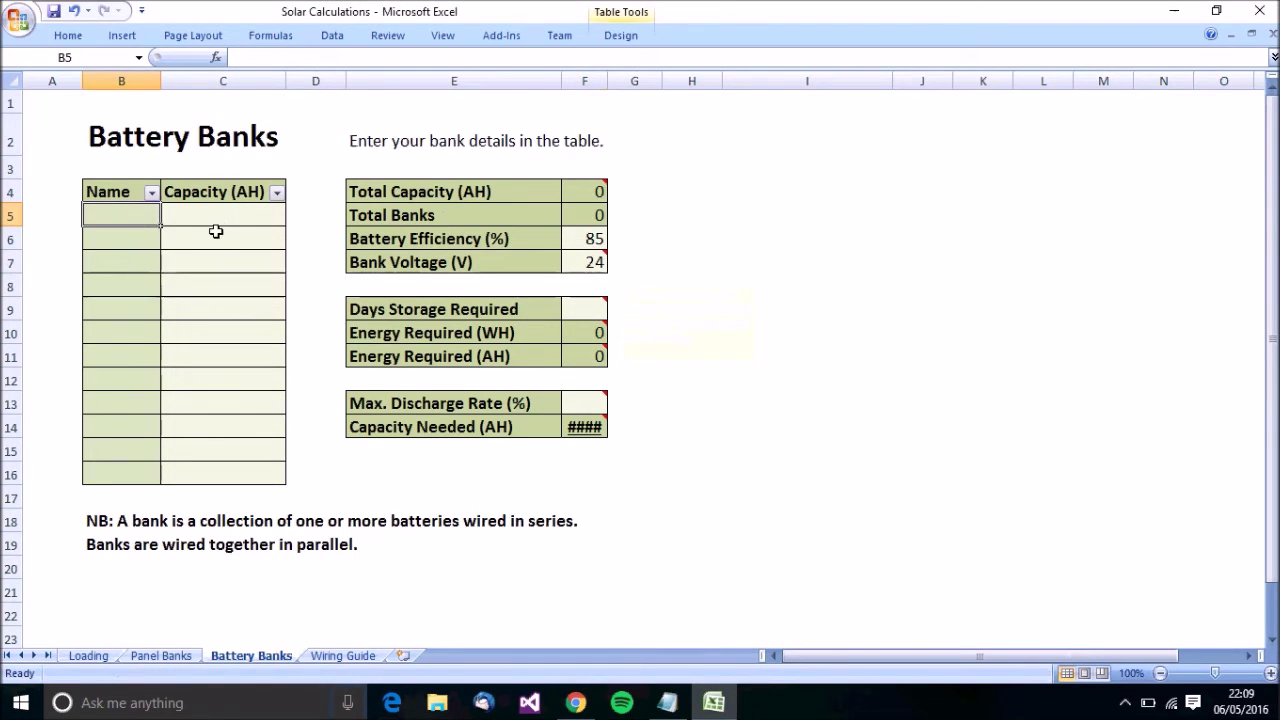
left_click(158, 237)
type("Bank")
key("BackSpace")
key("BackSpace")
key("BackSpace")
key("Up")
type("Bank 1")
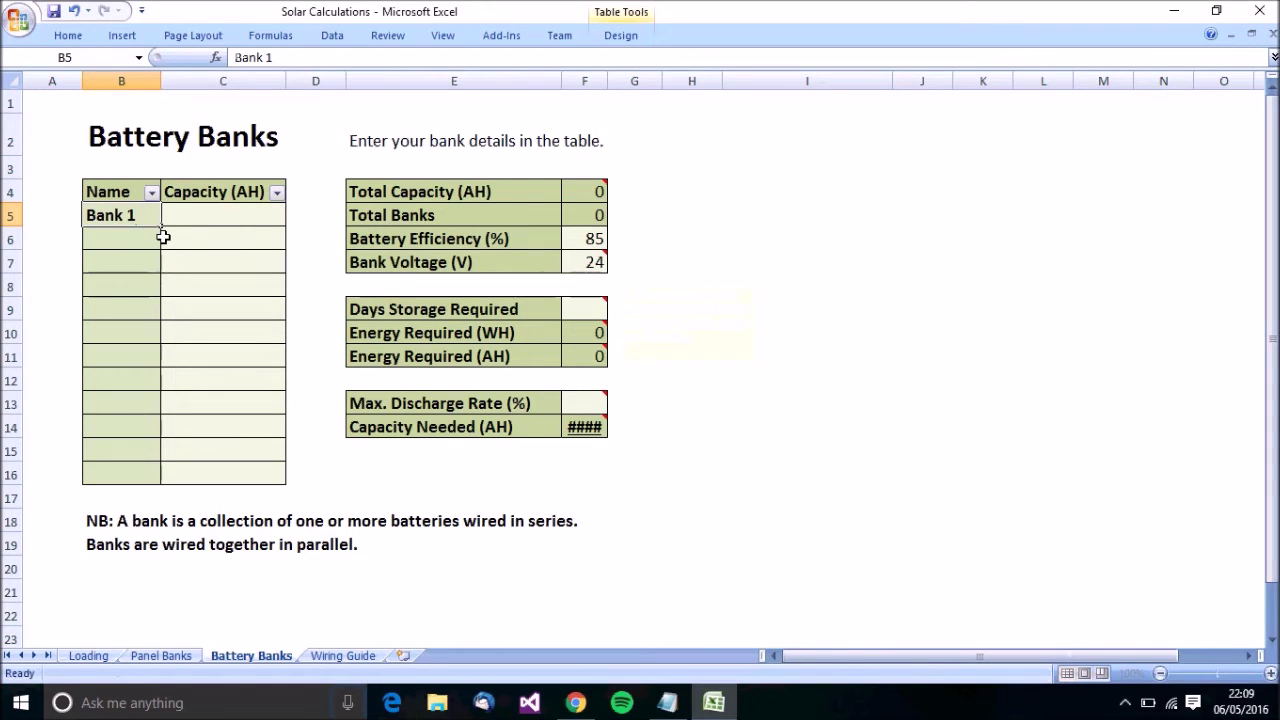
key("Tab")
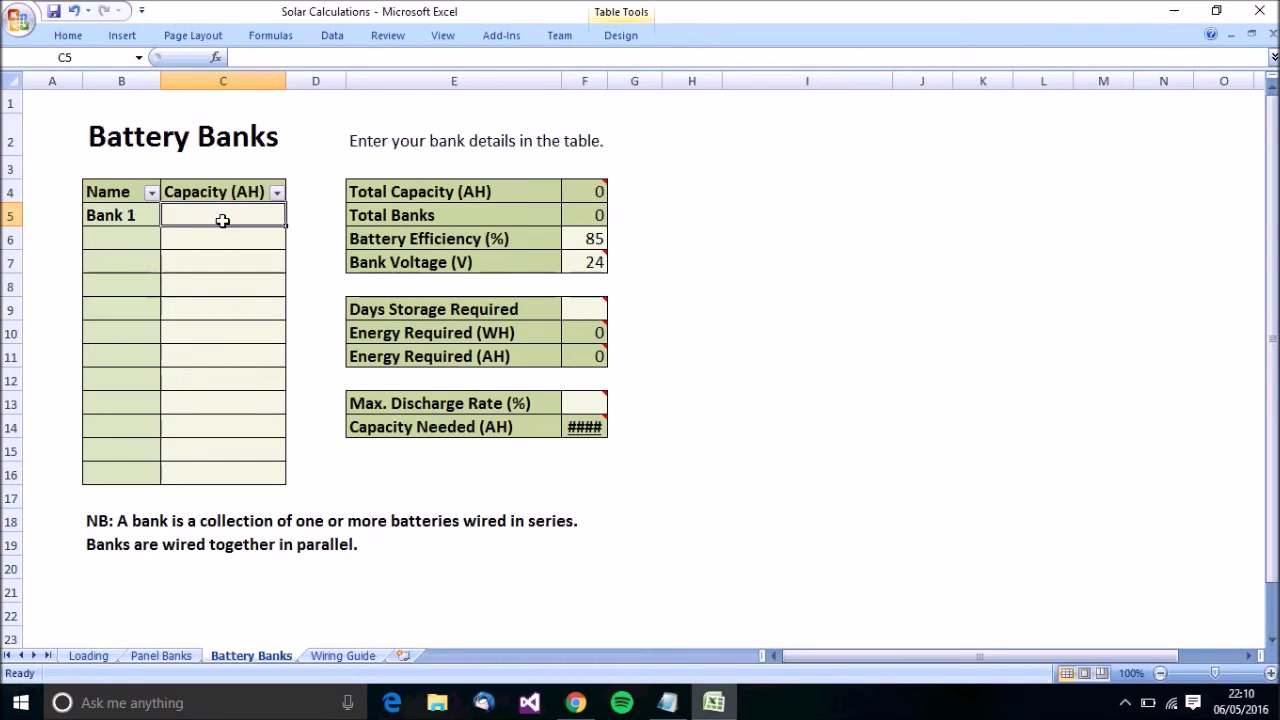
mouse_move(602, 268)
type("70")
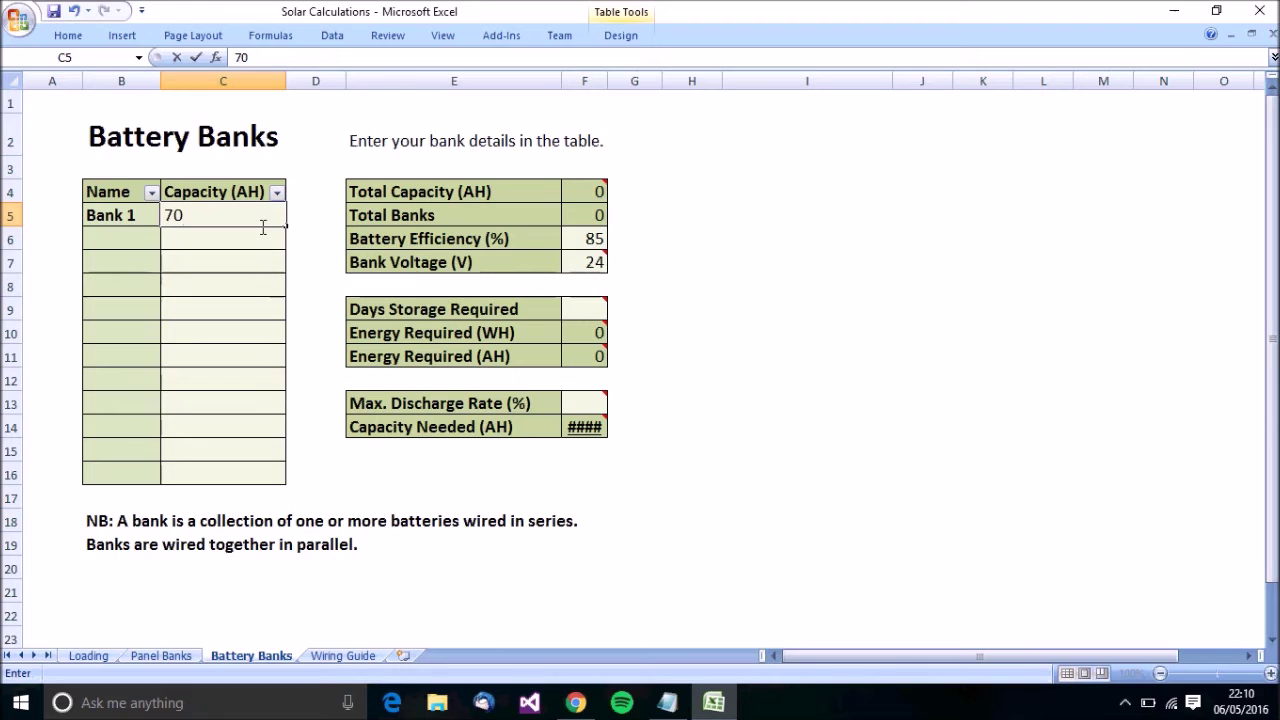
key("Return")
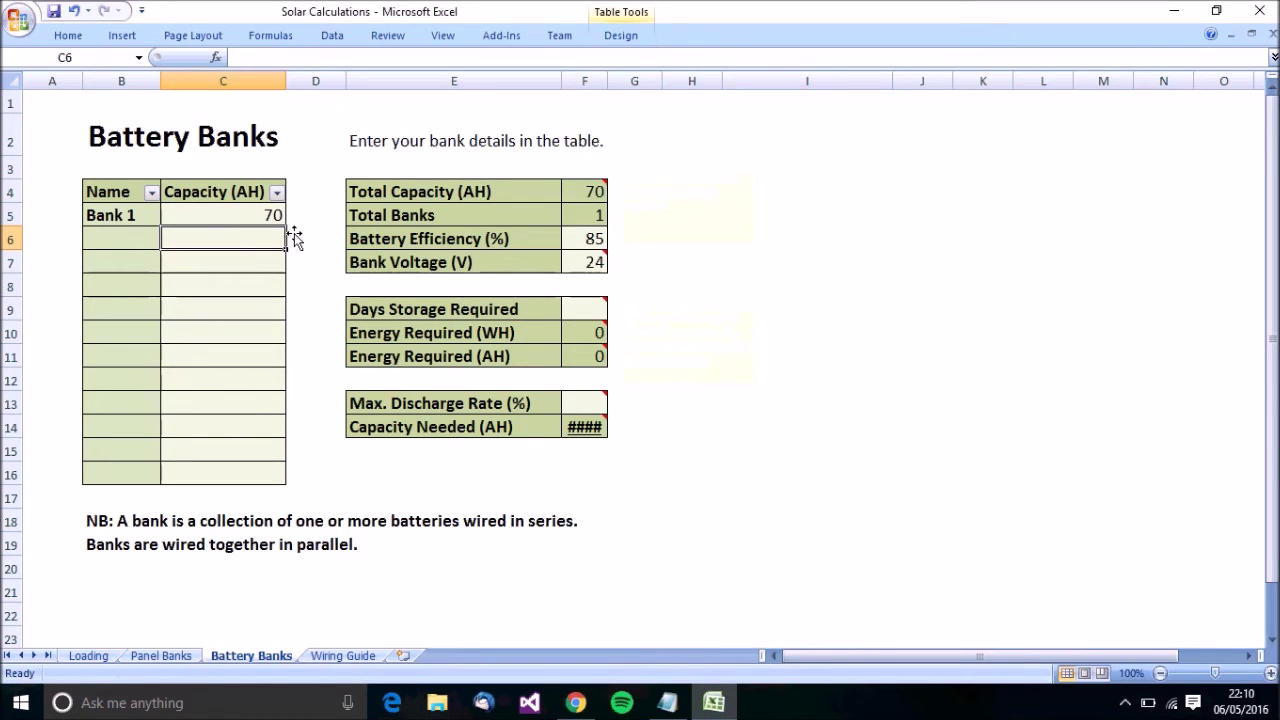
- Set Days Storage Required to 1 and the Max. Discharge Rate to 20% on the Battery Banks sheet
left_click(588, 316)
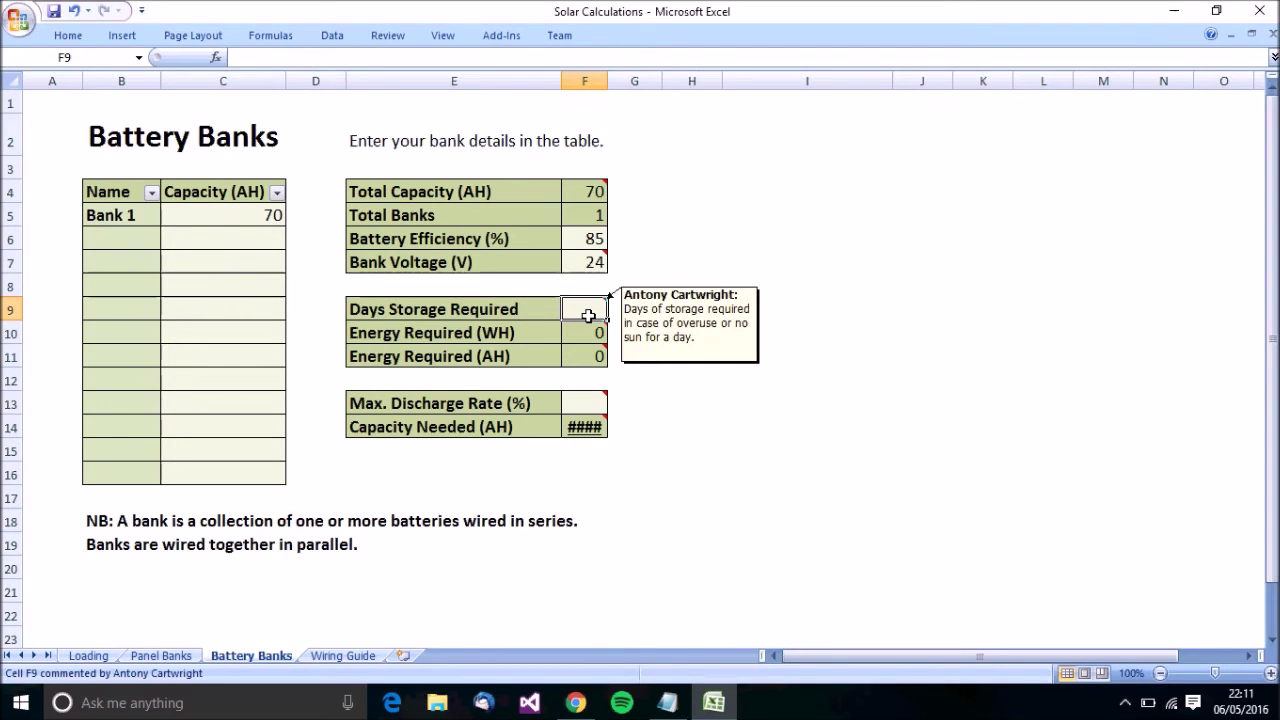
type("1")
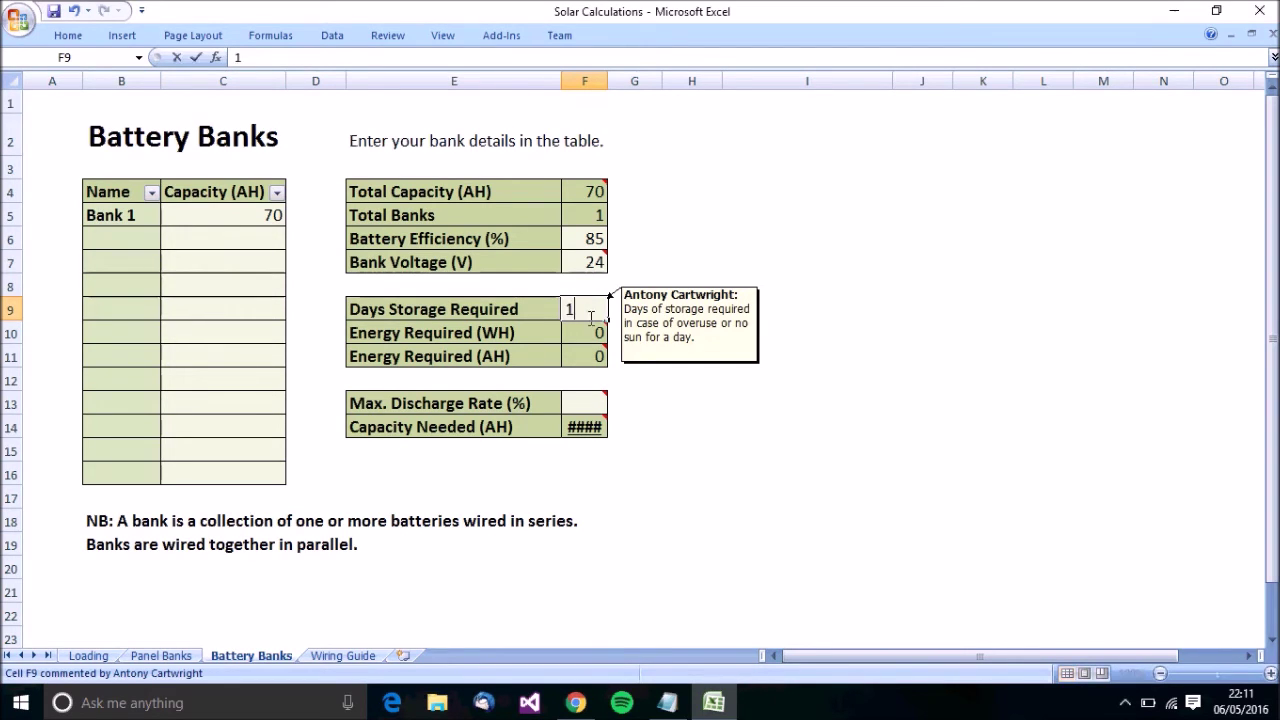
key("Return")
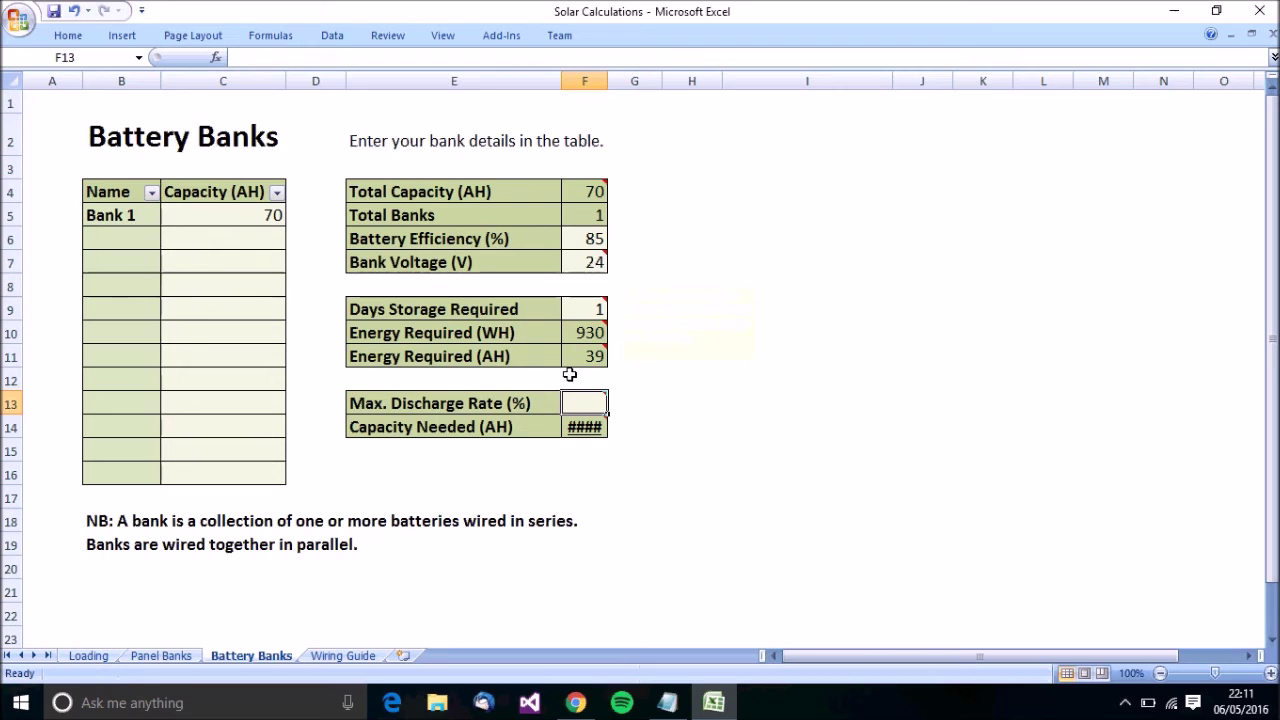
mouse_move(596, 338)
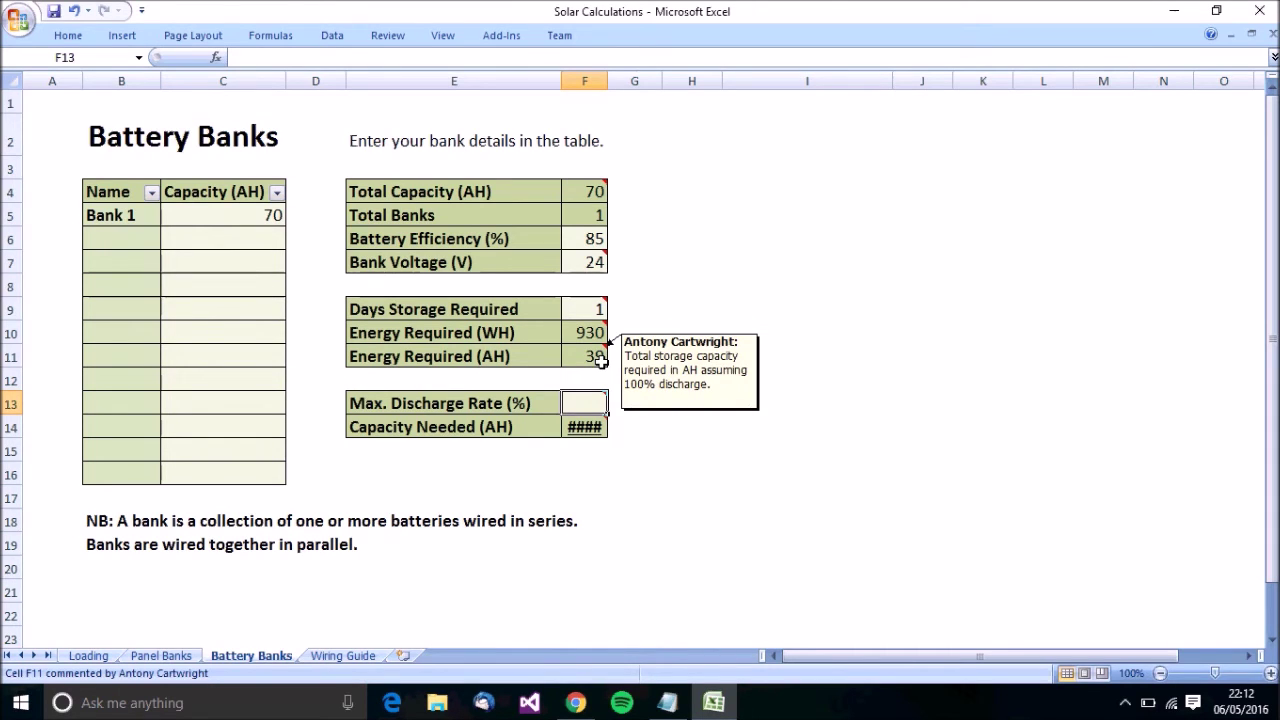
mouse_move(595, 265)
mouse_move(582, 415)
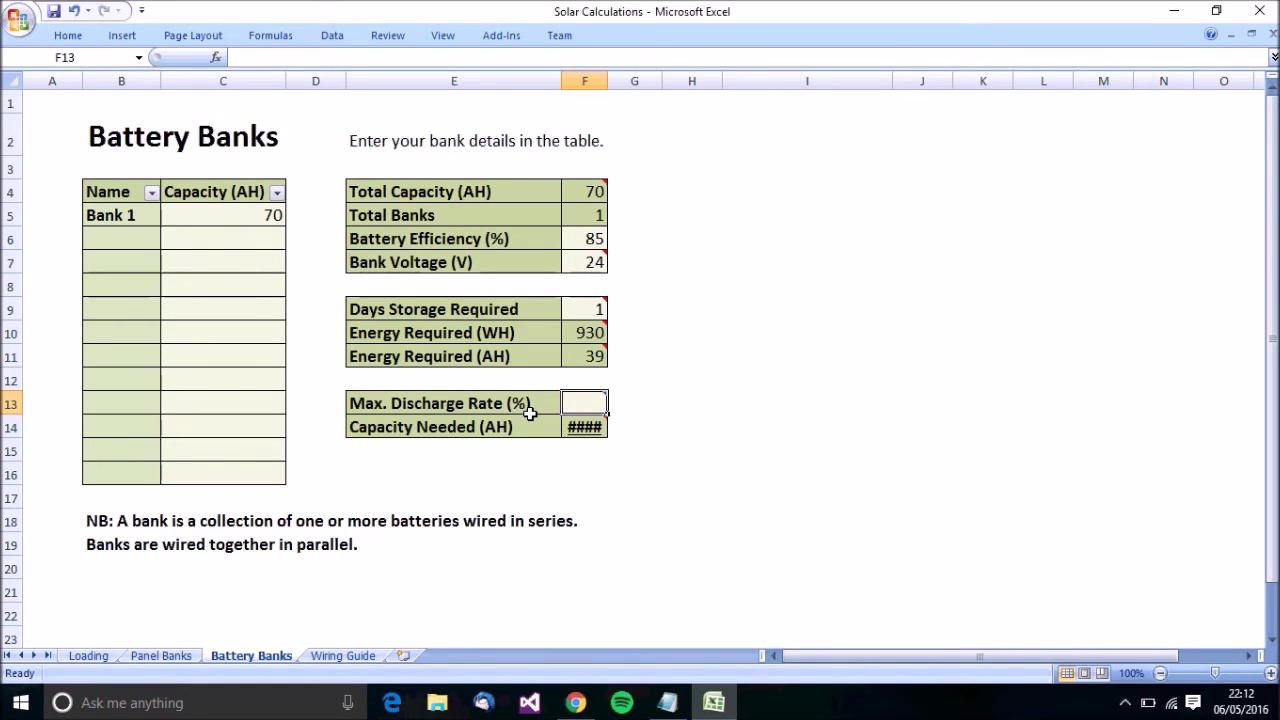
type("20")
key("Return")
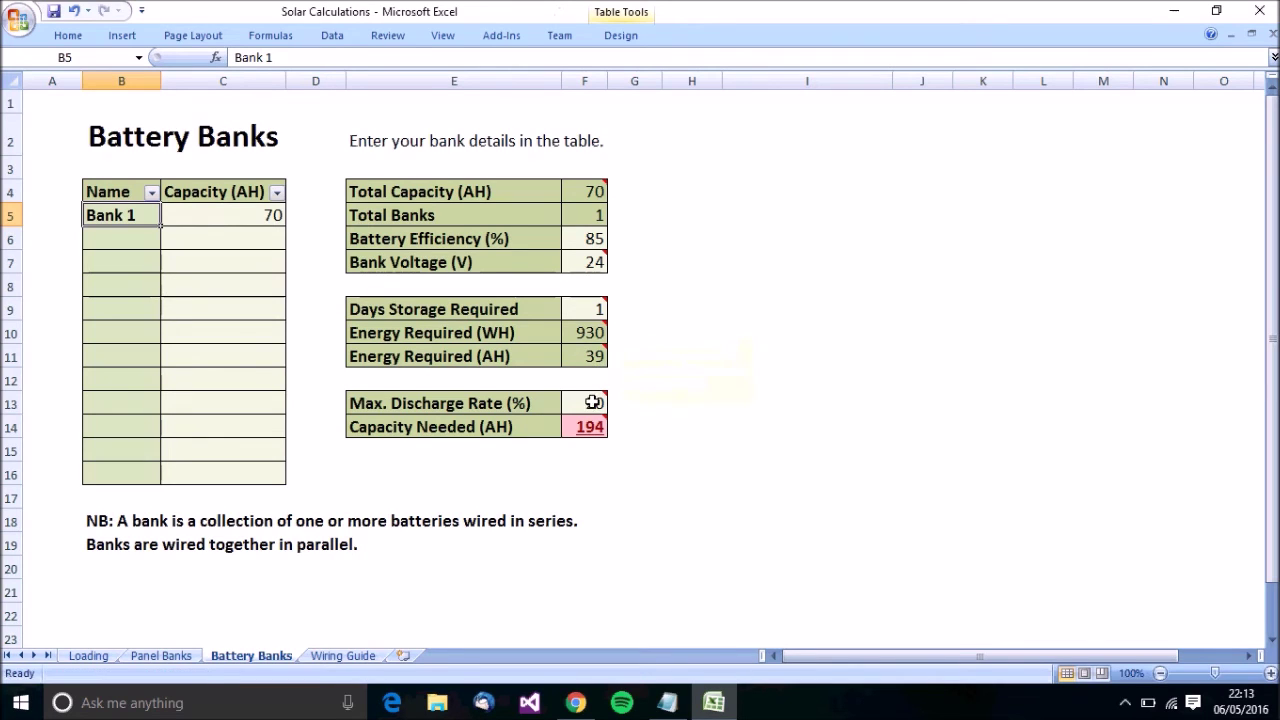
- Check the capacity needed and add Bank 2 with a capacity of 70 AH below Bank 1
mouse_move(592, 401)
mouse_move(575, 329)
mouse_move(599, 434)
left_click(128, 247)
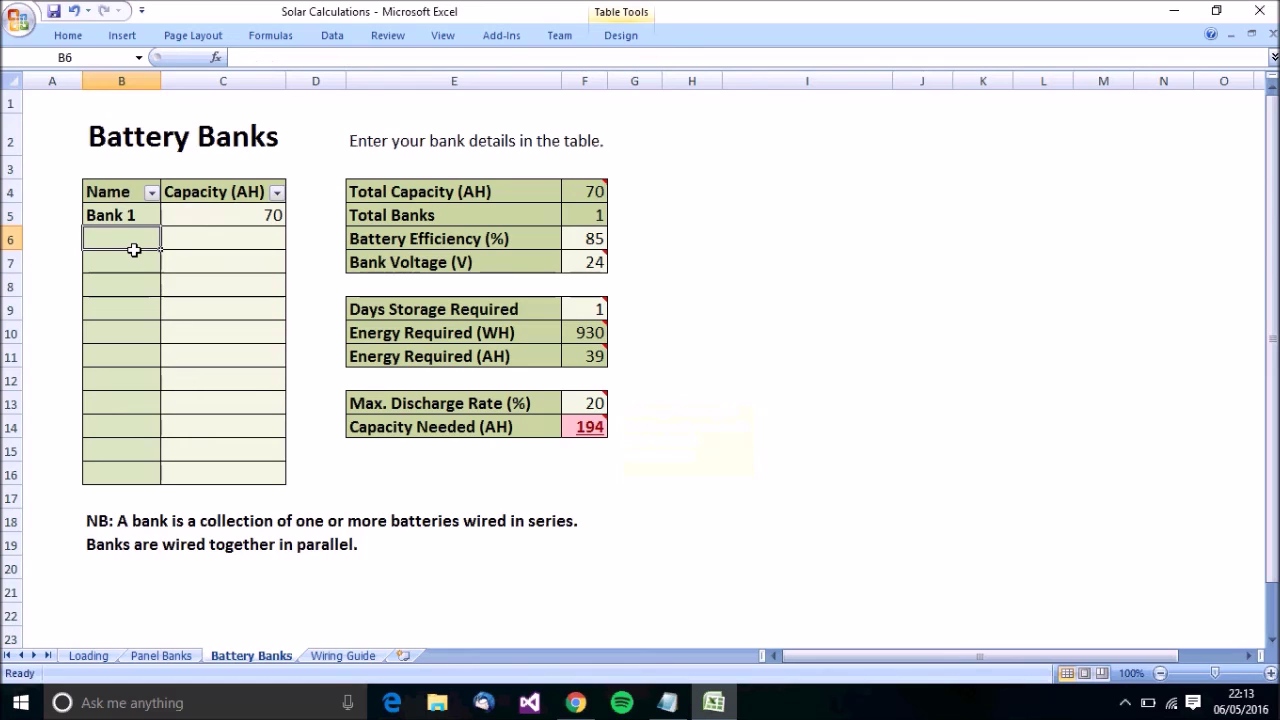
type("Bank ")
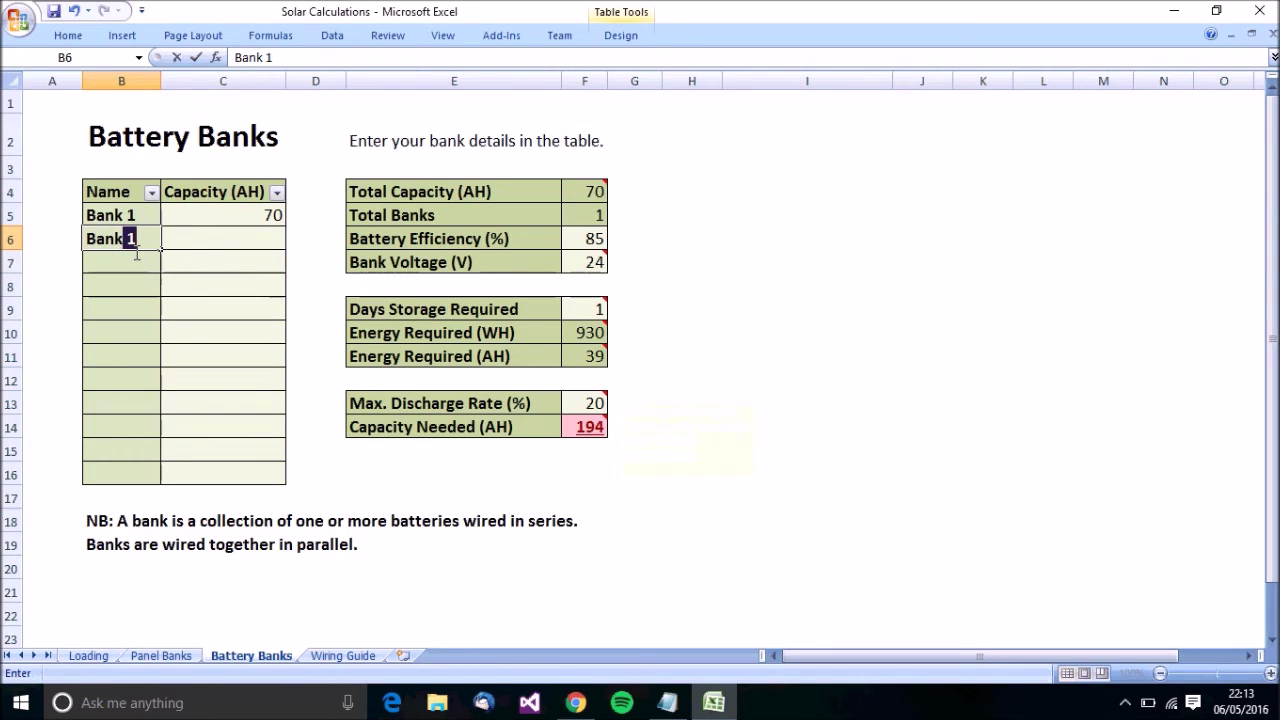
type("2")
key("Tab")
type("70")
key("Return")
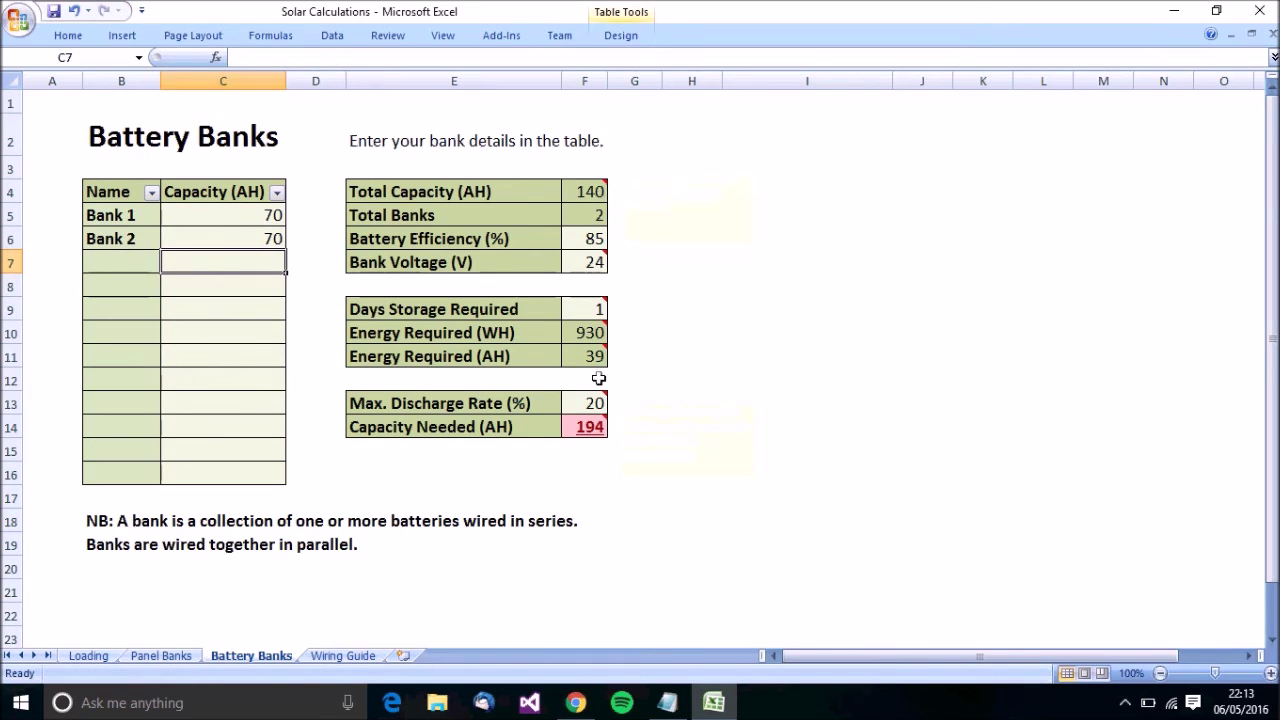
- Add Bank 3 with a capacity of 70 AH to the battery bank table
left_click(122, 261)
type("Bank 3")
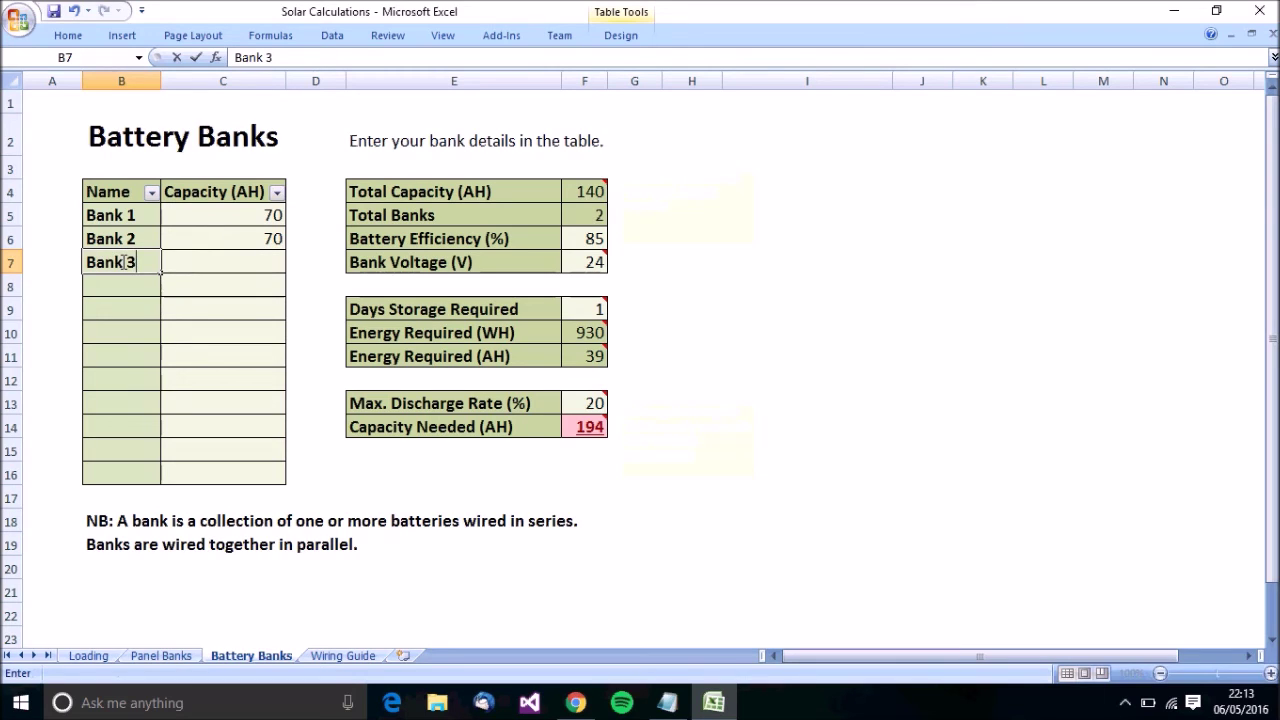
key("Tab")
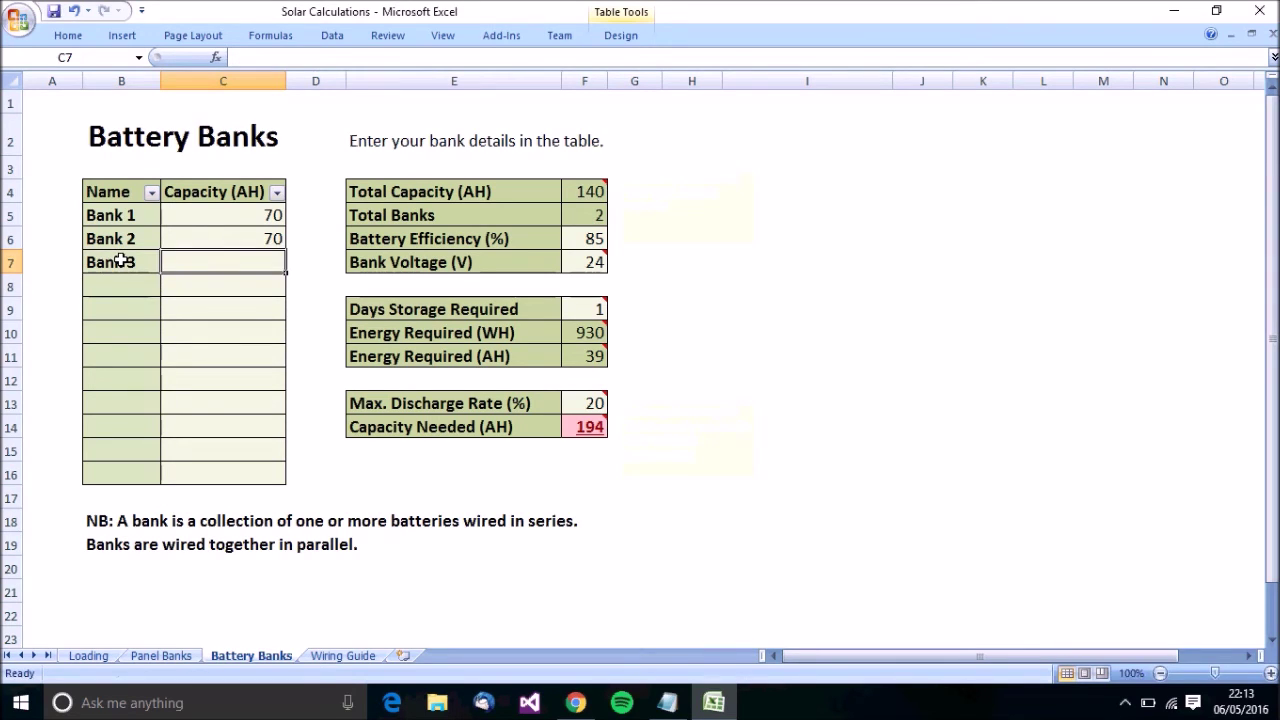
type("70")
key("Return")
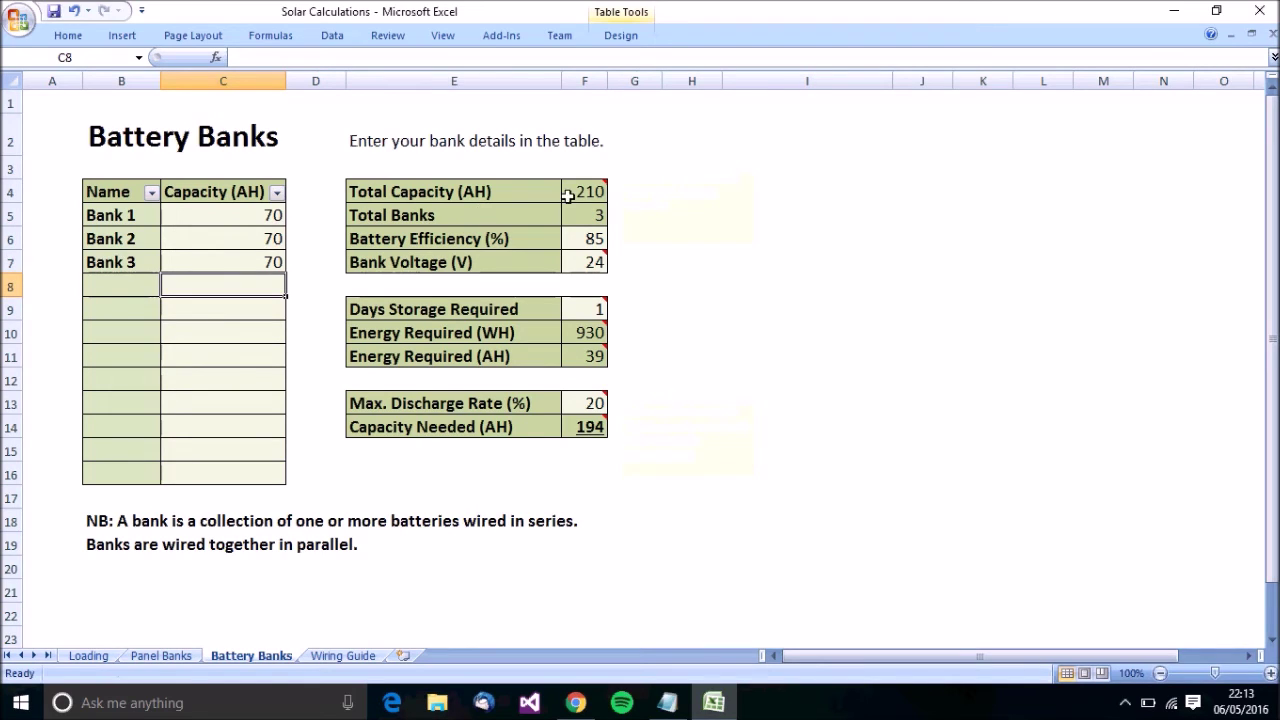
- Open Calculator beside the Battery Banks tables and work out 80% of the total capacity as 210 ÷ 100 × 80
mouse_move(575, 194)
key("super+r")
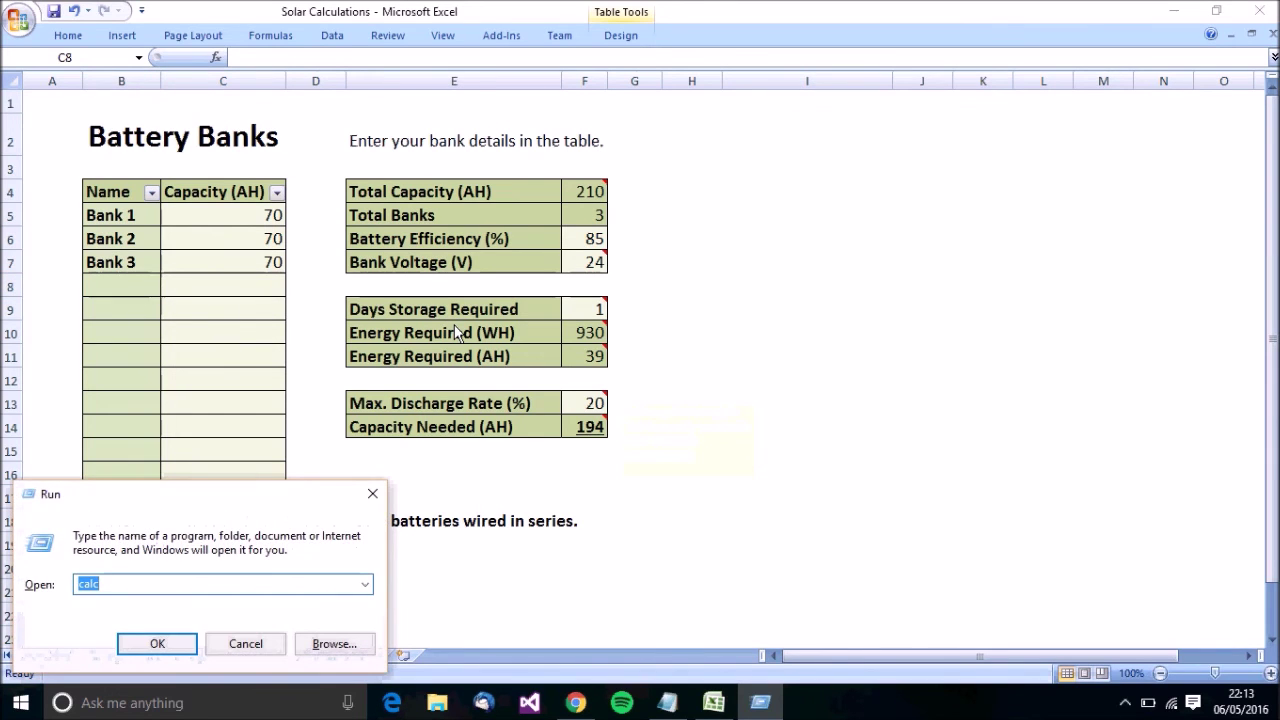
key("Return")
left_click_drag(186, 200, 792, 155)
type("210")
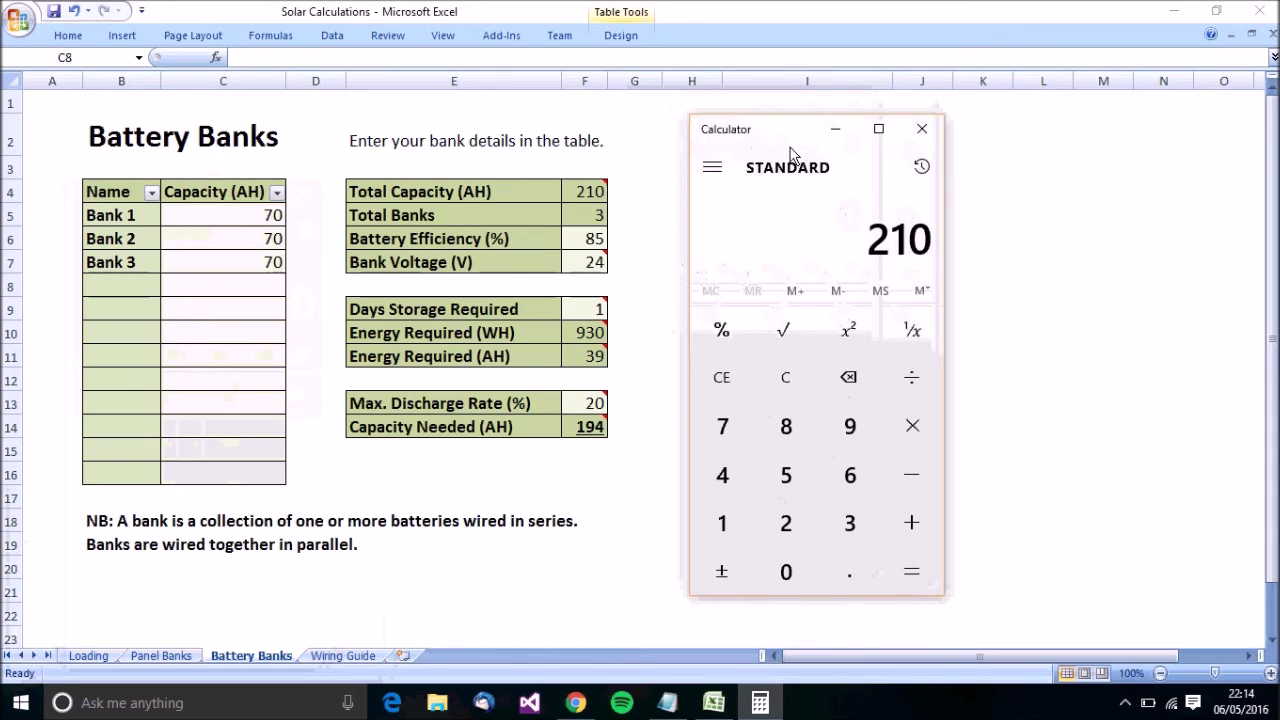
key("slash")
type("100")
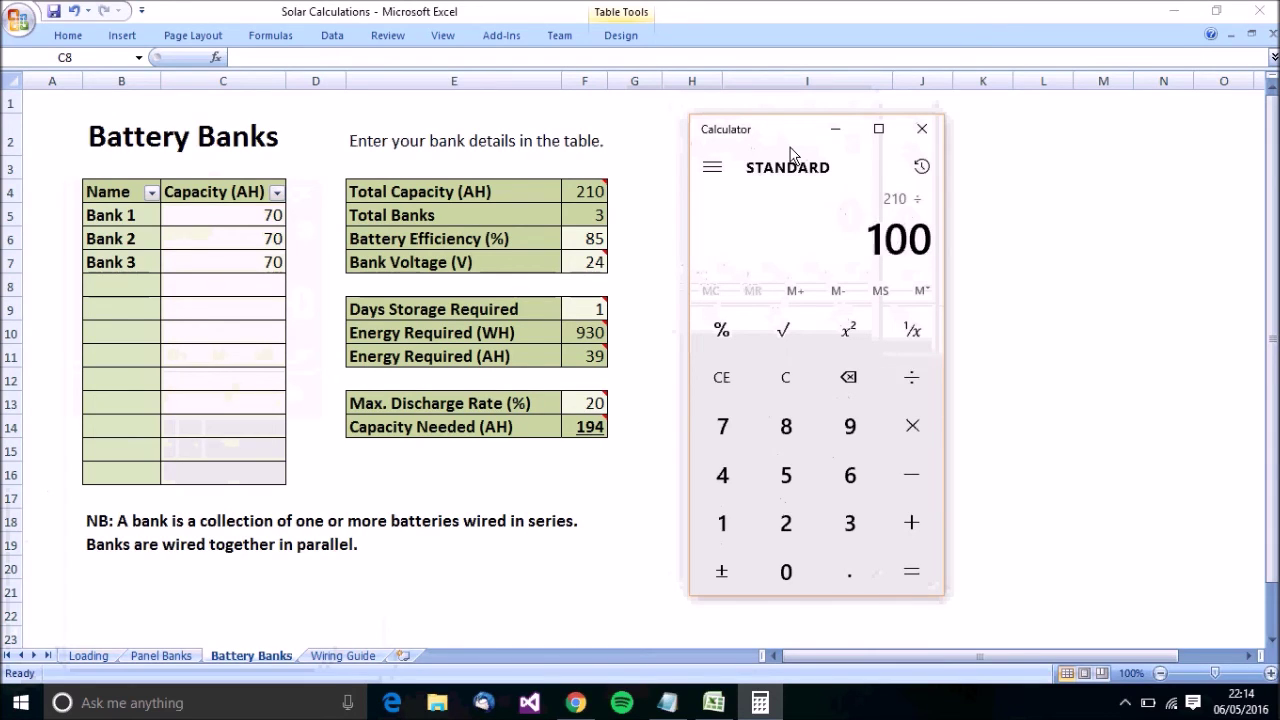
key("asterisk")
type("80")
key("Return")
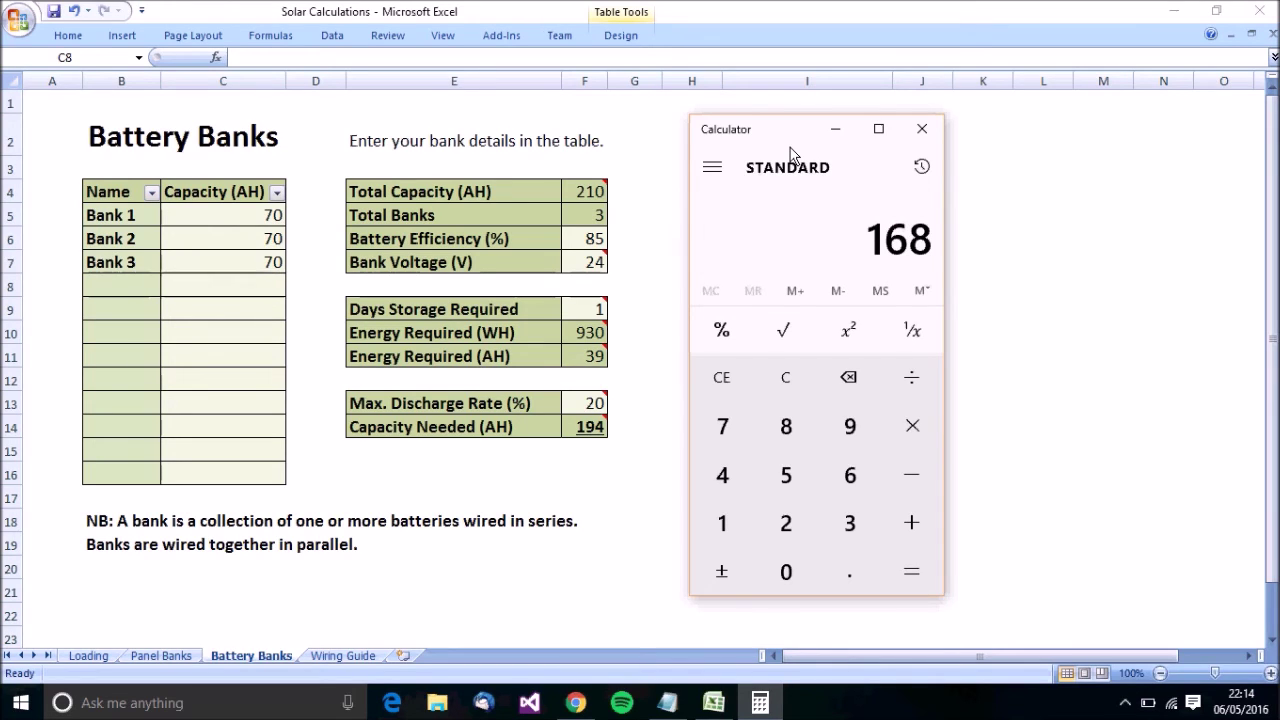
- Calculate 210 − 168 for the usable battery capacity and close Calculator
key("Escape")
type("19")
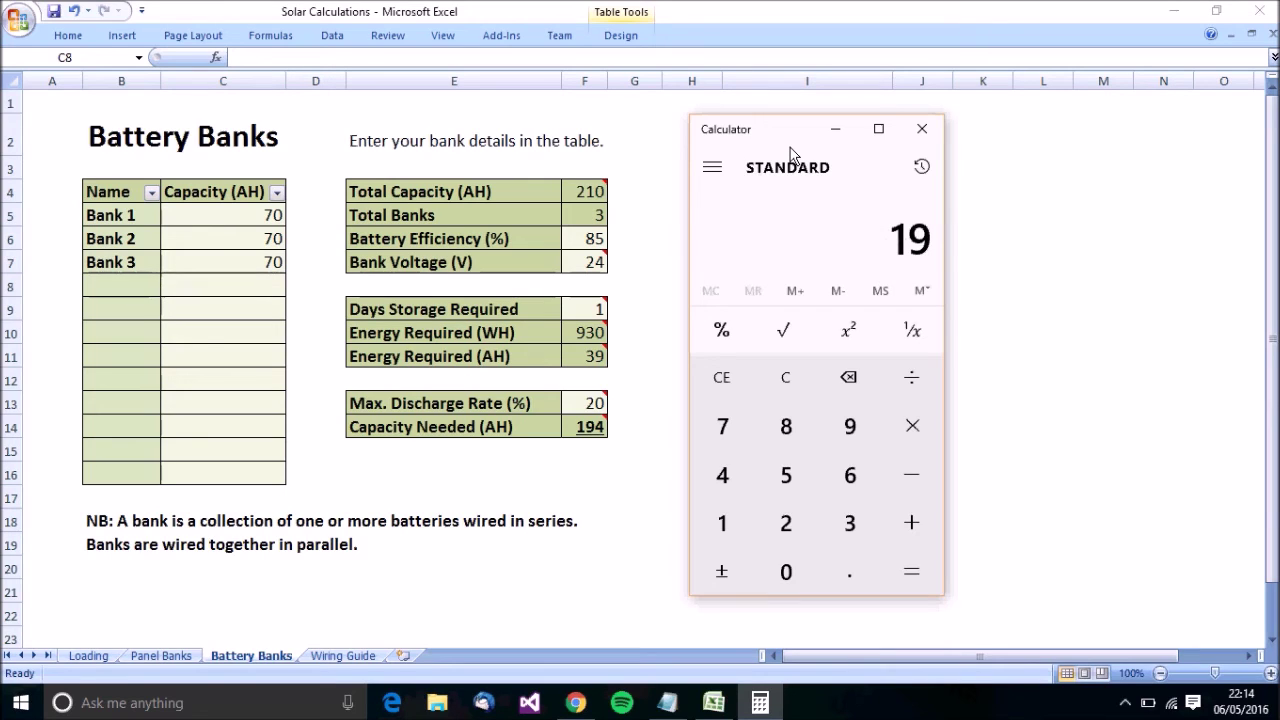
key("BackSpace")
key("BackSpace")
type("210-168")
key("Return")
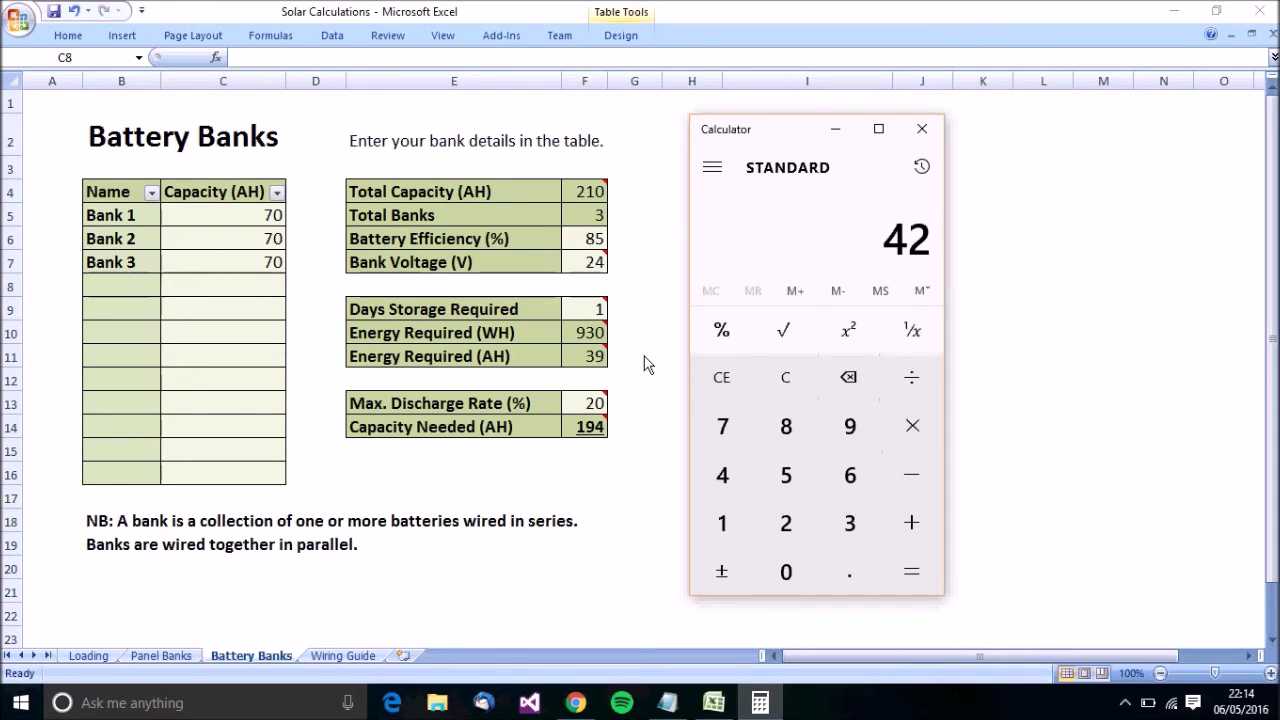
left_click(799, 393)
left_click(922, 128)
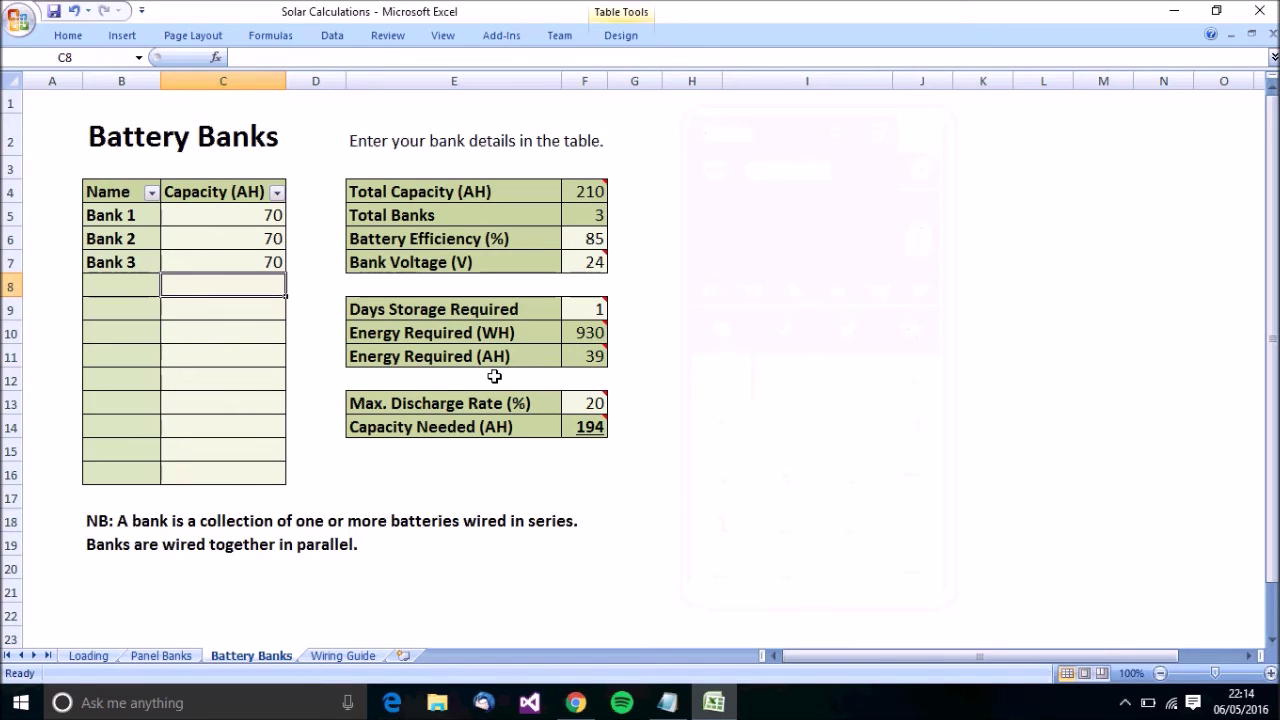
- Check the required energy in AH on Battery Banks against the charge controller and bank amperages on Panel Banks
mouse_move(598, 364)
left_click(161, 655)
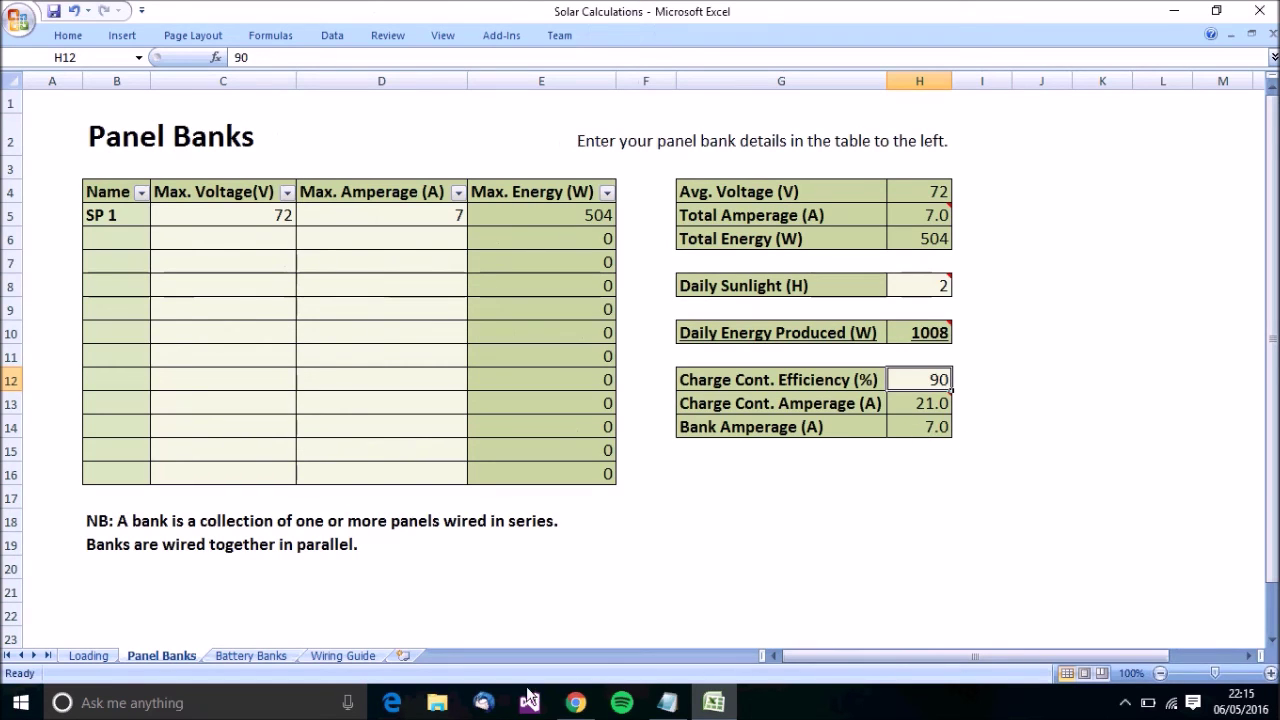
left_click(272, 655)
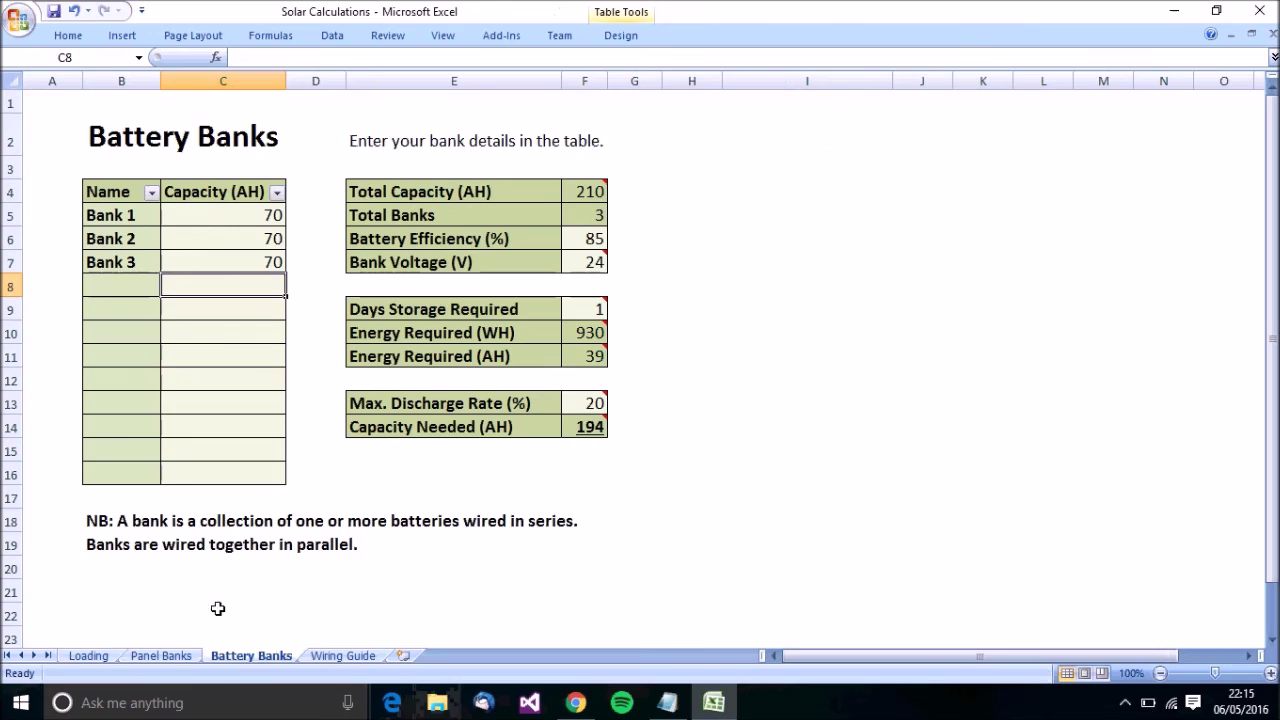
left_click(186, 657)
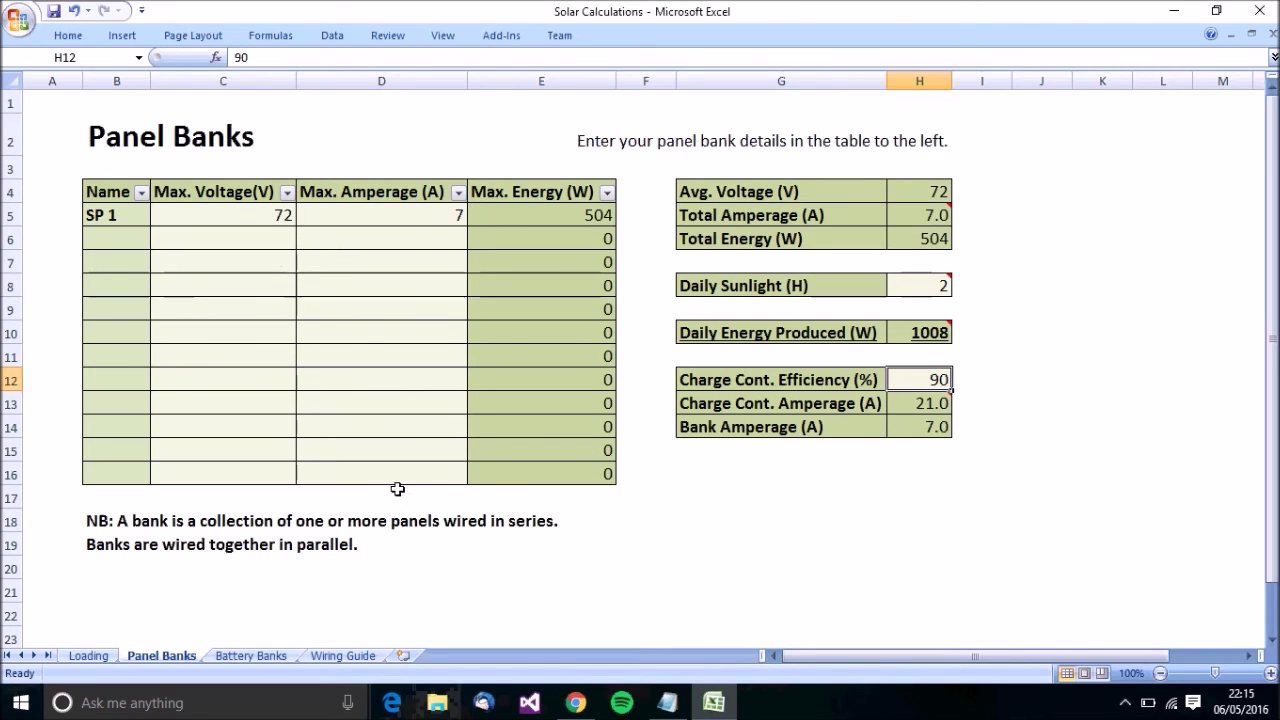
mouse_move(933, 408)
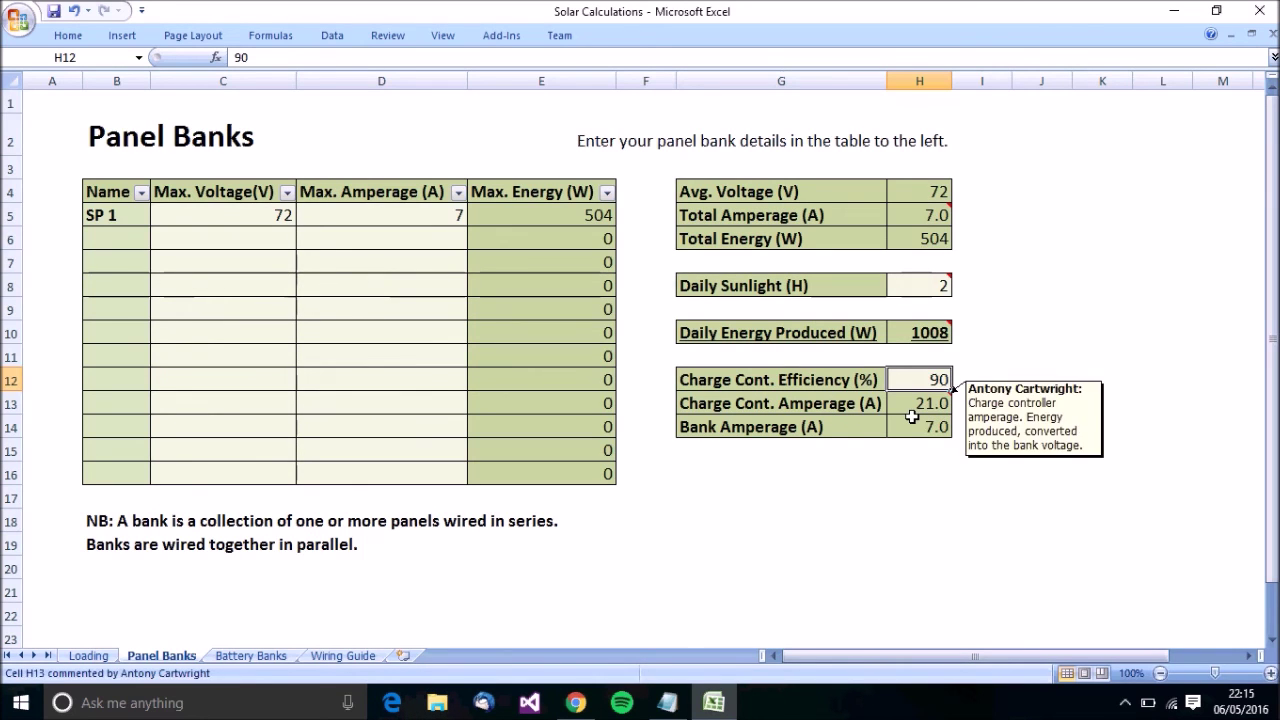
- Compare the draw amperages on Loading and the controller and bank amperages on Panel Banks with the Wiring Guide and Battery Banks sheets
left_click(88, 655)
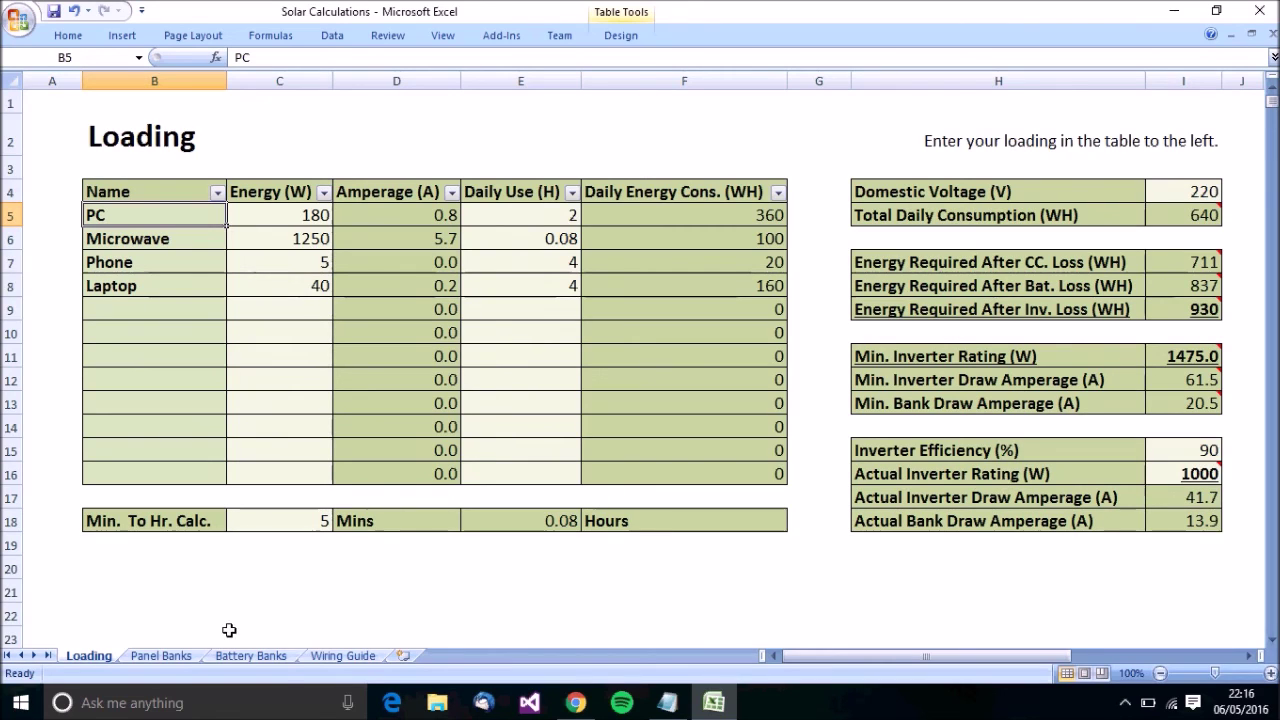
left_click(296, 660)
left_click(368, 662)
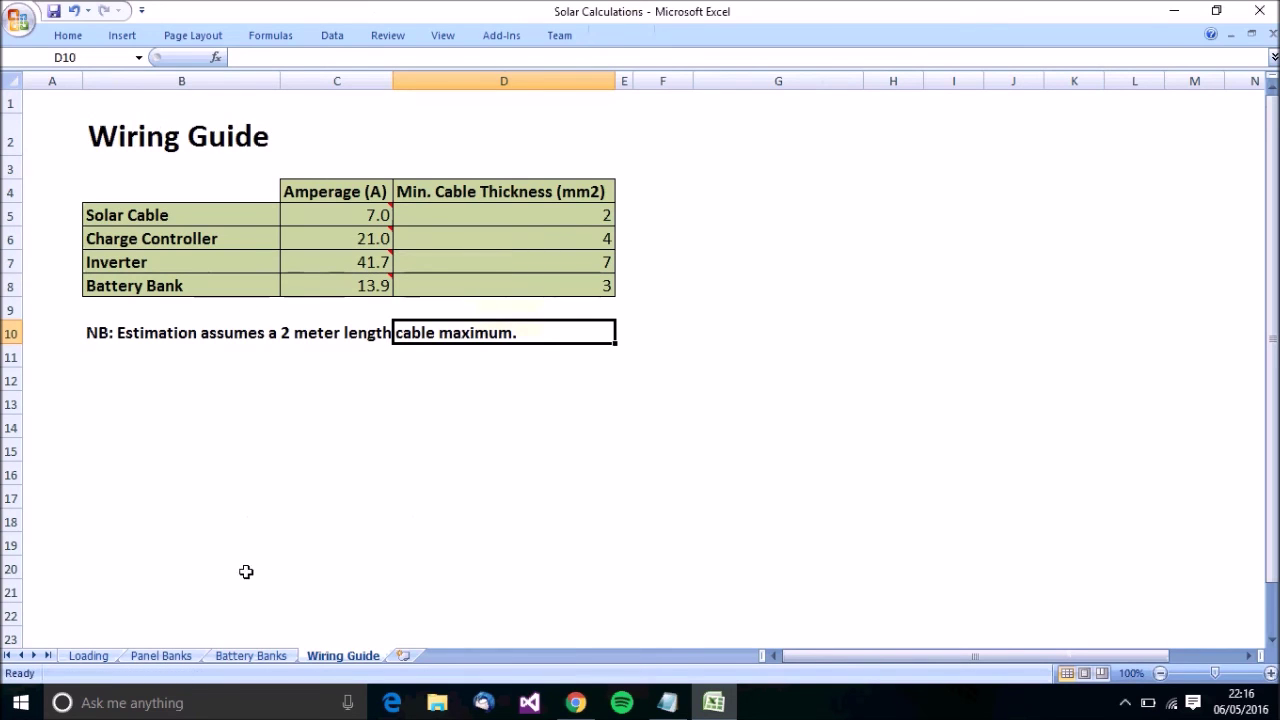
left_click(251, 656)
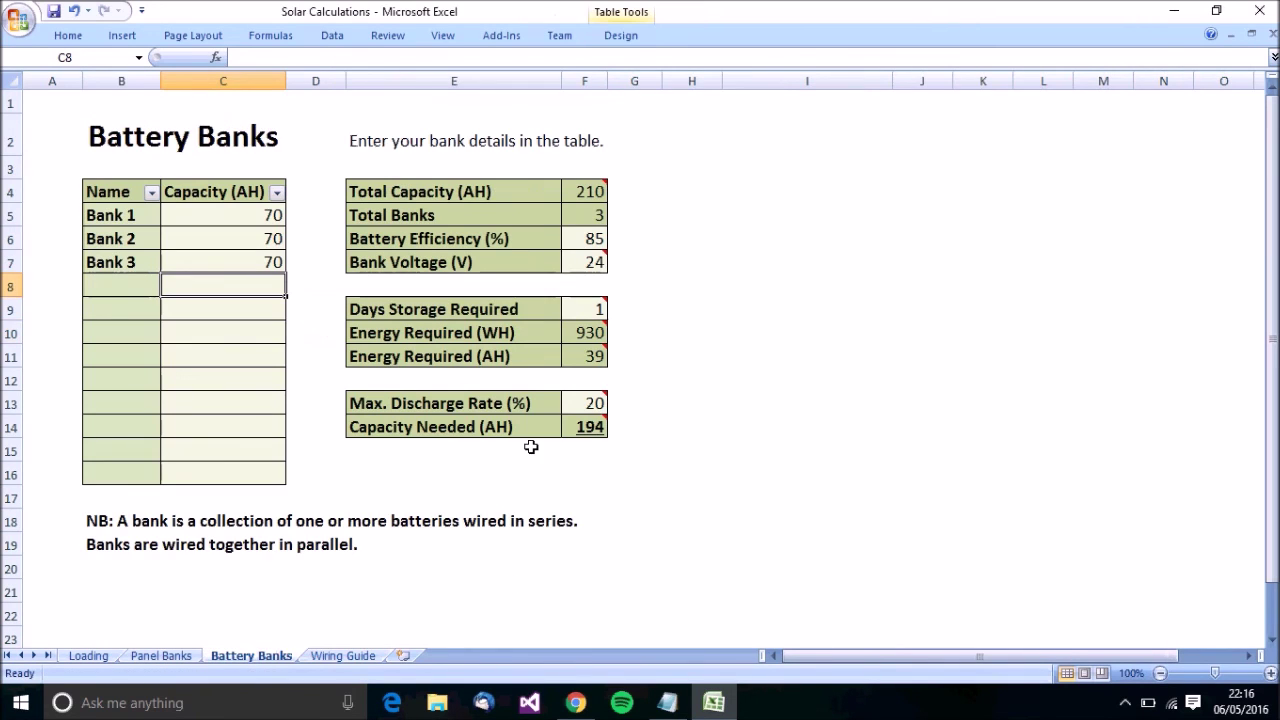
left_click(161, 656)
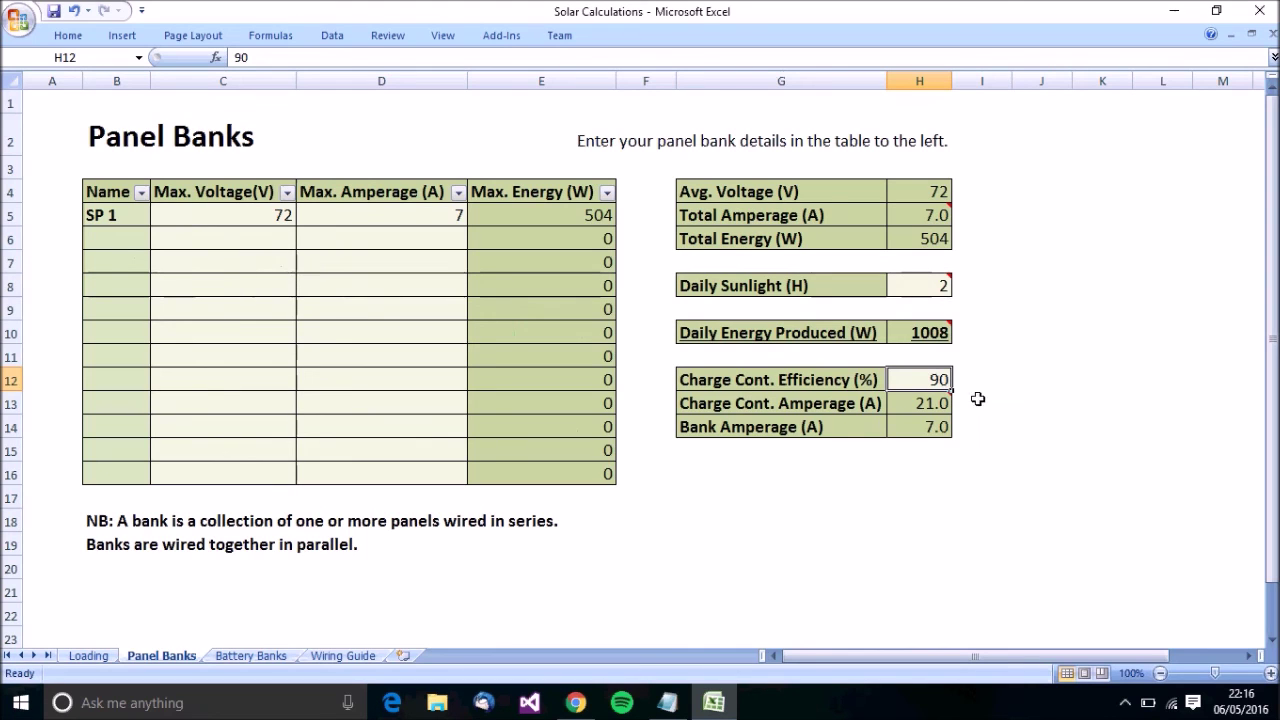
left_click(100, 657)
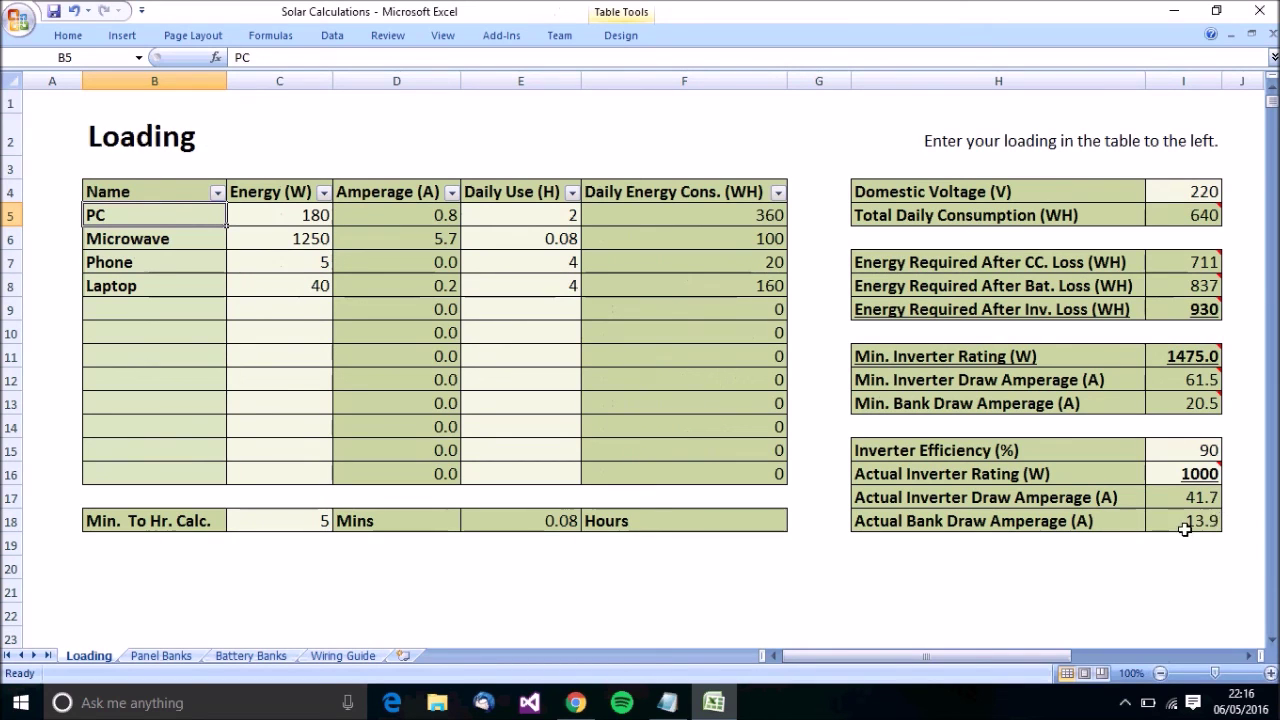
left_click(172, 655)
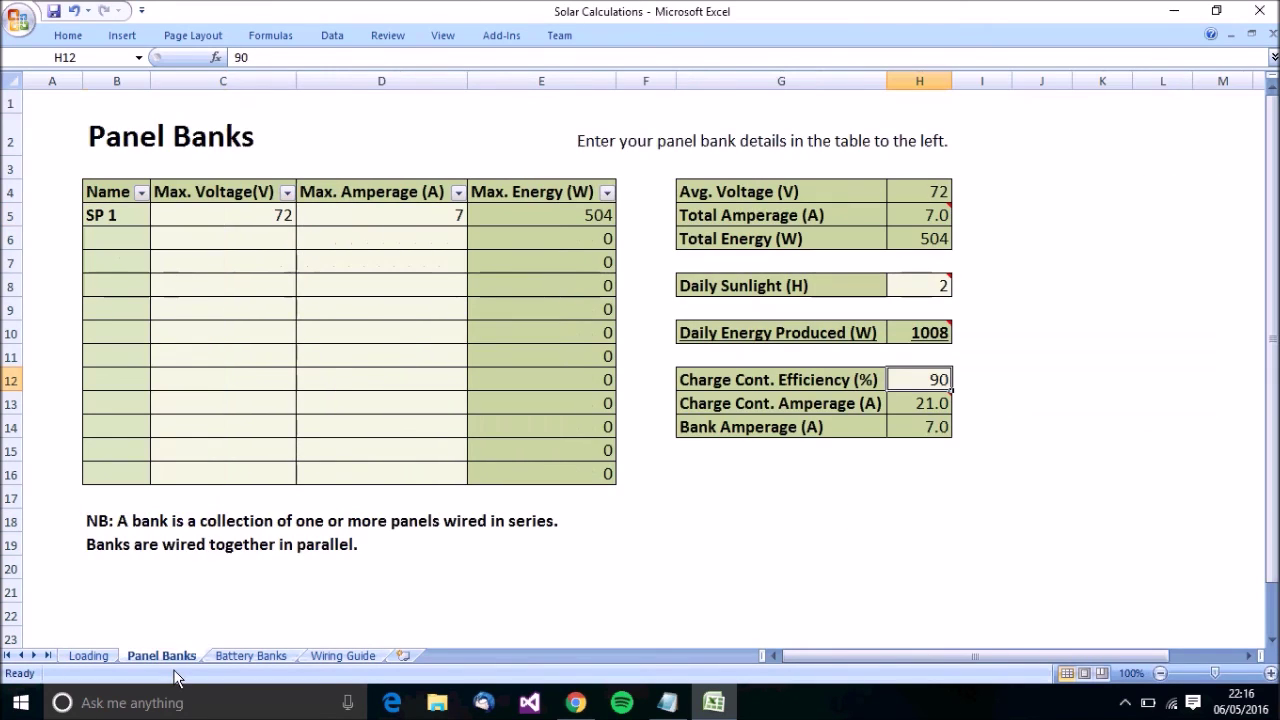
mouse_move(906, 419)
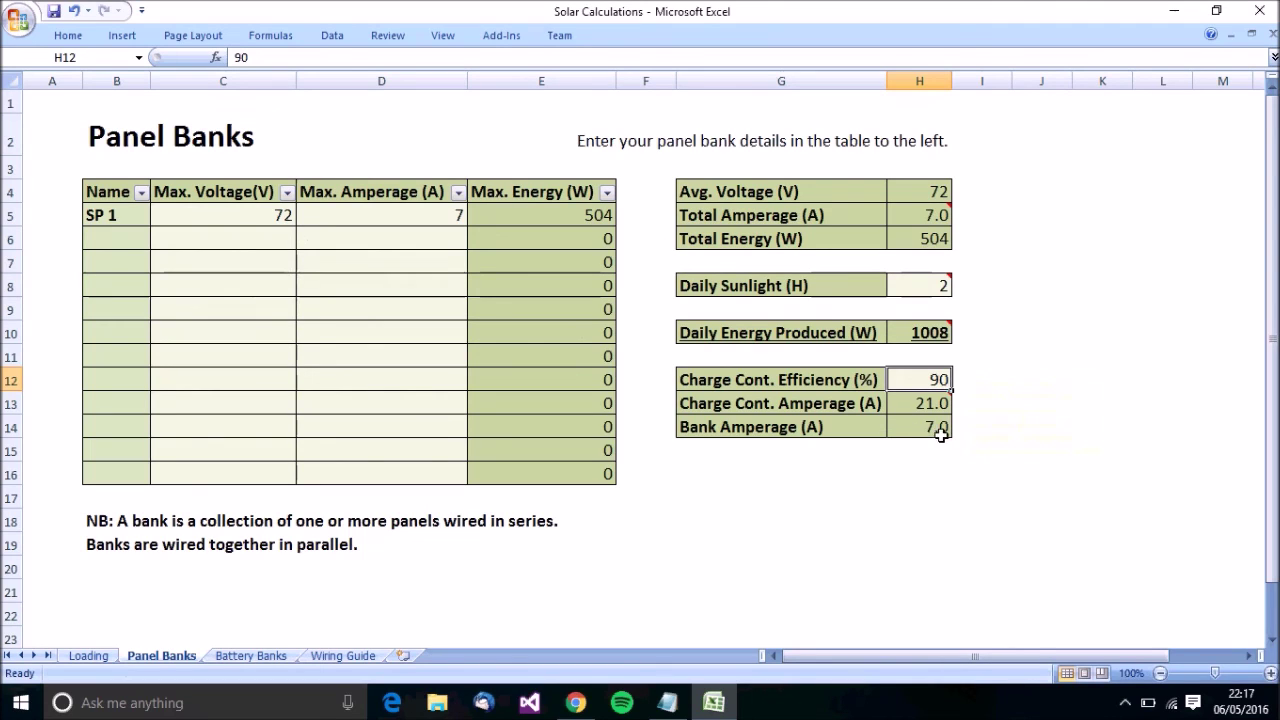
- Examine the Wiring Guide amperages, cell comments and minimum cable thicknesses for the solar cable, charge controller, inverter and battery bank
left_click(366, 664)
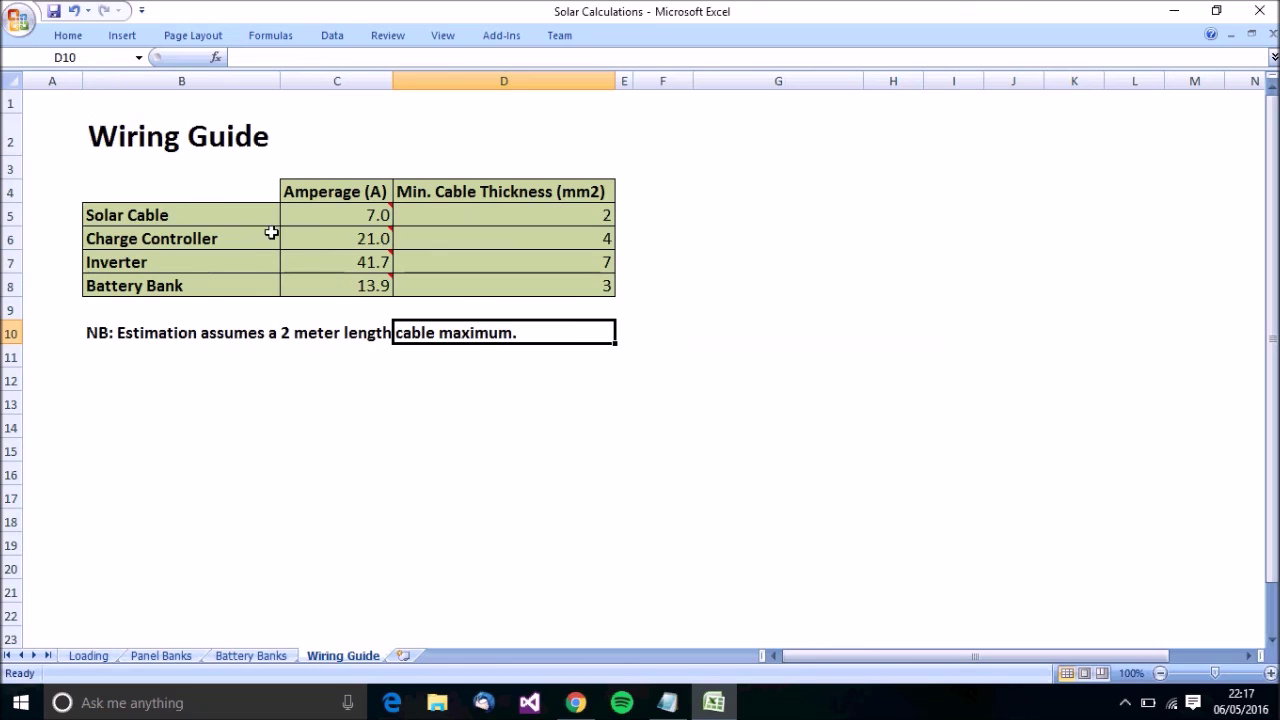
mouse_move(363, 220)
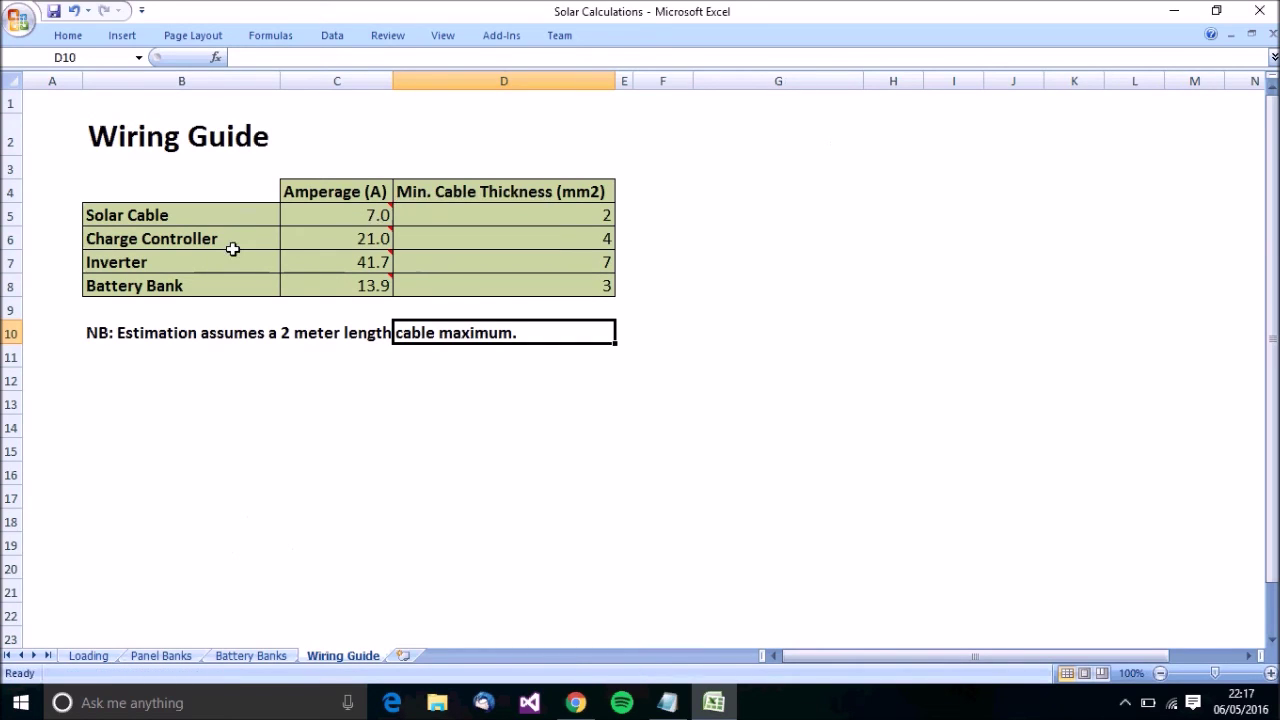
mouse_move(323, 237)
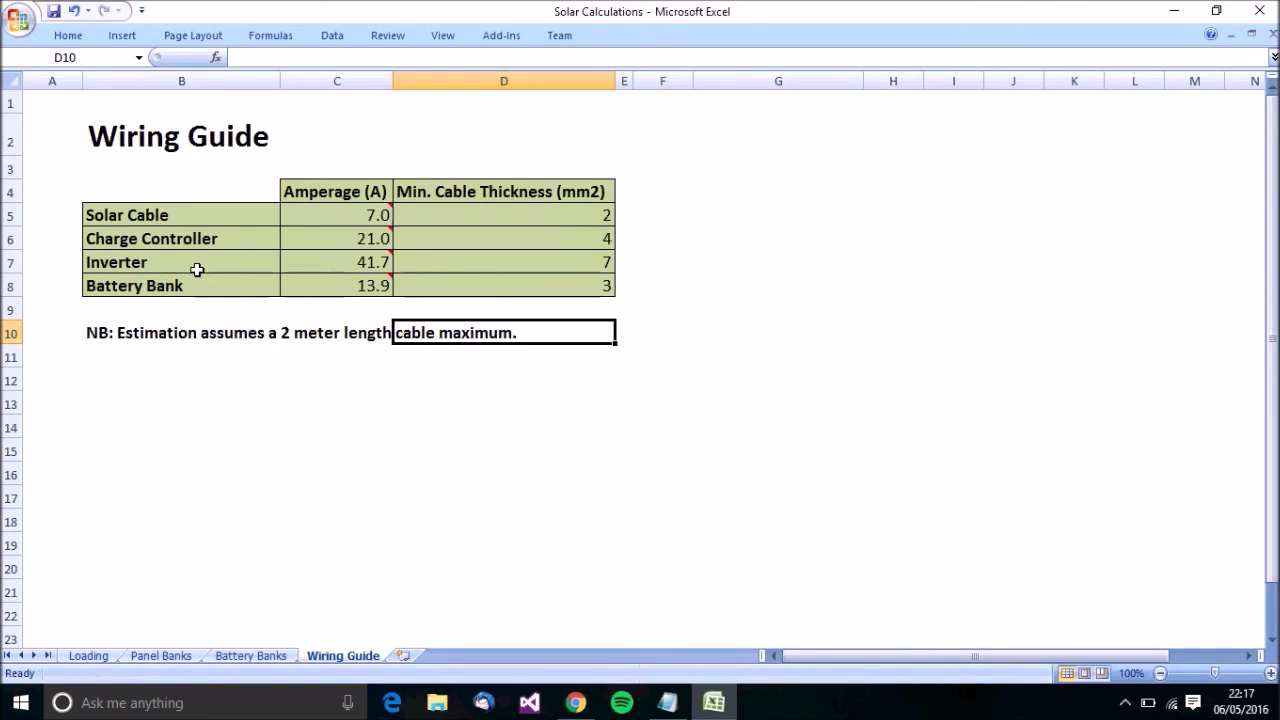
mouse_move(363, 270)
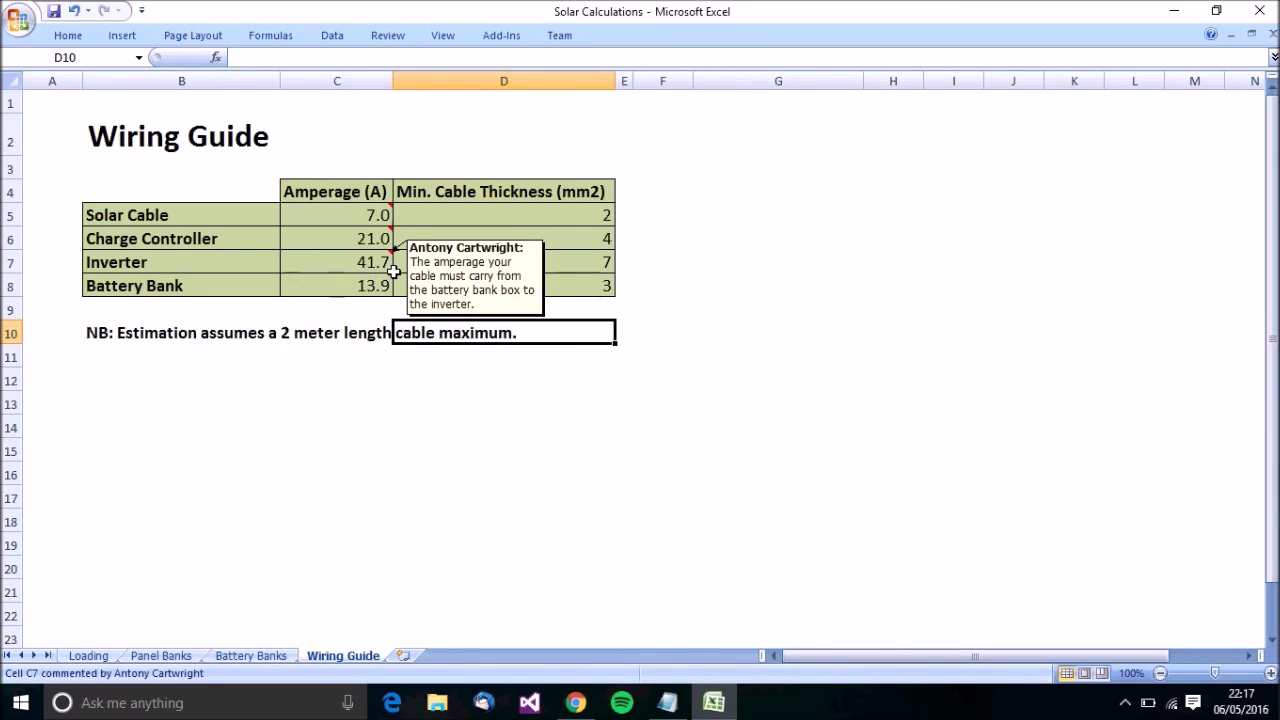
mouse_move(341, 293)
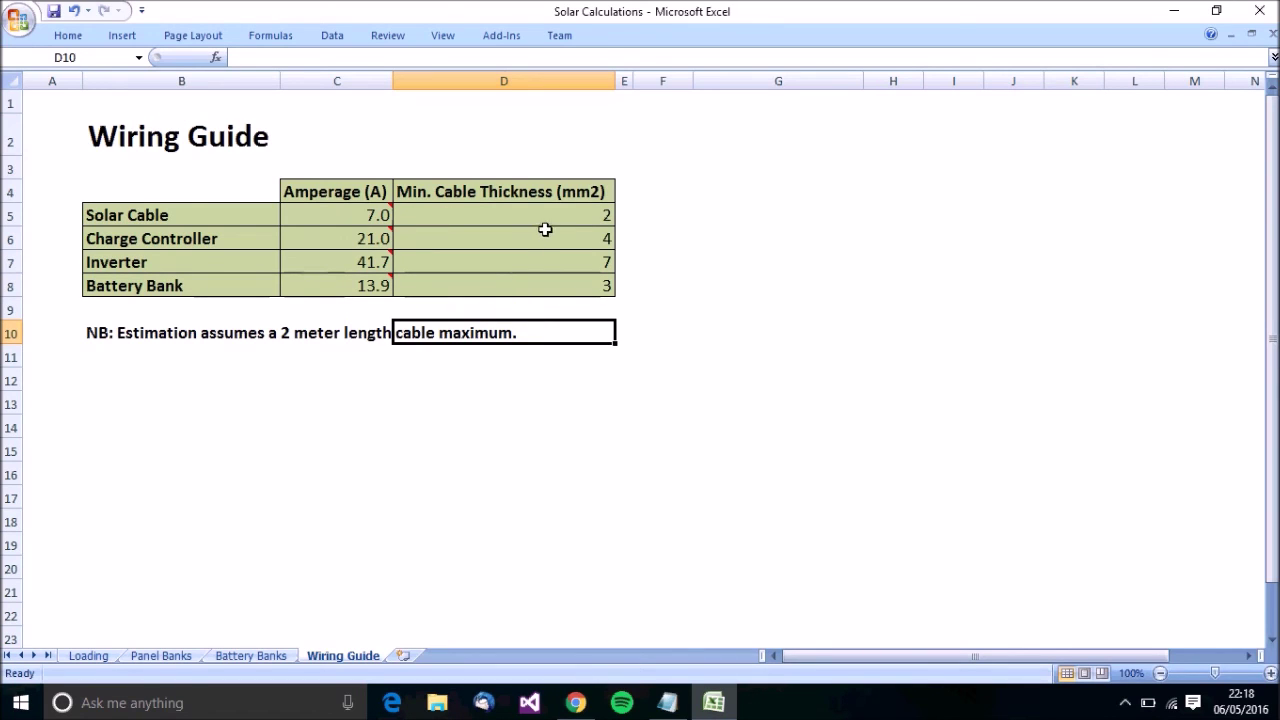
- Review the Battery Banks and Panel Banks sheets, and inspect the inverter, domestic voltage and load entry cells on Loading
left_click(258, 656)
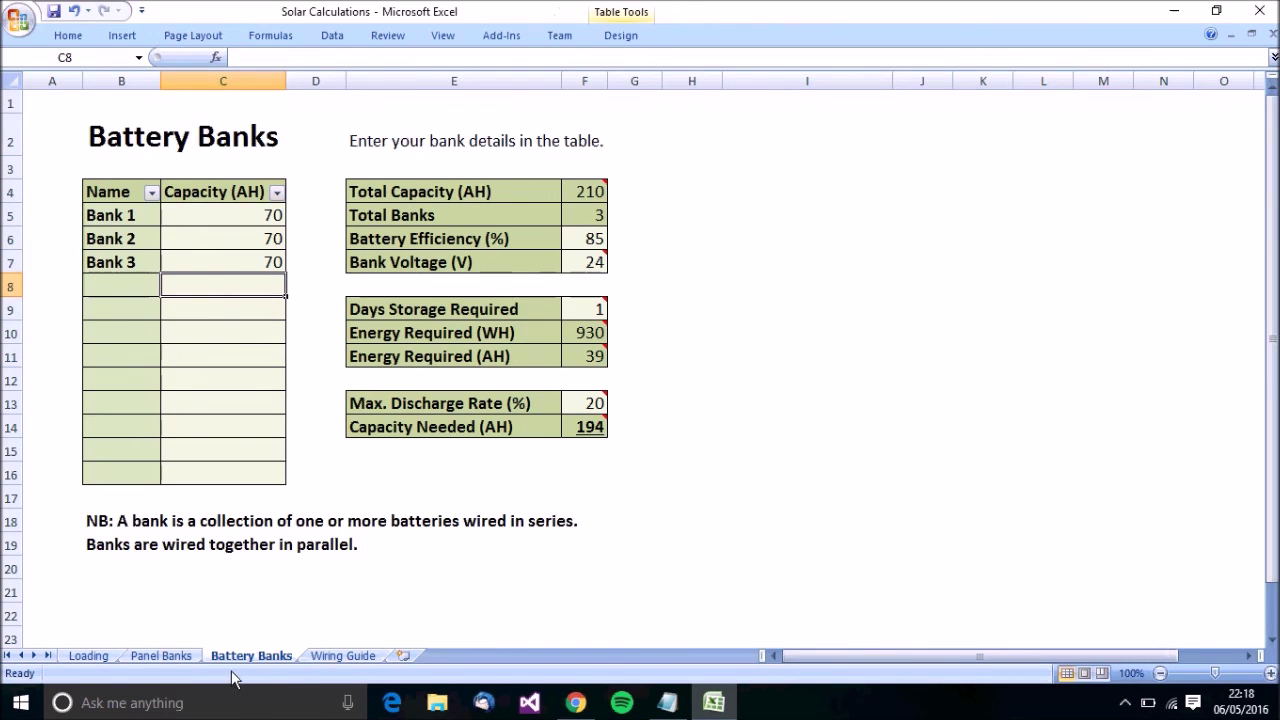
left_click(180, 663)
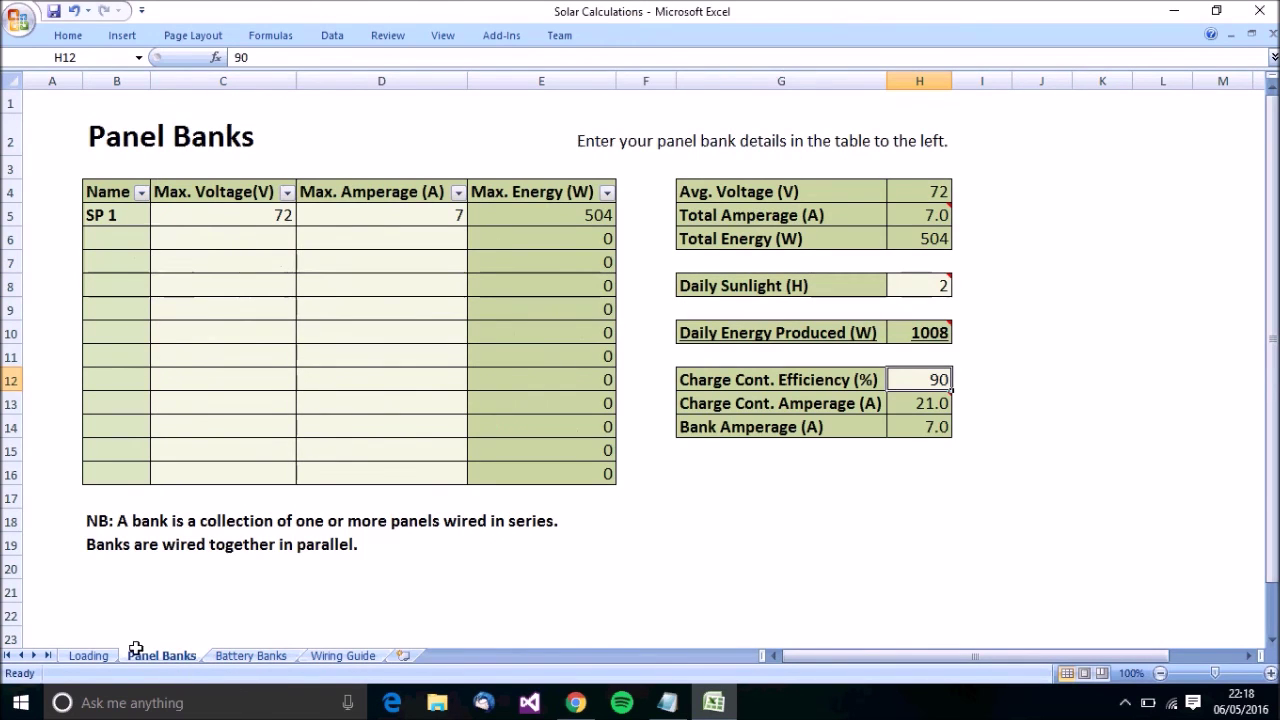
key("ctrl+Page_Up")
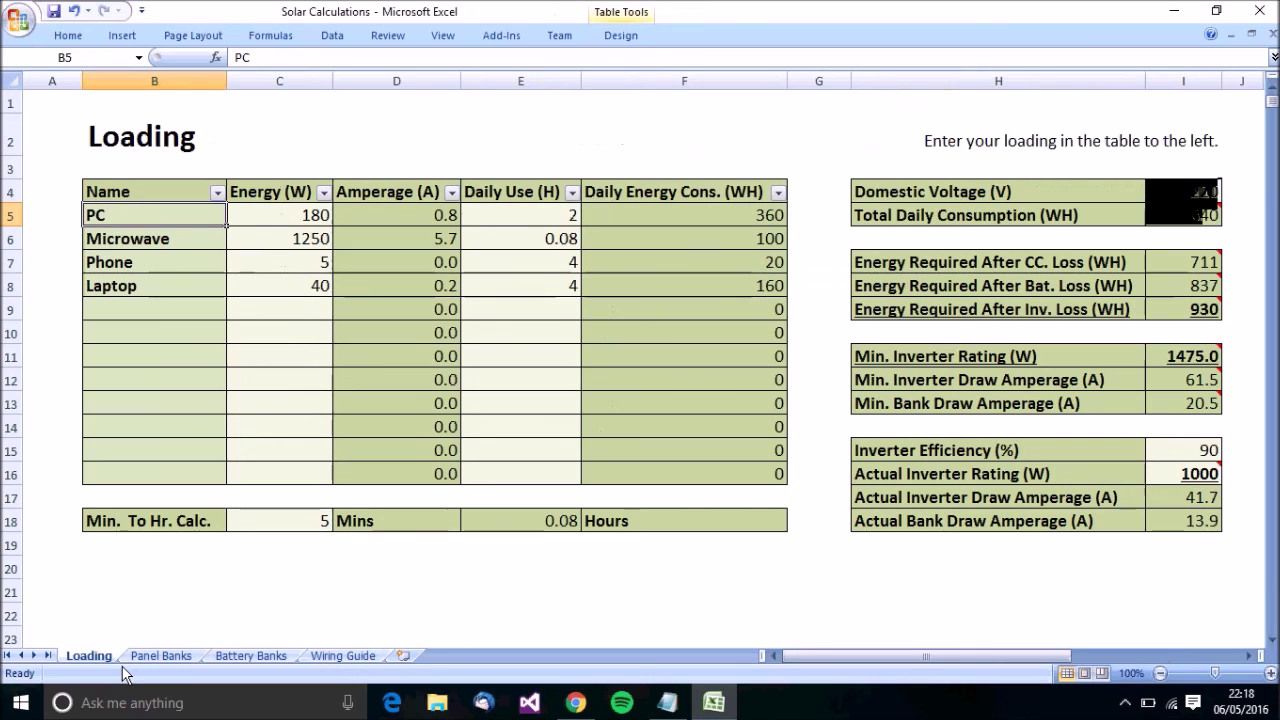
left_click(1180, 473)
left_click_drag(1180, 473, 1200, 452)
left_click(1202, 452)
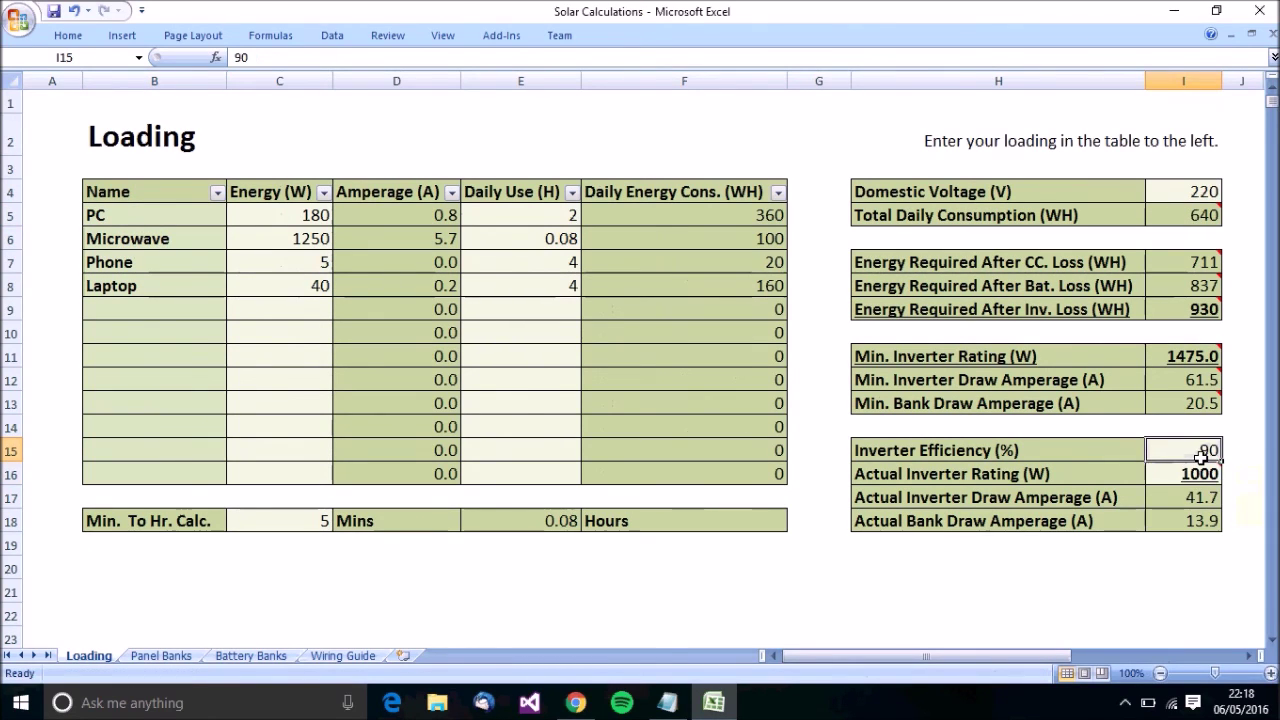
left_click(1188, 199)
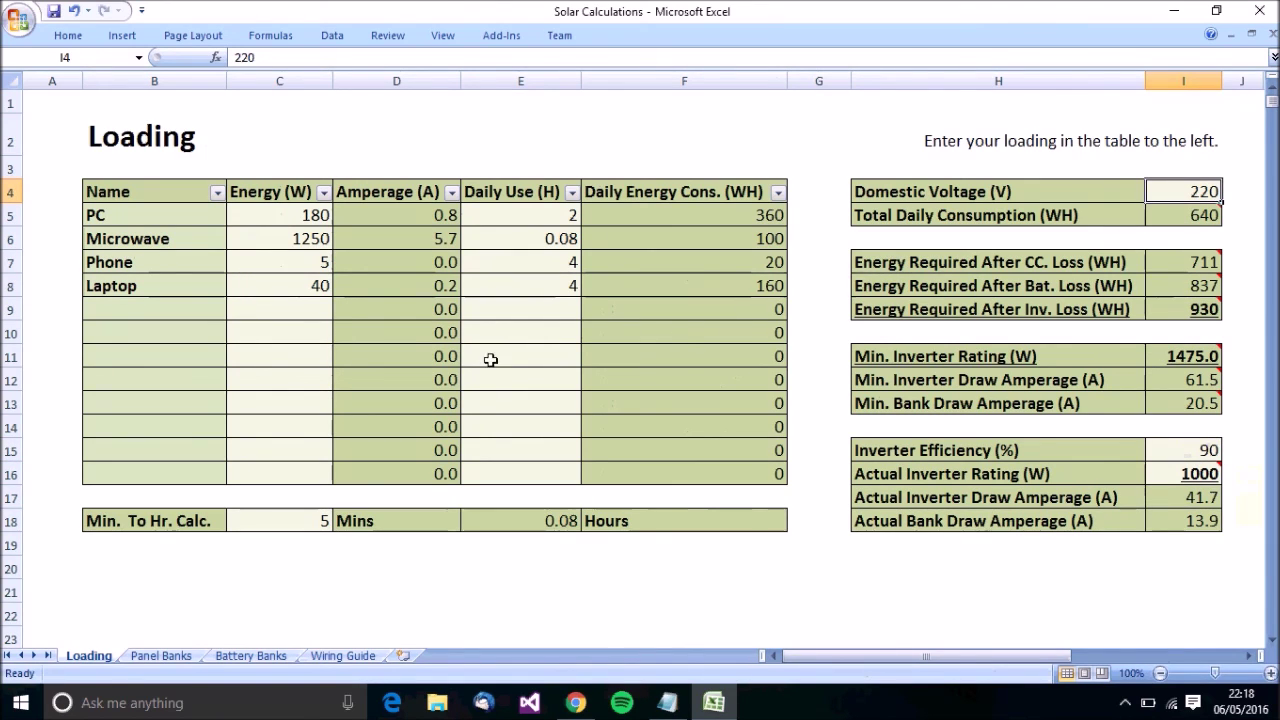
left_click(531, 408)
left_click(315, 316)
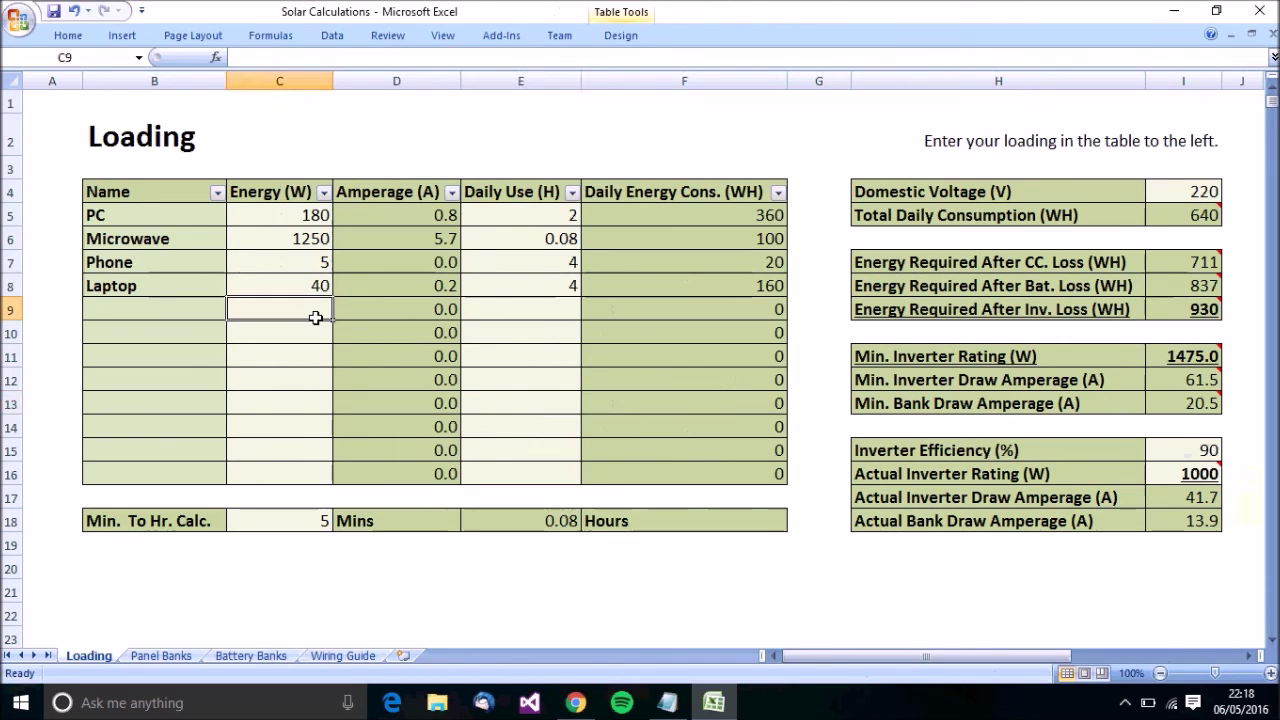